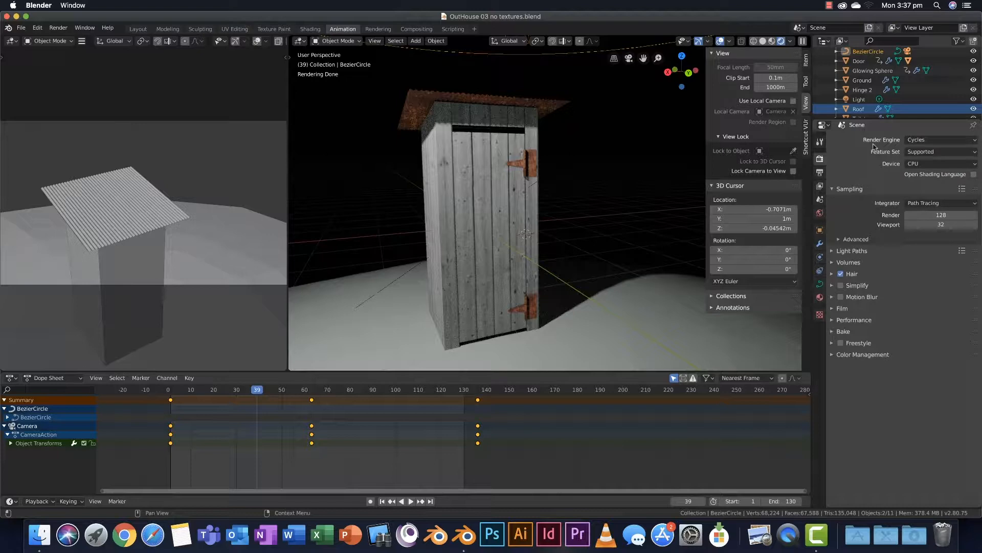
left_click(938, 140)
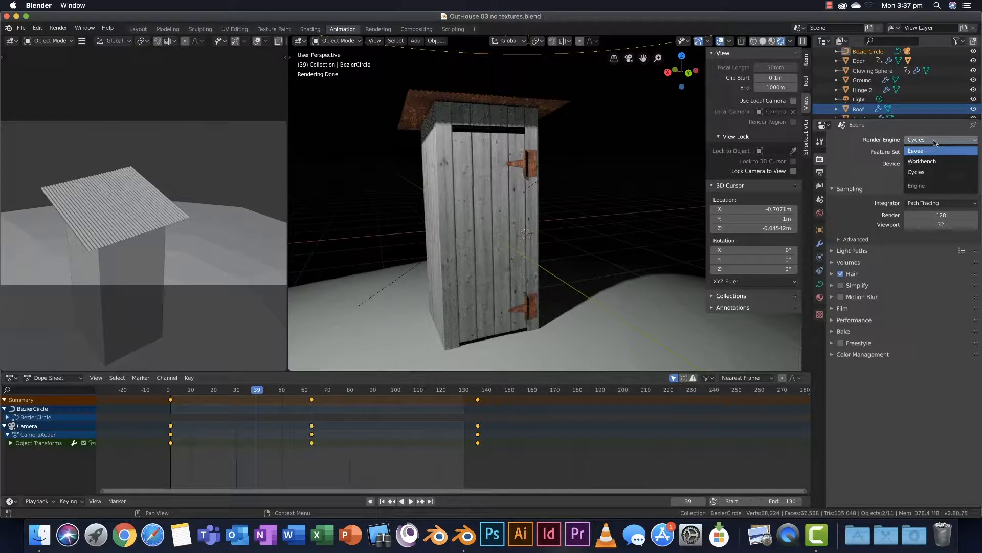
key("z")
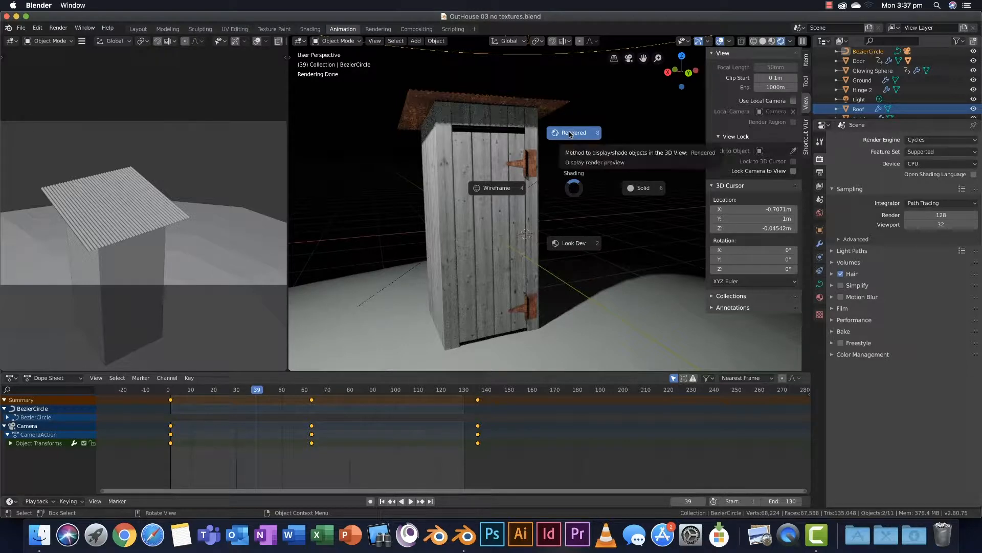
left_click(568, 134)
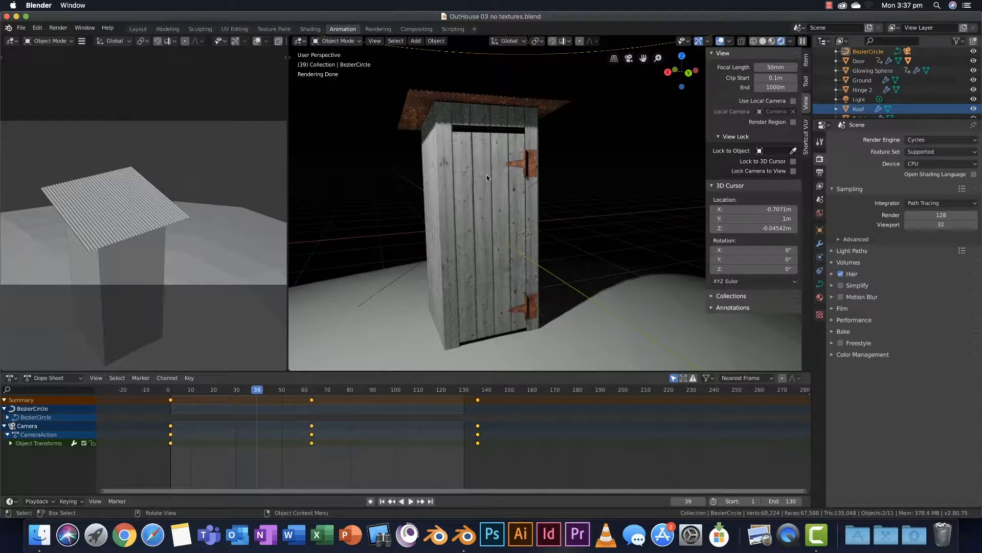
left_click(337, 41)
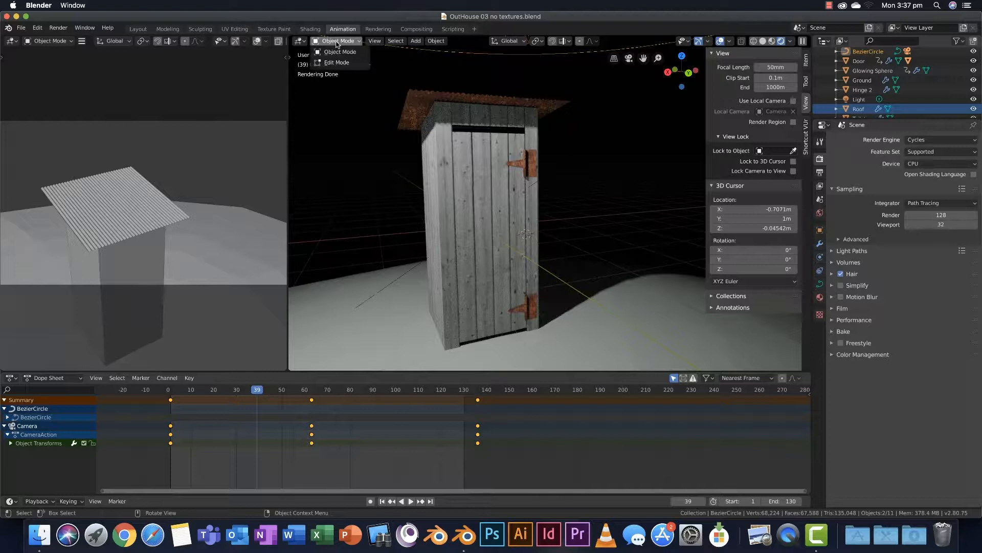
left_click(341, 52)
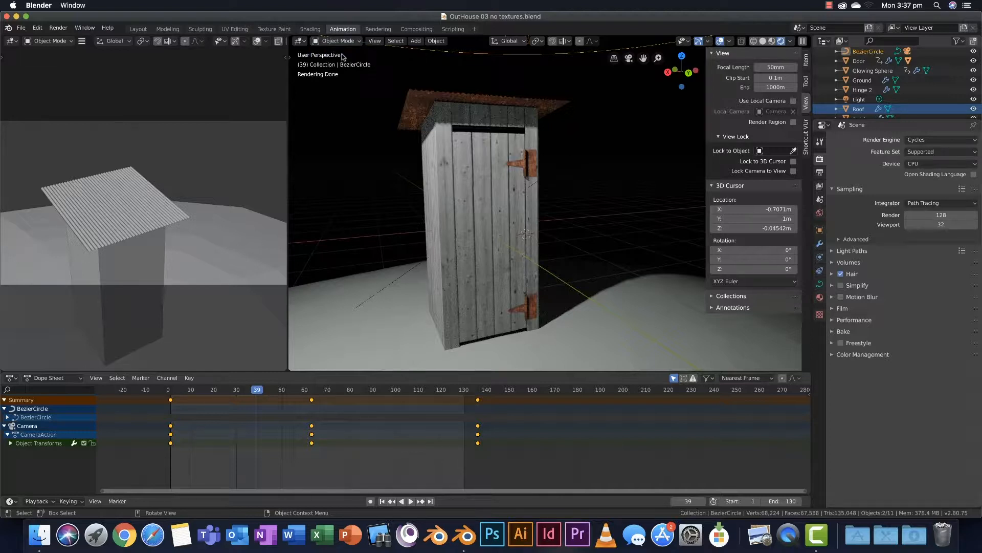
Select the outhouse door and display the WoodPlanks028_COL_VAR1_3K.jpg image behind its UV layout in the UV Editing workspace
left_click(484, 185)
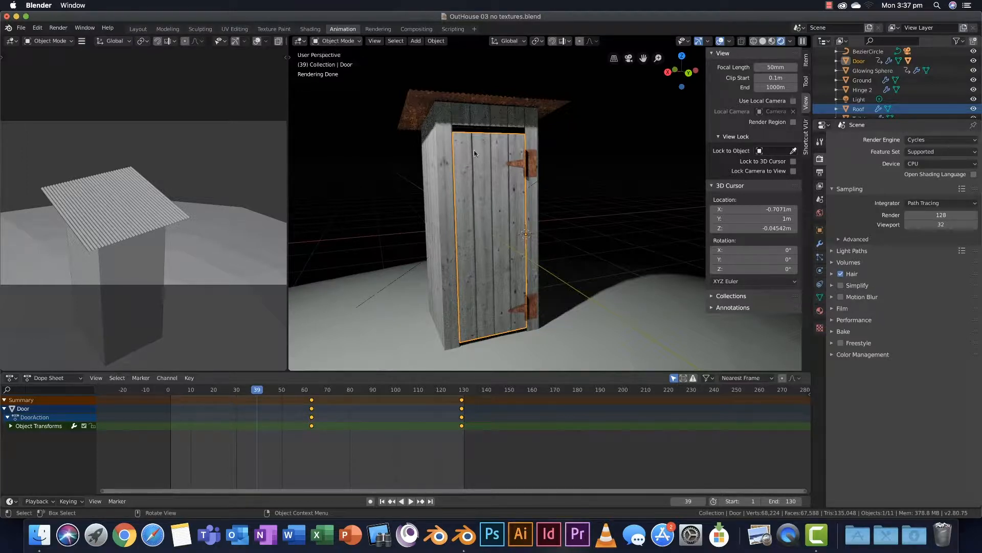
left_click(235, 29)
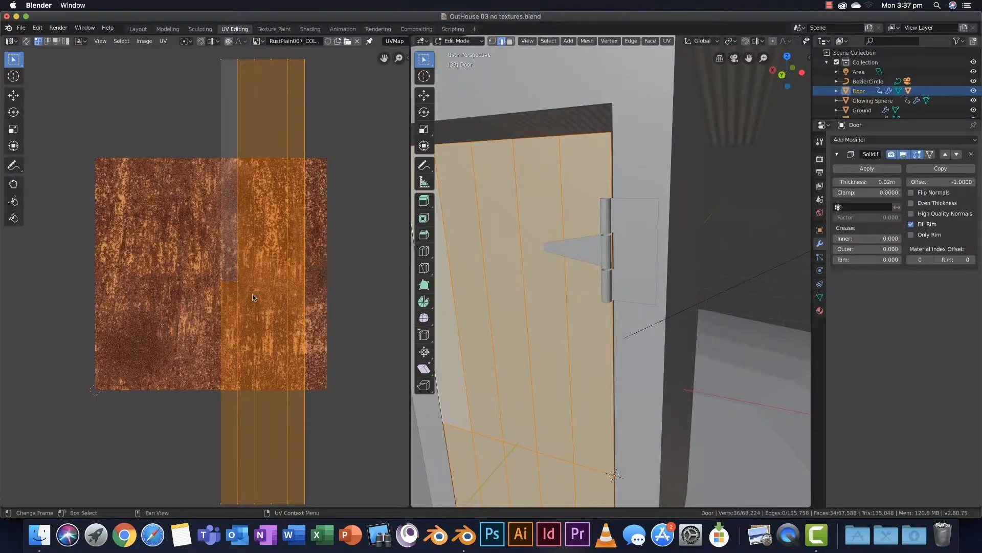
scroll(253, 295, "down", 3)
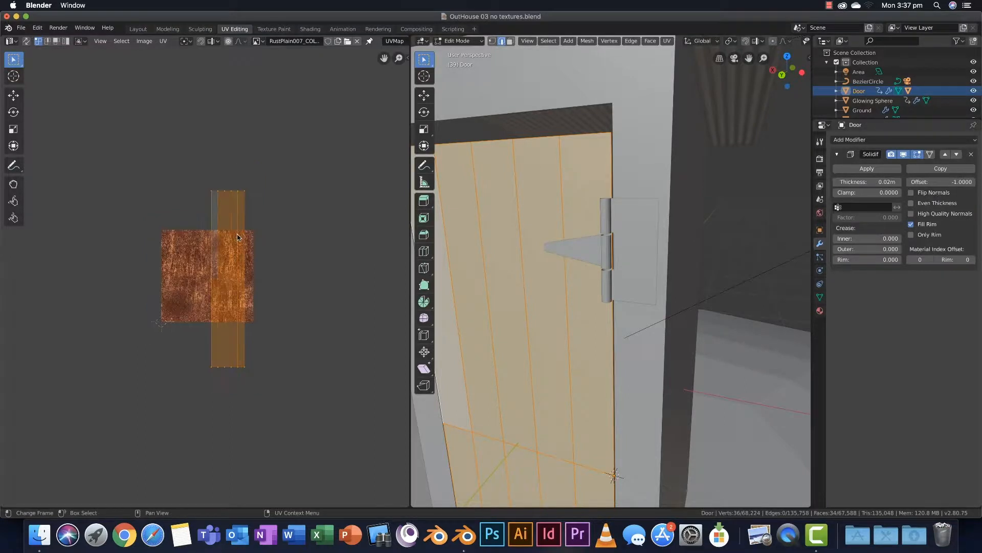
scroll(237, 236, "up", 2)
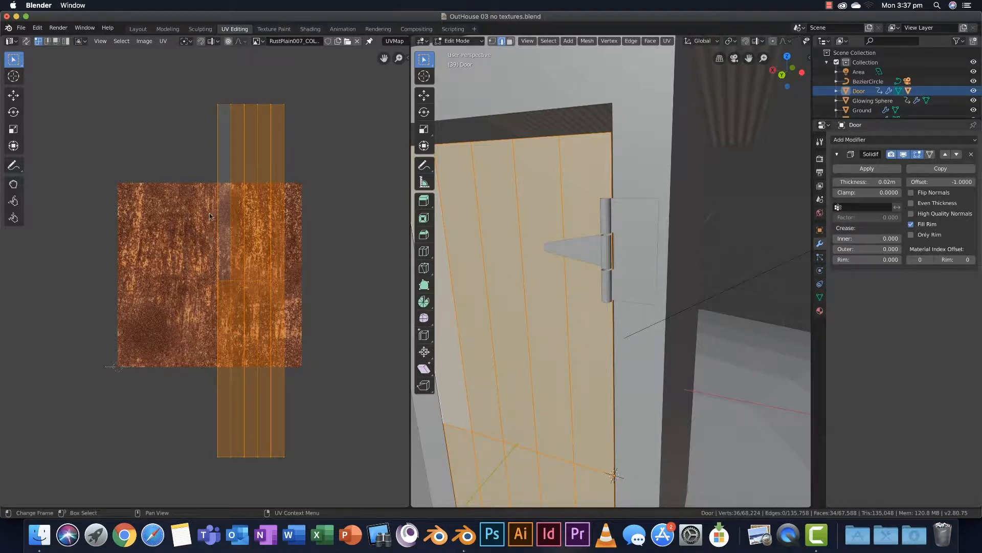
left_click(258, 41)
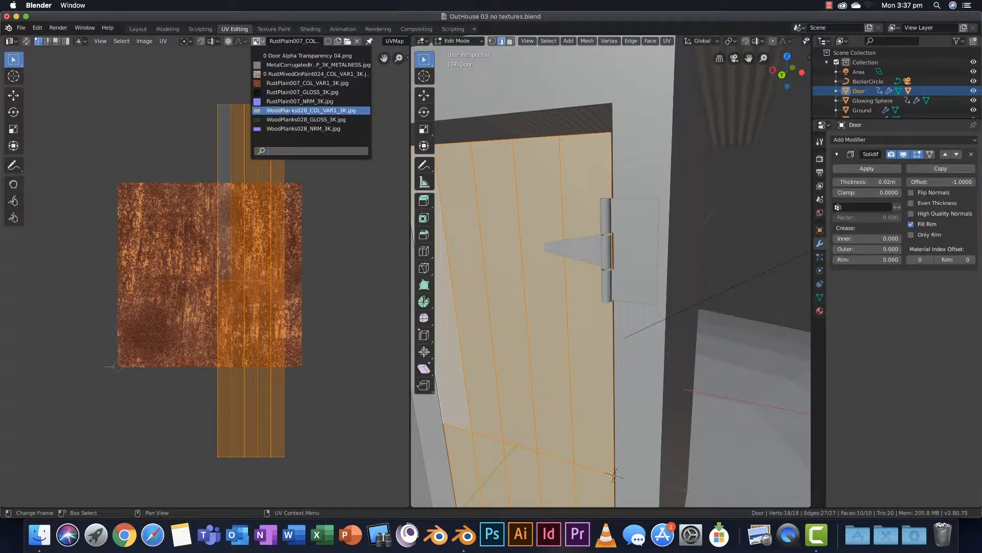
left_click(316, 112)
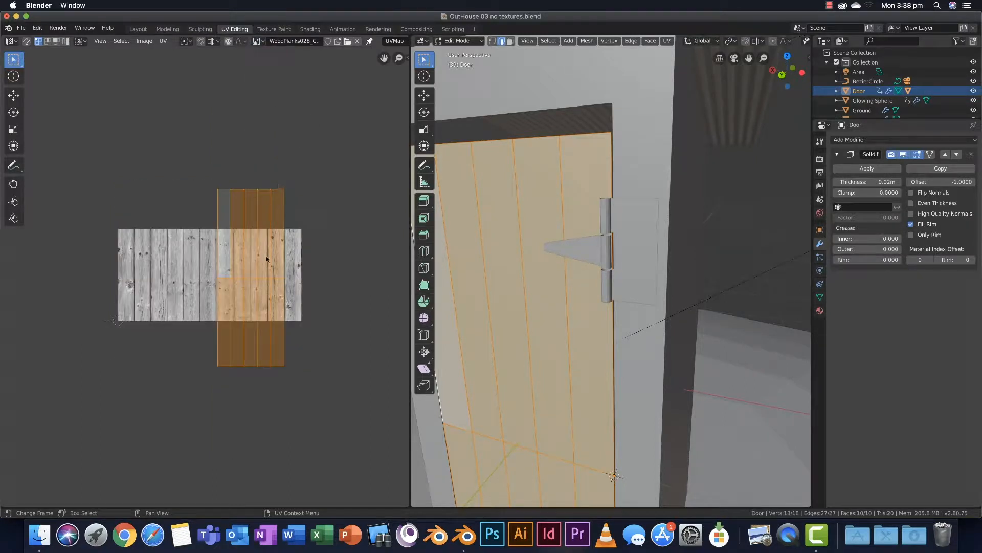
scroll(263, 259, "up", 4)
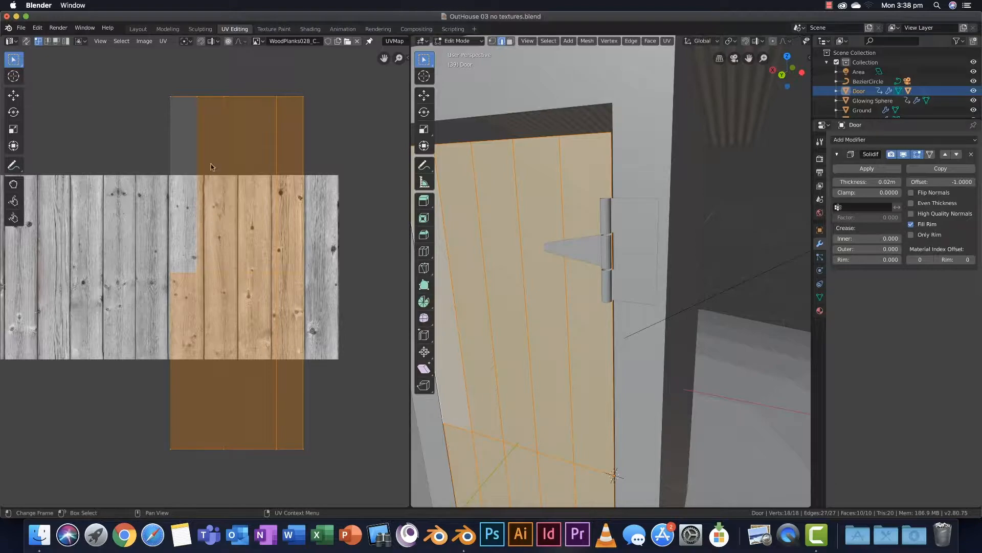
Show the 3D view in Rendered shading and frame the whole door to examine how the planks map onto it
middle_click_drag(502, 215, 537, 180)
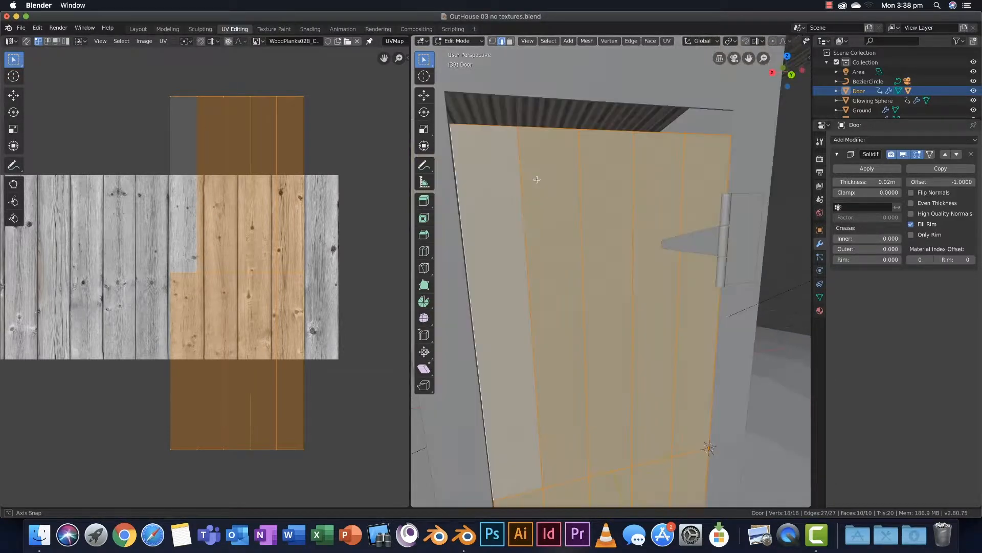
key("z")
left_click(550, 128)
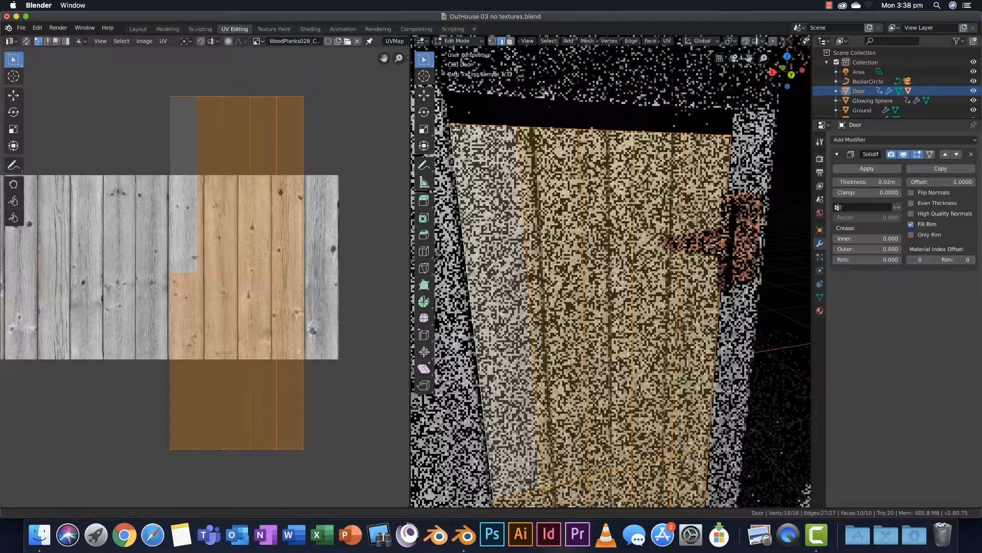
scroll(578, 266, "down", 5)
middle_click_drag(569, 254, 562, 236, "shift")
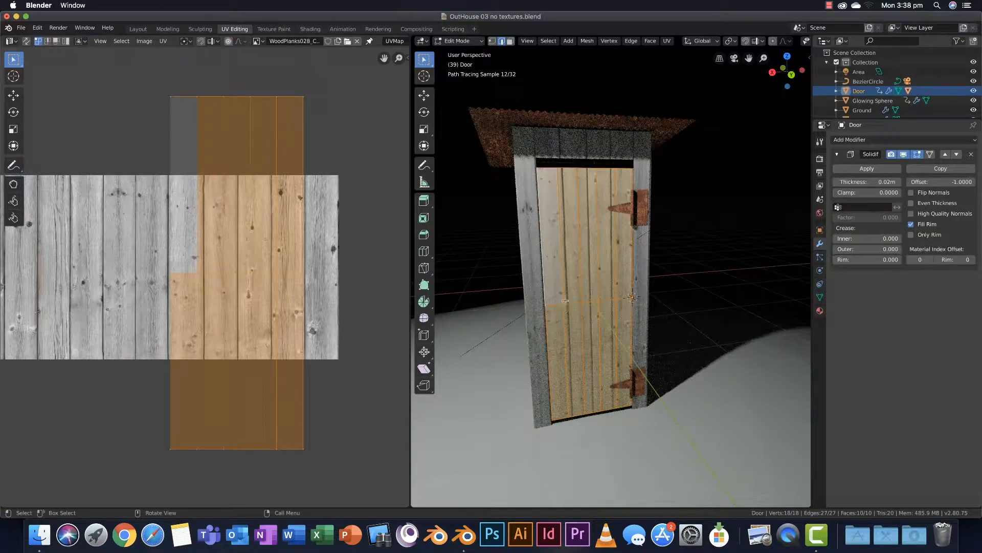
scroll(563, 289, "down", 2)
scroll(563, 290, "up", 4)
middle_click_drag(562, 290, 572, 285, "shift")
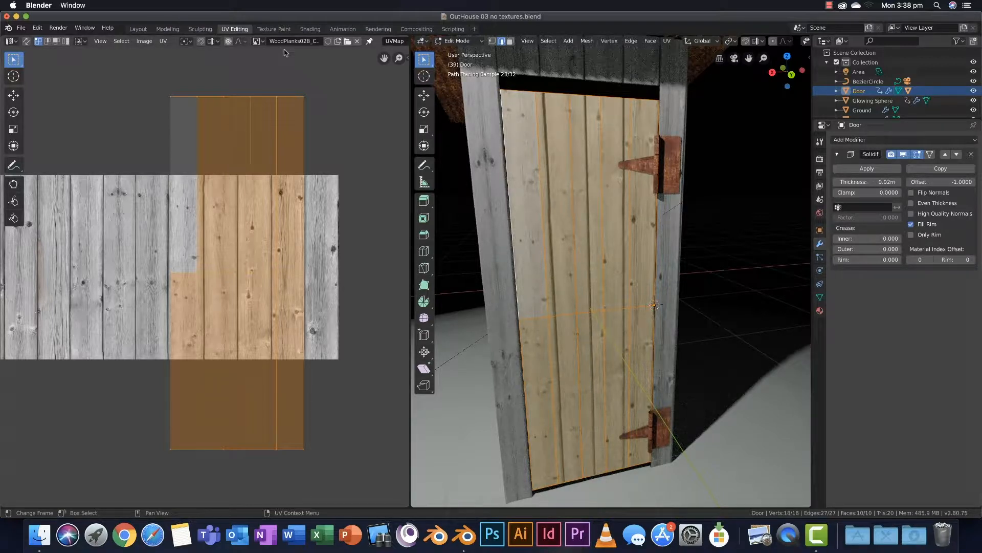
Switch to the Shading workspace and enlarge the node editor around the door's wood plank material nodes
left_click(312, 29)
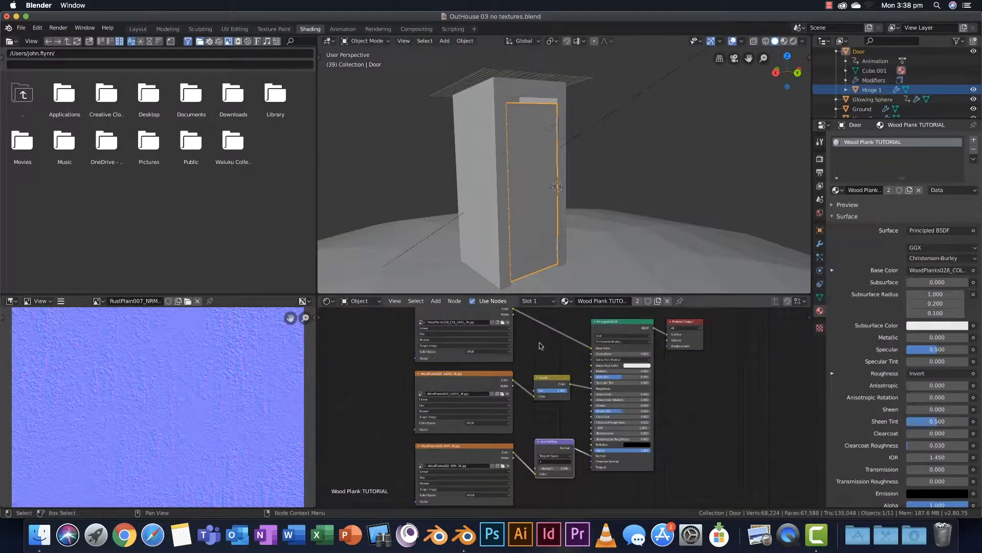
scroll(536, 340, "down", 1)
middle_click_drag(536, 340, 574, 341)
scroll(574, 342, "down", 1)
scroll(561, 341, "up", 4)
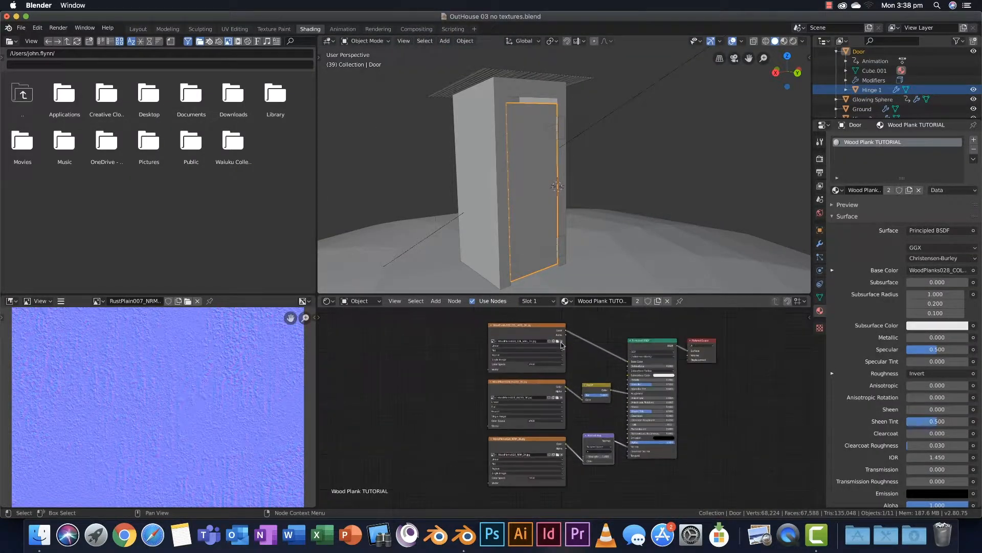
left_click_drag(525, 295, 526, 115)
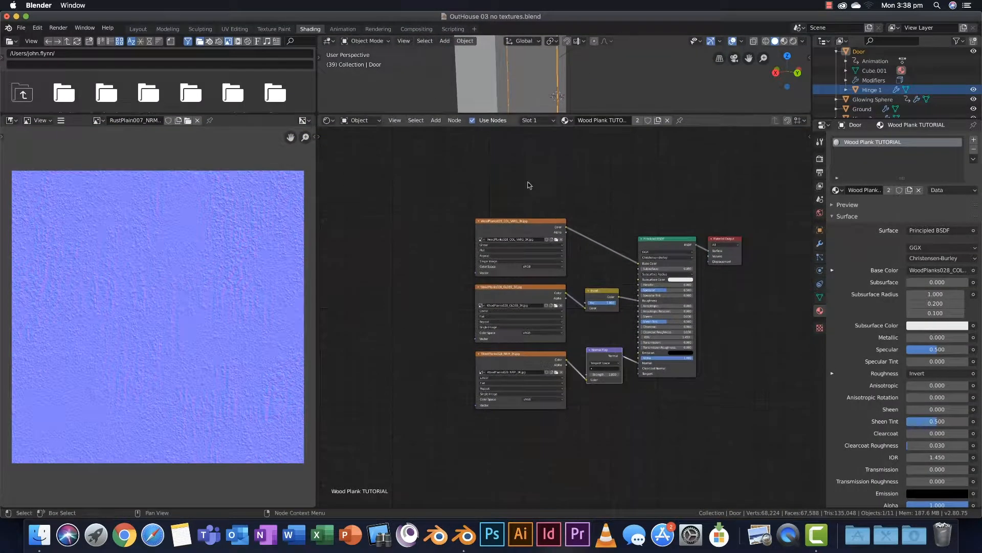
scroll(538, 214, "up", 2)
scroll(537, 214, "up", 1)
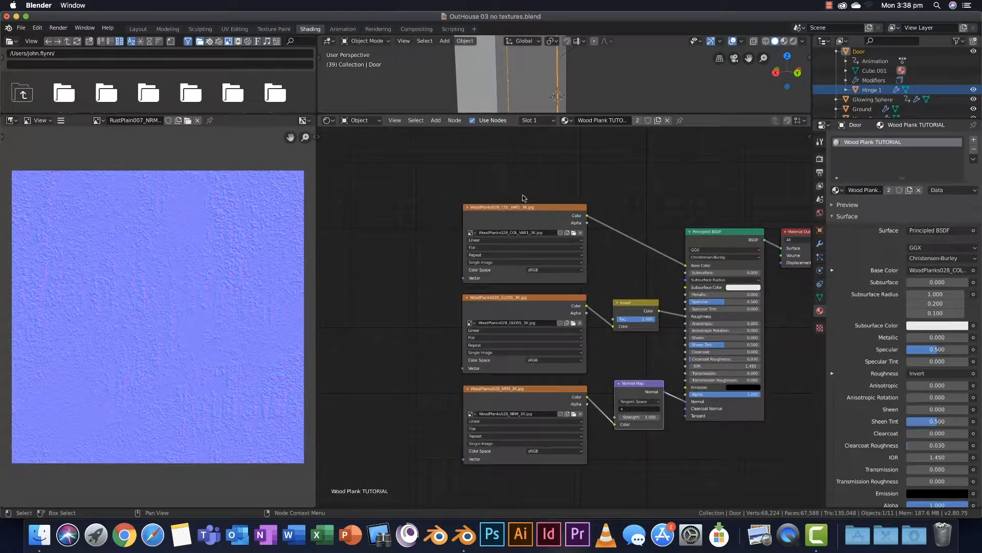
middle_click_drag(526, 197, 585, 203)
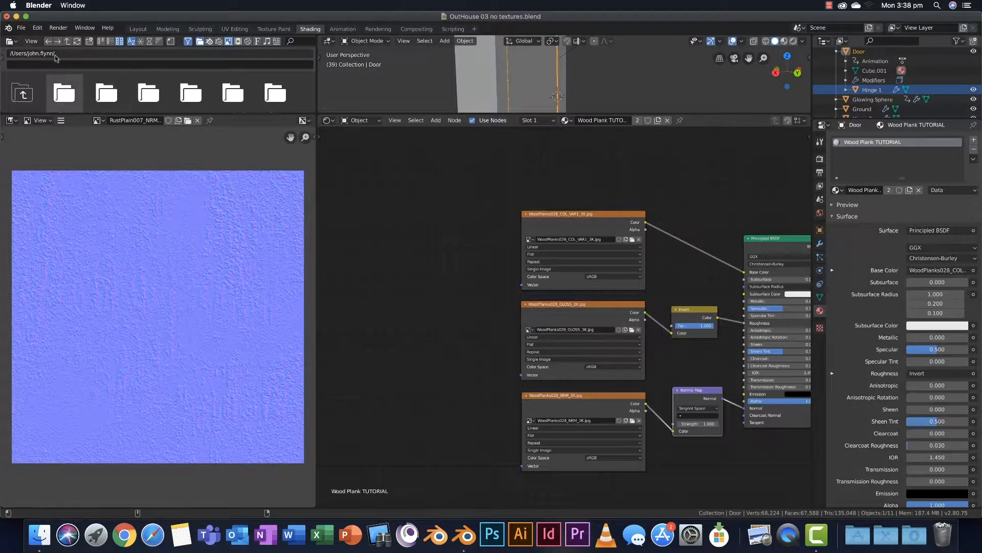
Search the add-ons in the preferences for "node" and make sure Node Wrangler is enabled
left_click(21, 28)
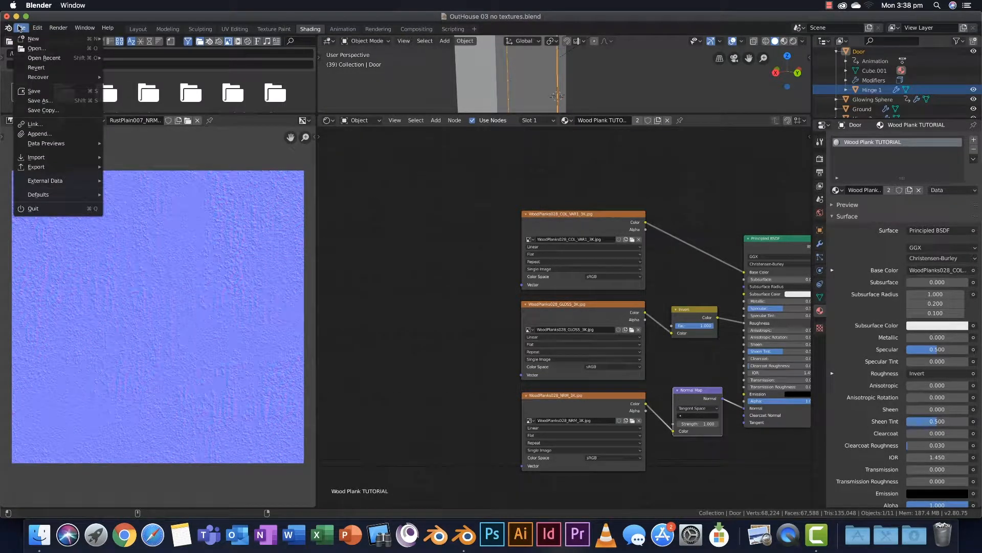
mouse_move(37, 28)
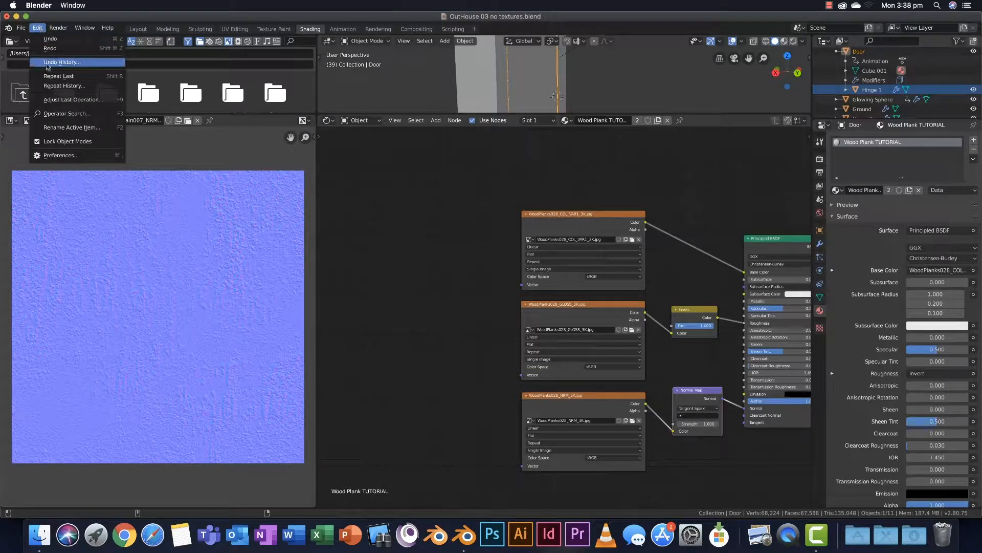
left_click(58, 155)
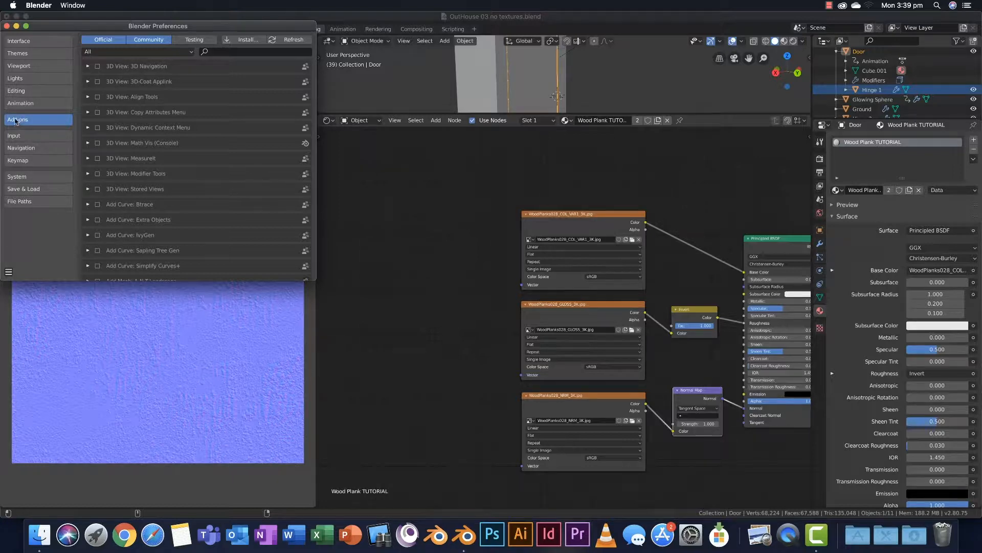
left_click(213, 52)
type("node")
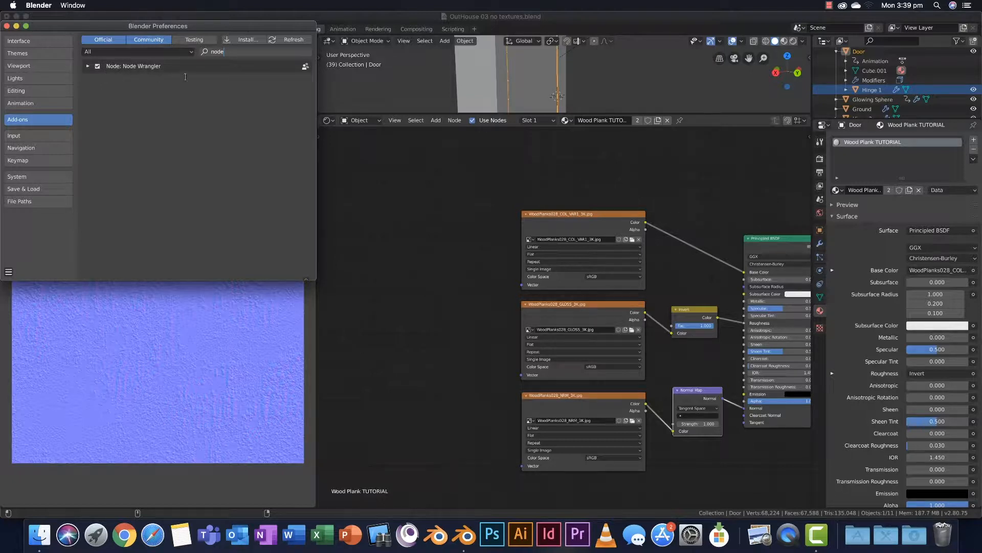
left_click(97, 66)
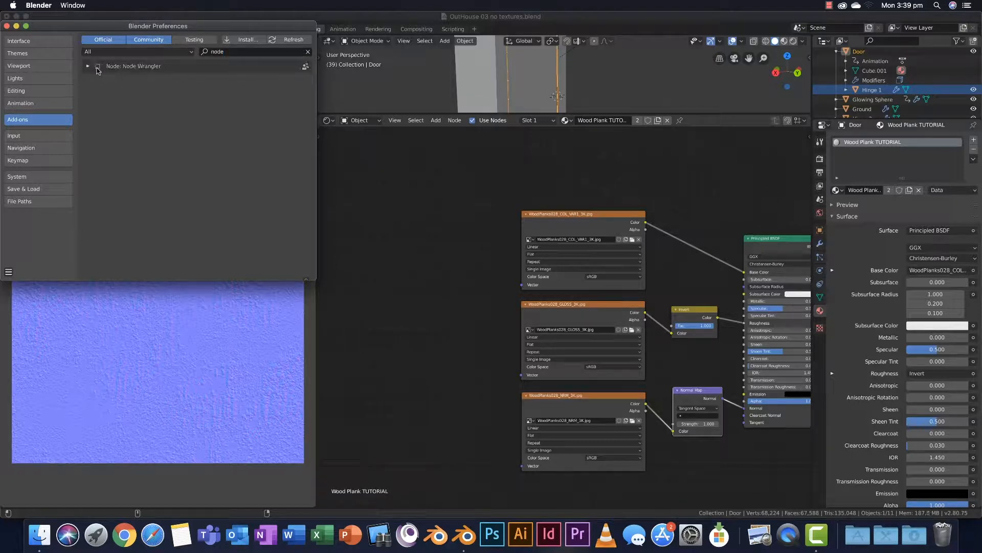
left_click(97, 67)
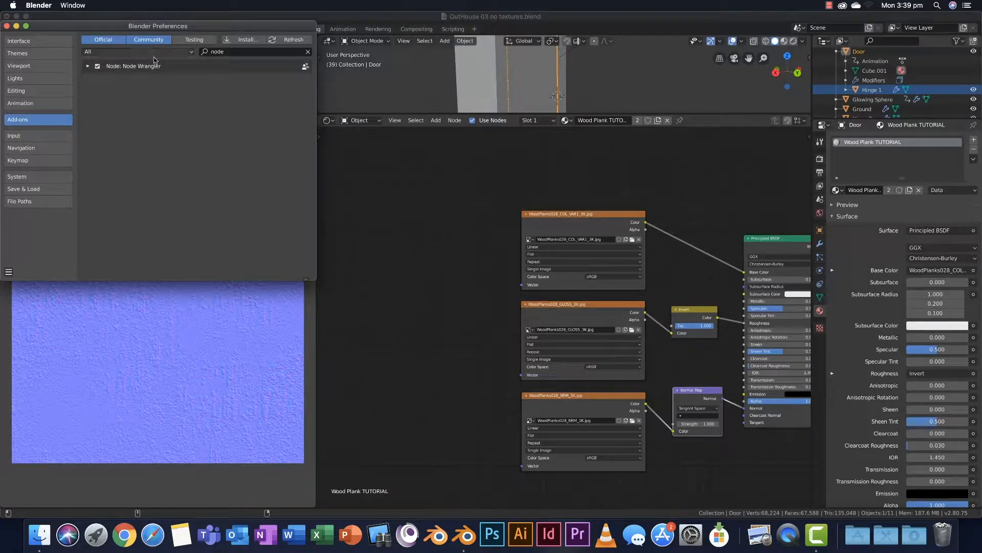
left_click_drag(127, 31, 201, 36)
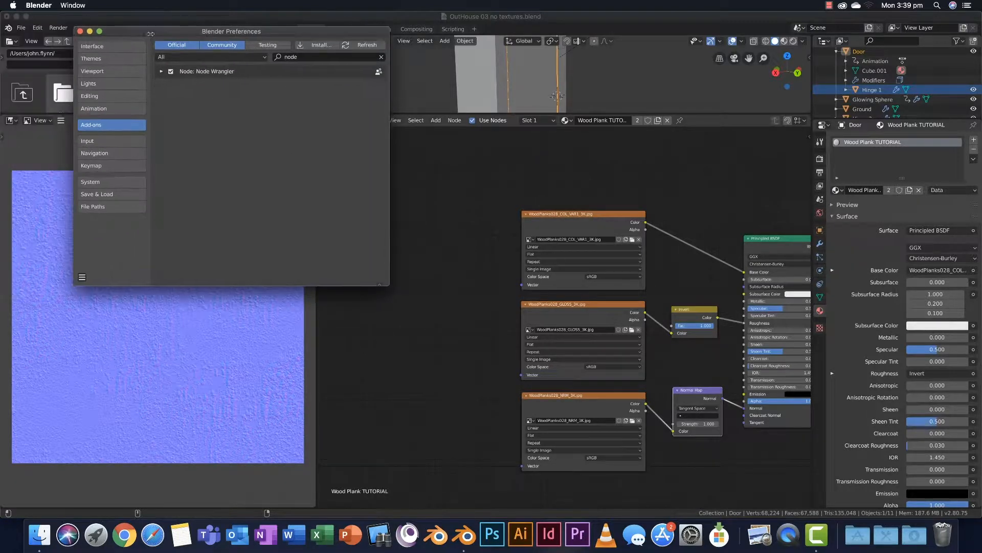
left_click(80, 32)
Add Texture Coordinate and Mapping nodes feeding the WoodPlanks028_COL_VAR1_3K.jpg texture node with Node Wrangler
left_click(575, 218)
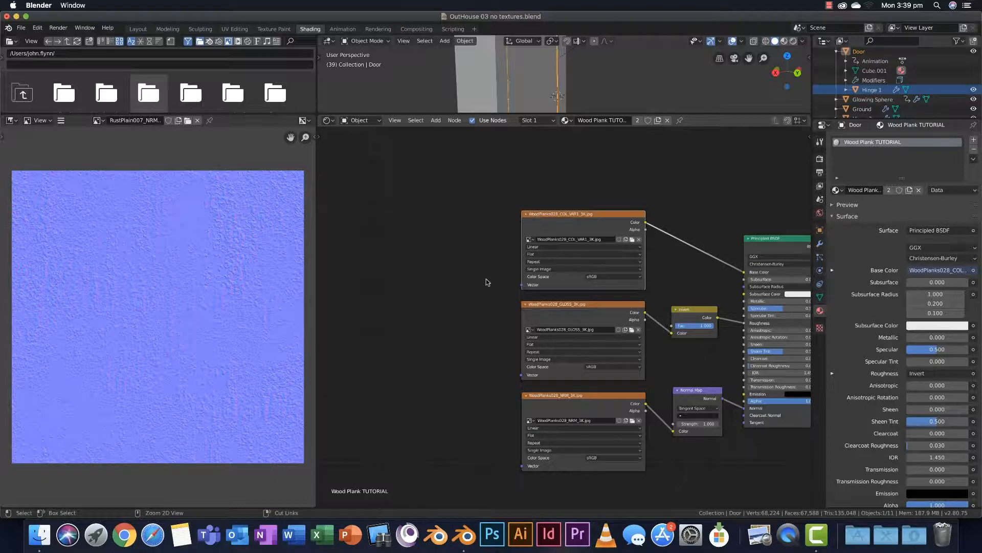
key("ctrl+t")
scroll(467, 261, "up", 4)
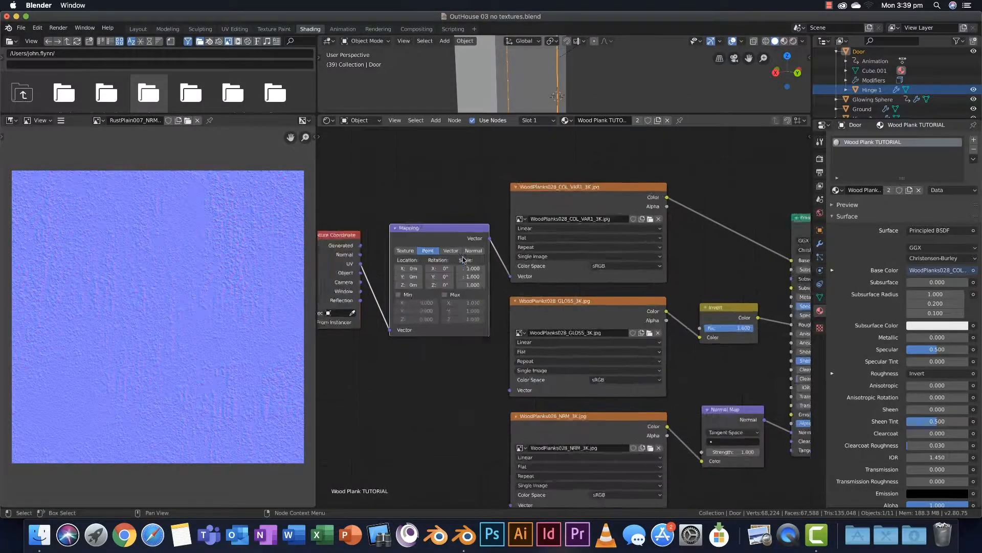
scroll(511, 264, "up", 2)
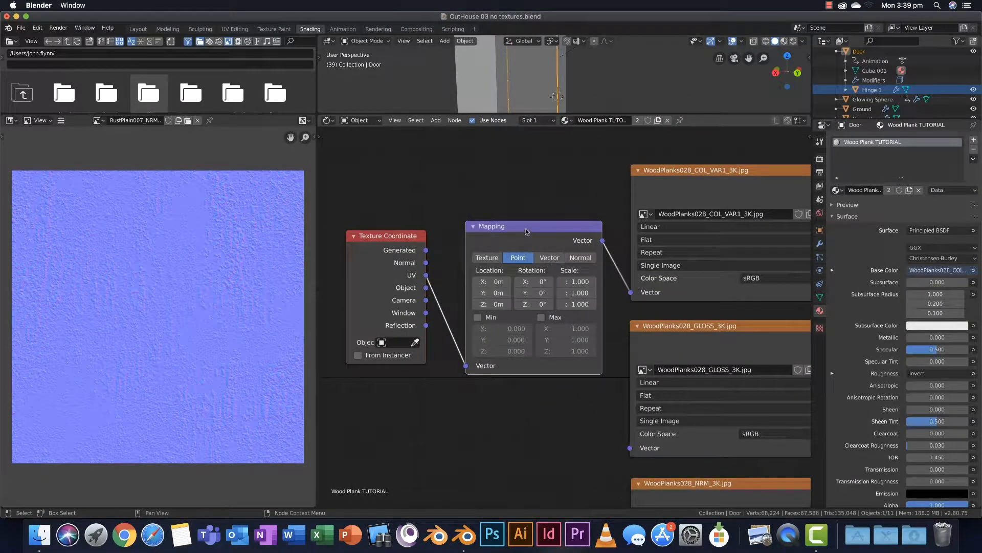
middle_click_drag(617, 303, 584, 274)
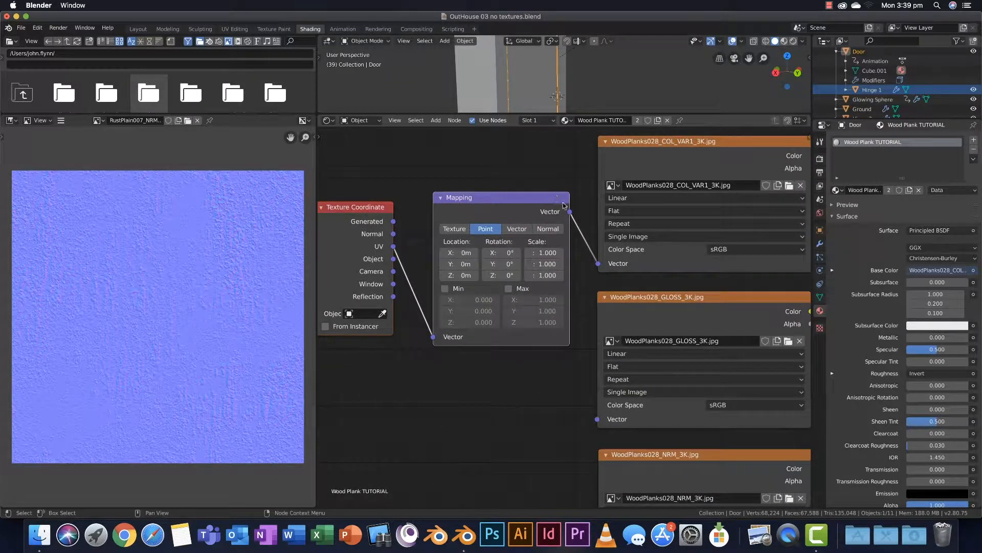
Connect the Mapping node's Vector output to the Vector inputs of the WoodPlanks028 GLOSS and NRM texture nodes
left_click_drag(570, 212, 597, 419)
scroll(611, 392, "down", 3)
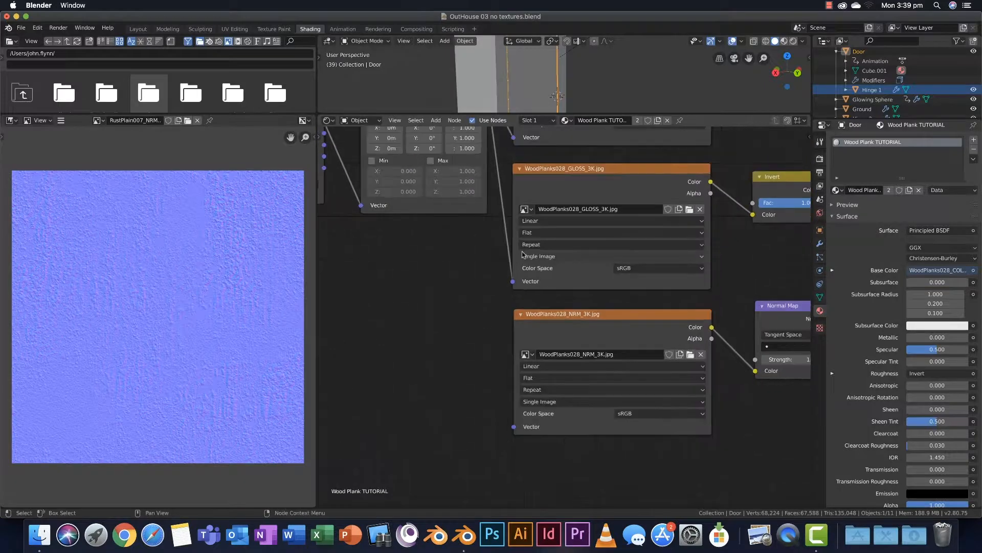
left_click_drag(509, 151, 529, 398)
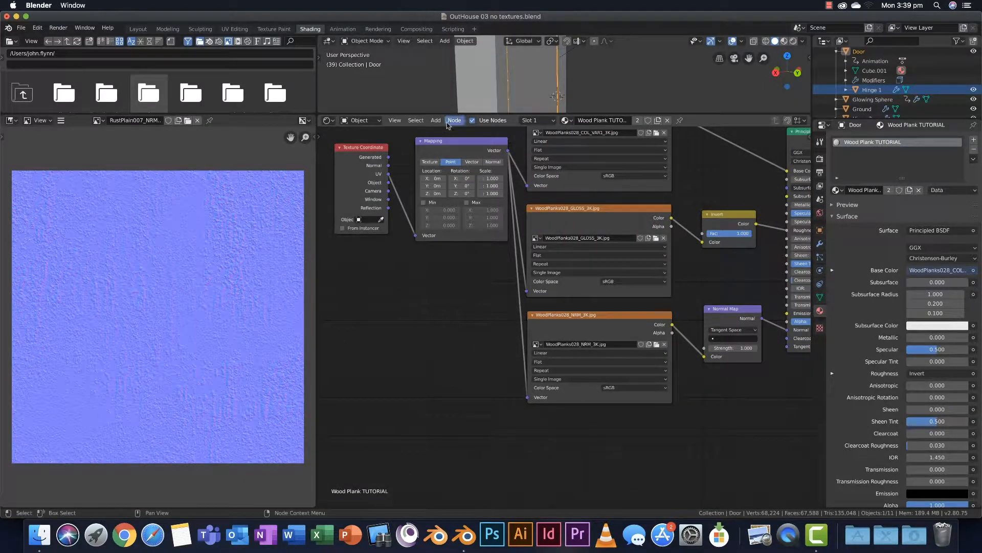
middle_click_drag(462, 99, 519, 105)
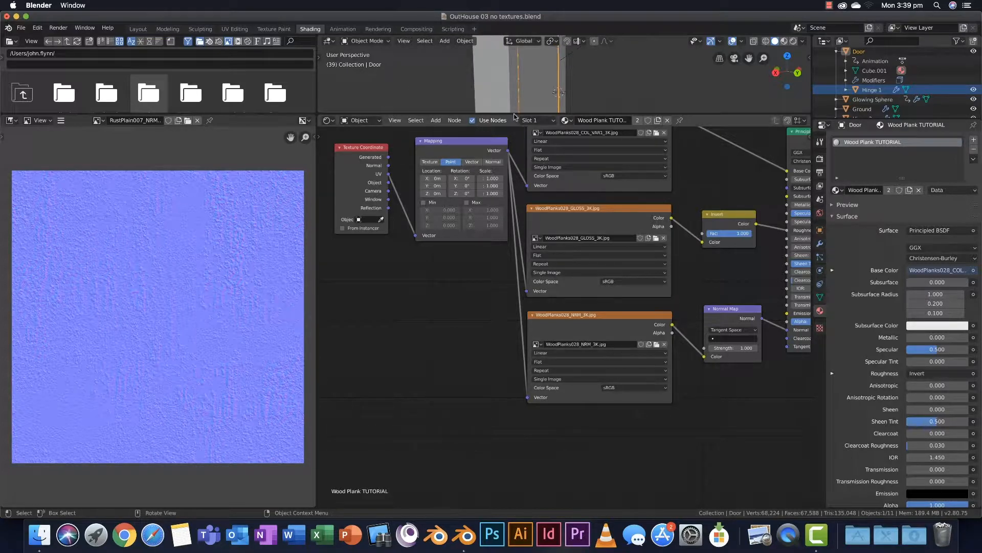
Enlarge the 3D viewport and switch it to Rendered shading to view the wood planks on the door
left_click_drag(515, 117, 517, 301)
key("z")
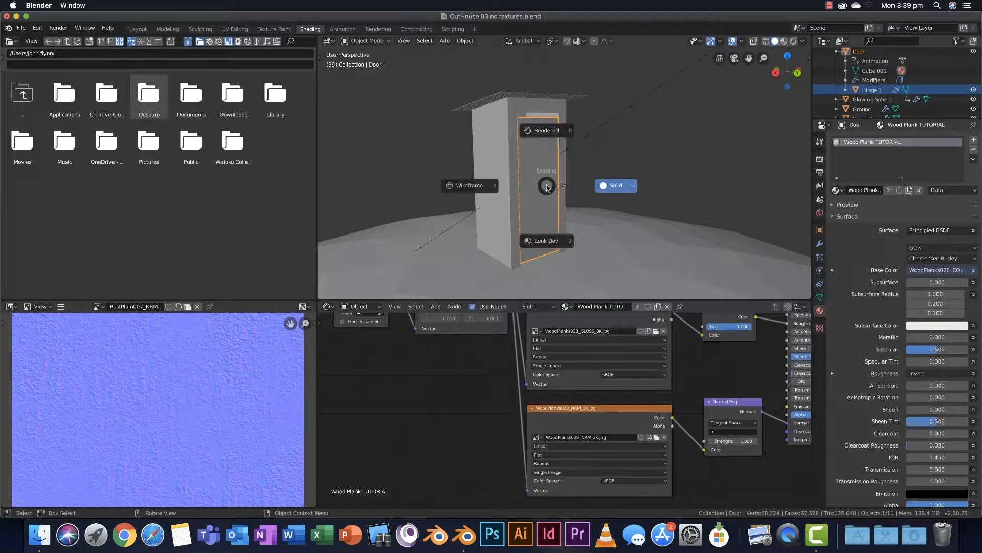
left_click(547, 134)
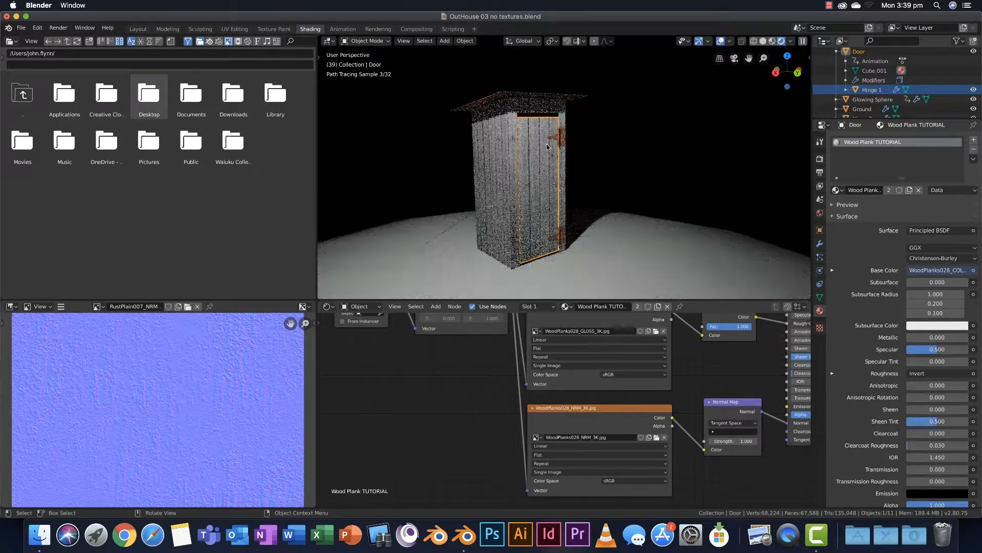
scroll(555, 192, "up", 2)
mouse_move(554, 189)
middle_mouse_down()
mouse_move(551, 202)
mouse_move(547, 191)
middle_mouse_up()
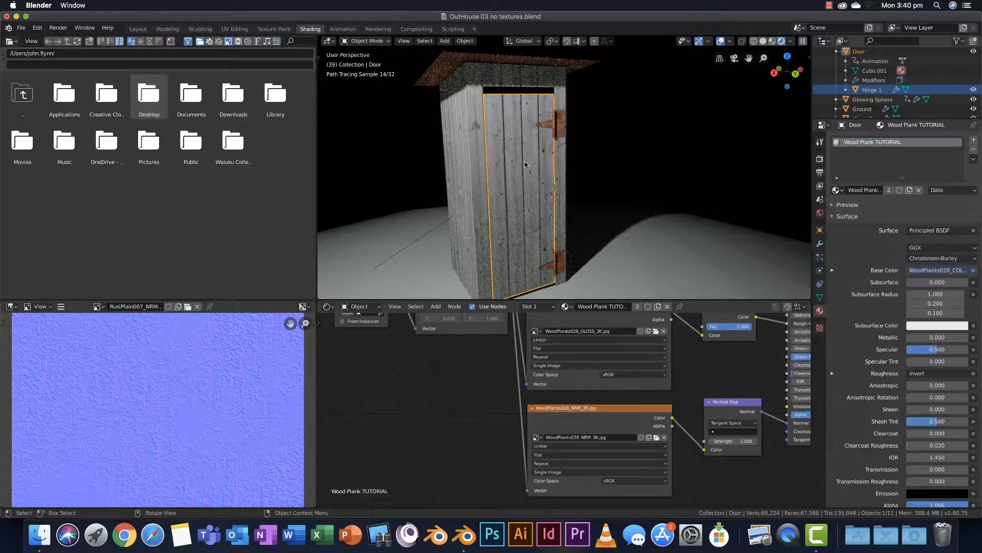
scroll(527, 358, "down", 2)
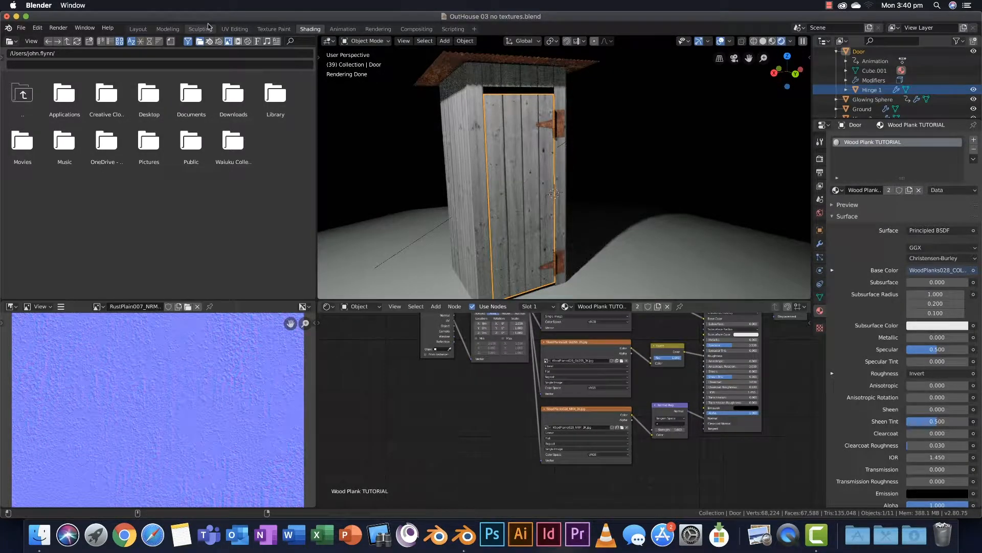
Export the door's UV layout from the UV Editing workspace as Door UV 01.png into the OutHouse folder's Screenshots for Vid 3 subfolder
left_click(234, 30)
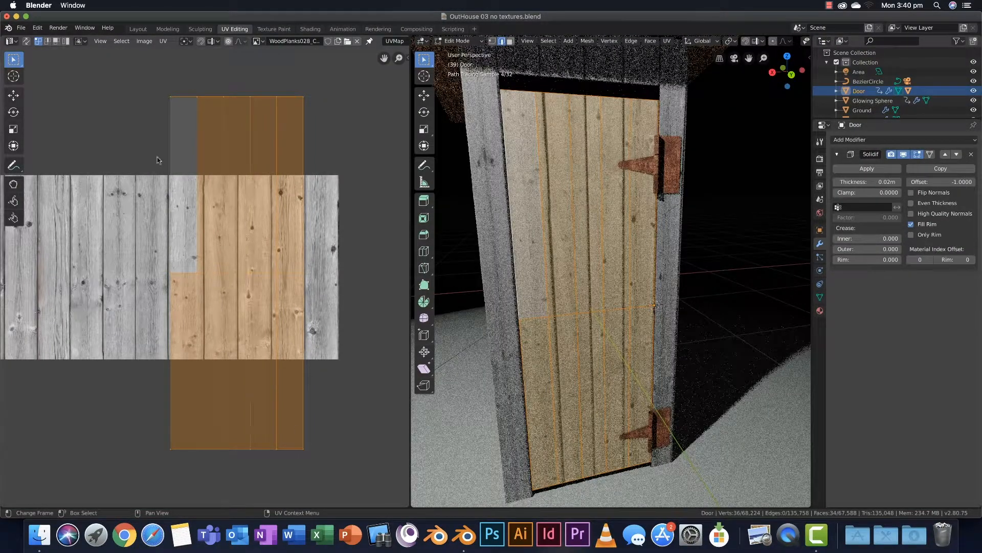
left_click(163, 41)
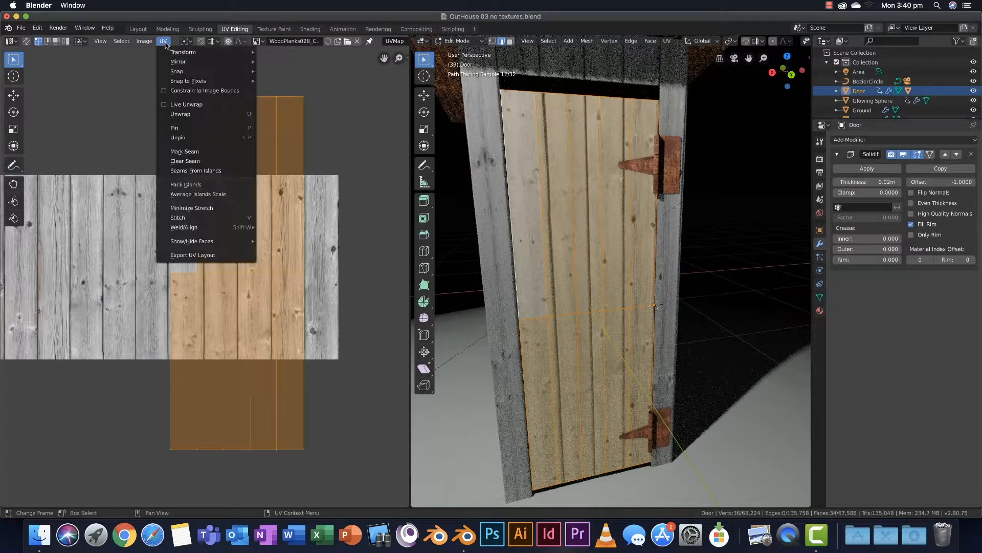
left_click(226, 255)
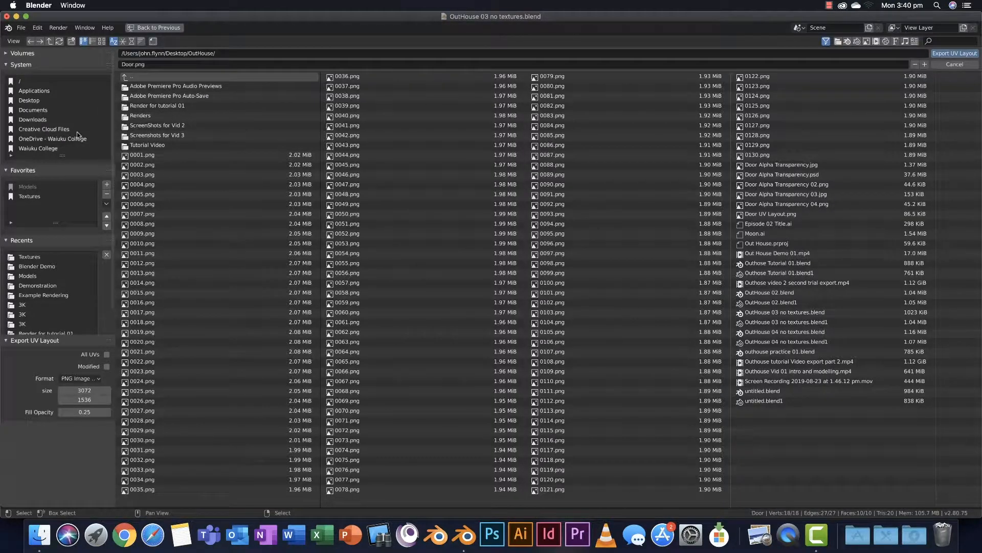
left_click(37, 101)
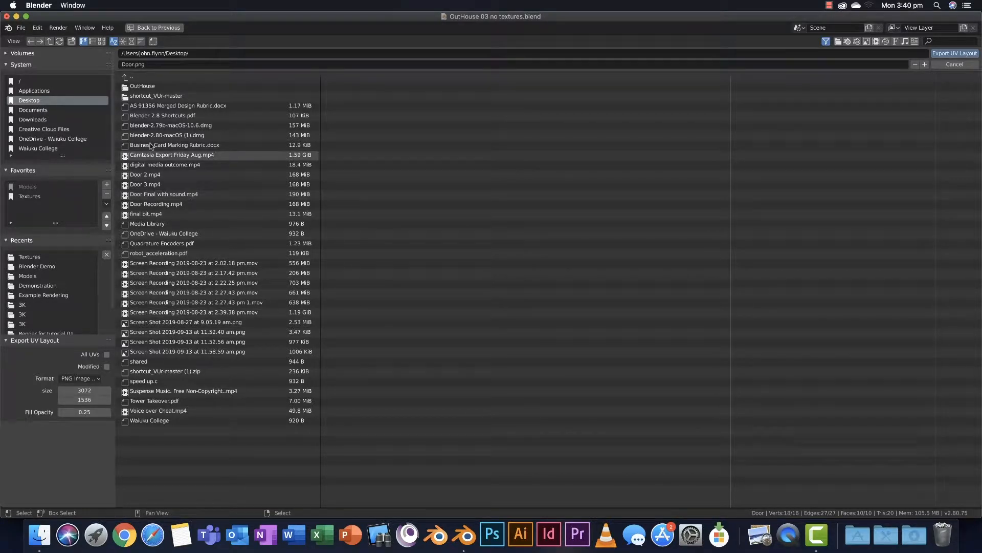
left_click(146, 86)
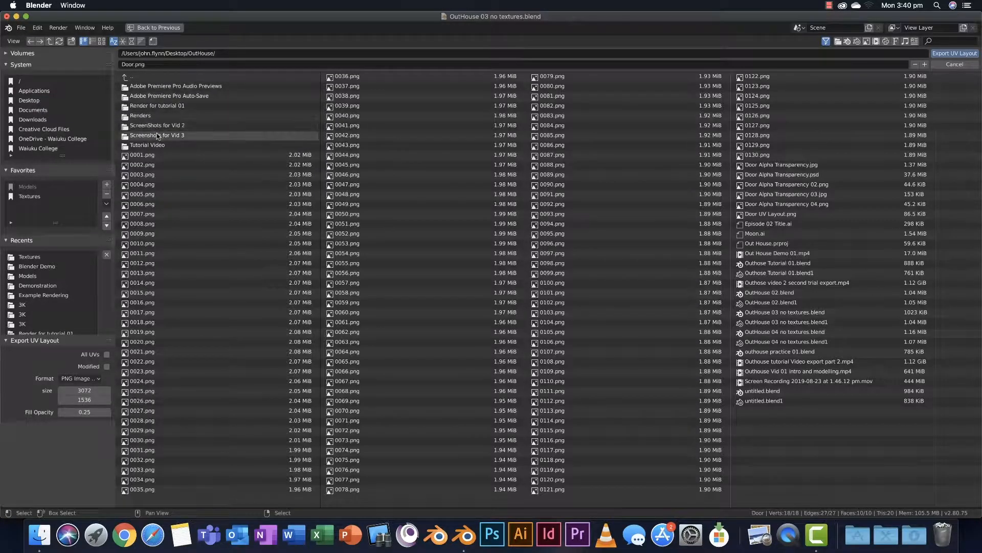
left_click(153, 136)
left_click(136, 65)
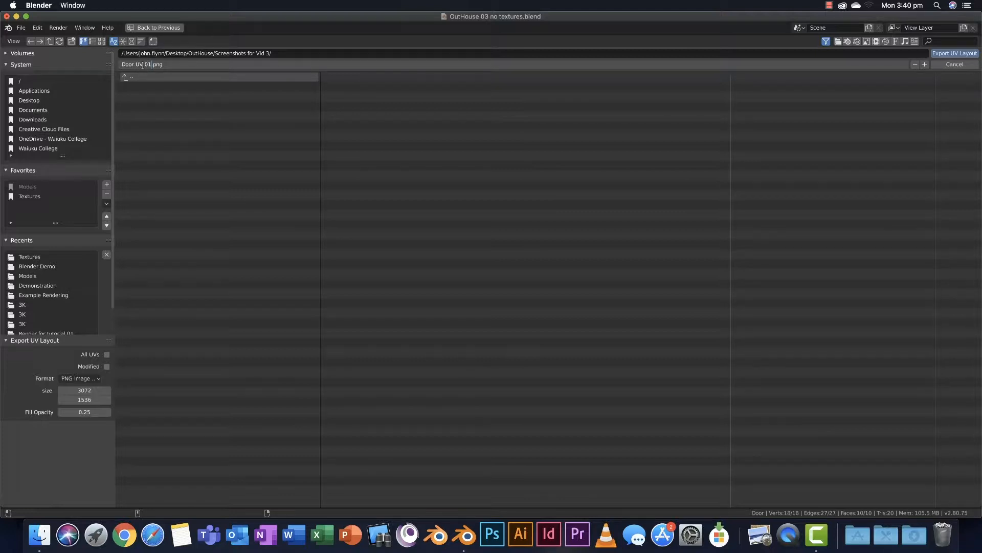
left_click(948, 55)
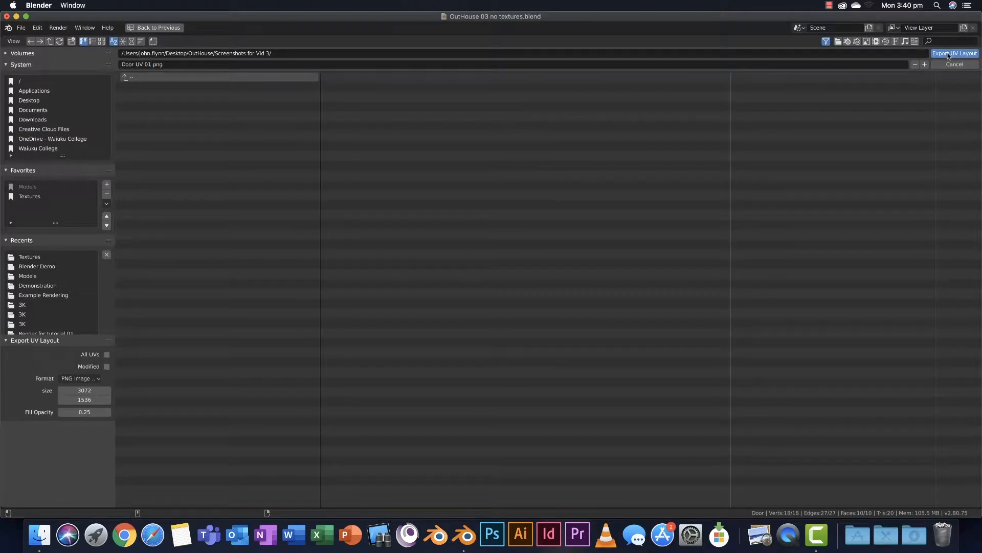
left_click(891, 142)
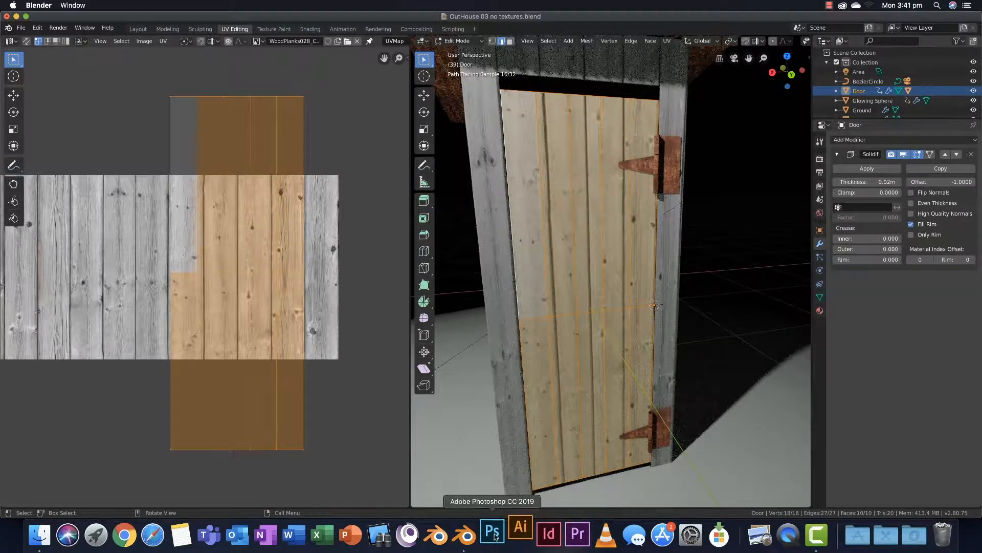
Switch to Illustrator and create a portrait A4 document named "Moon Shape Cut Out Tutorial"
left_click(519, 551)
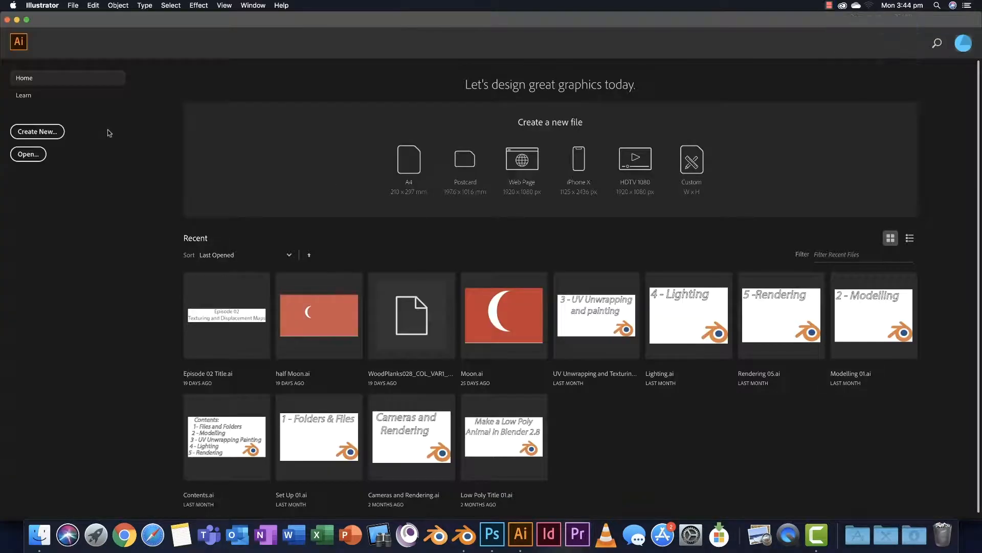
left_click(45, 134)
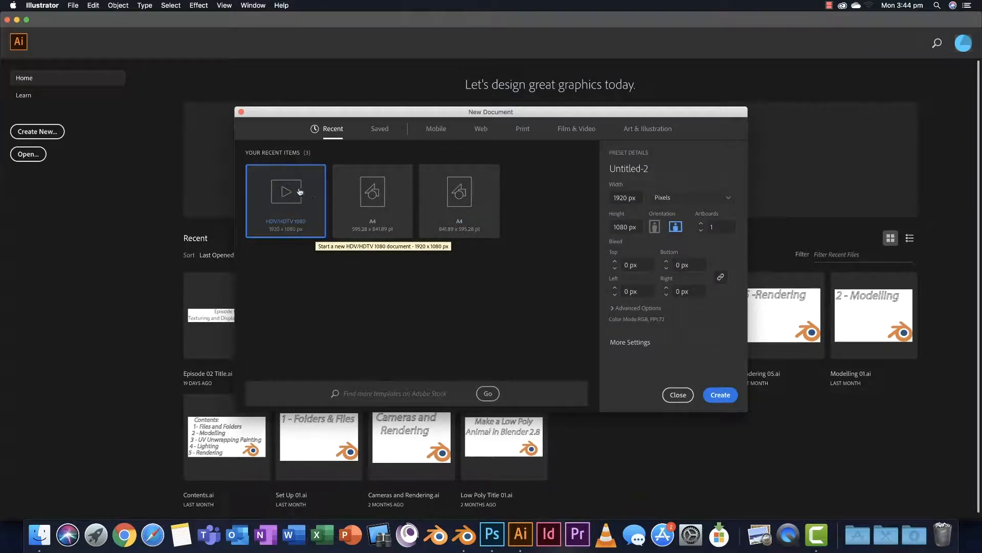
left_click(376, 199)
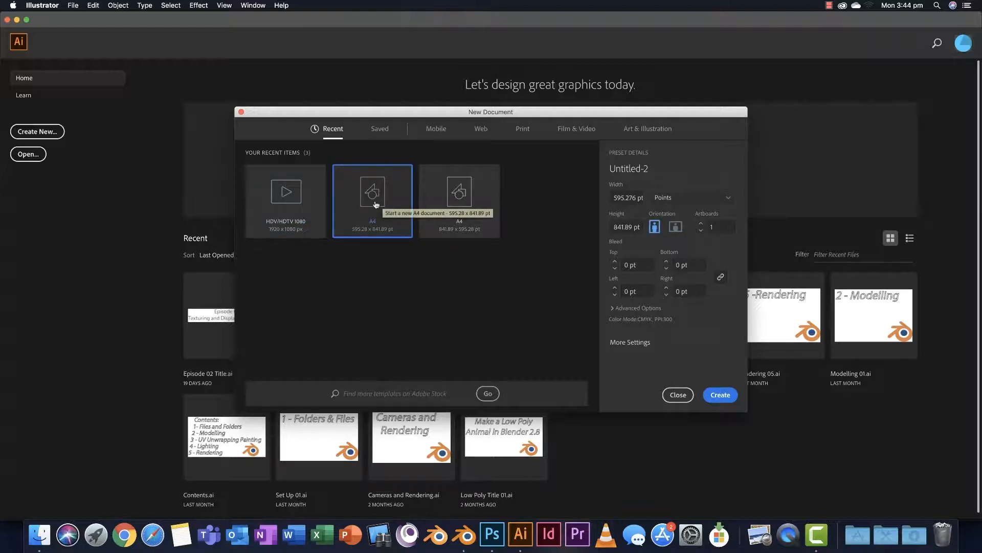
left_click(669, 169)
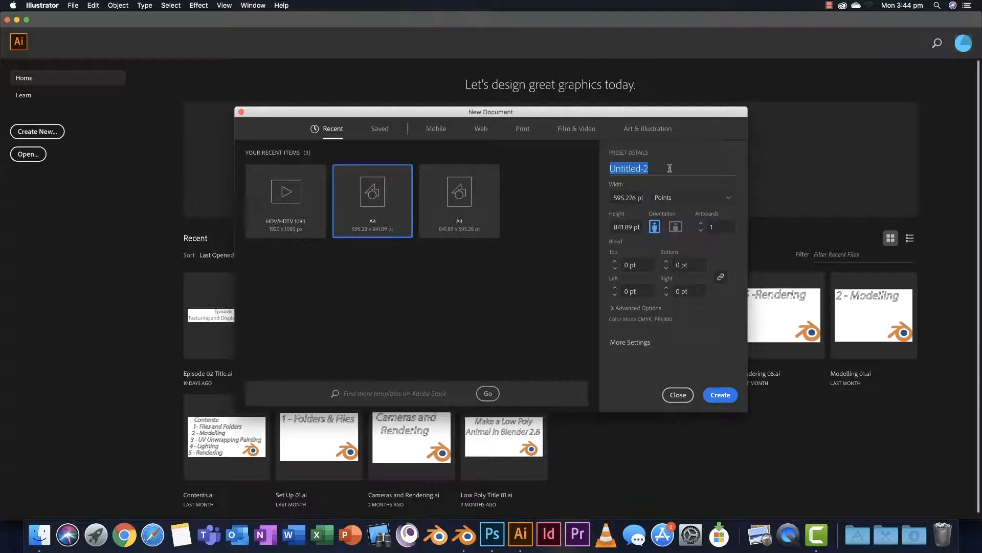
type("Moon Shape Cuto Out")
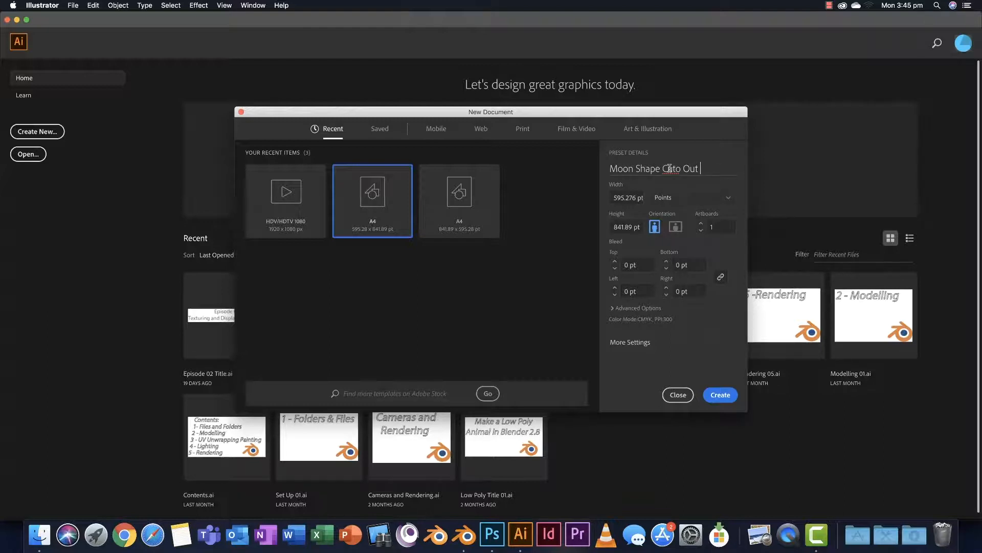
left_click(683, 169)
key("BackSpace")
key("BackSpace")
type("Tutorial")
left_click(721, 395)
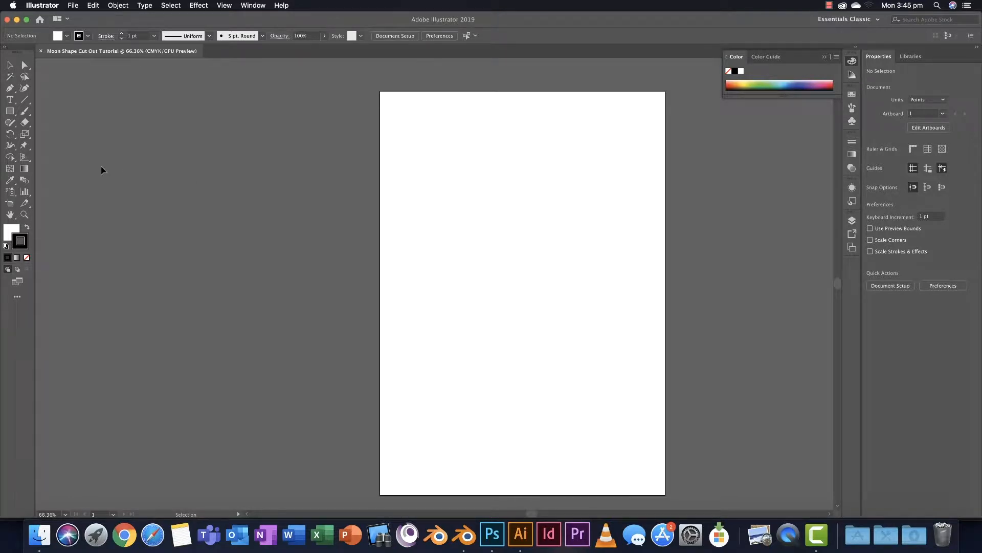
Draw a rectangle about 470 by 380 pt on the artboard and fill it with the blue 2E16DB
left_click(10, 111)
mouse_move(407, 172)
left_mouse_down()
mouse_move(661, 376)
mouse_move(632, 354)
left_mouse_up()
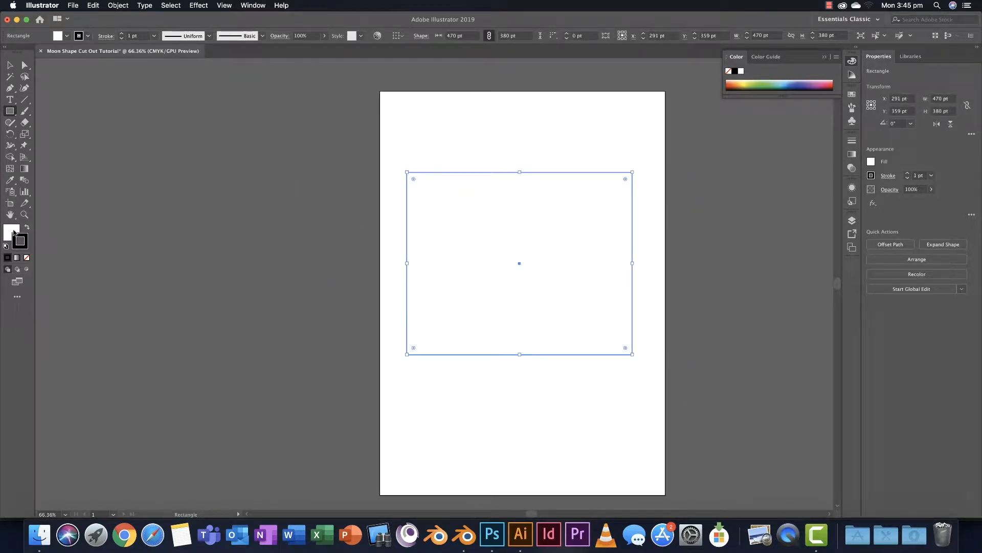
double_click(13, 230)
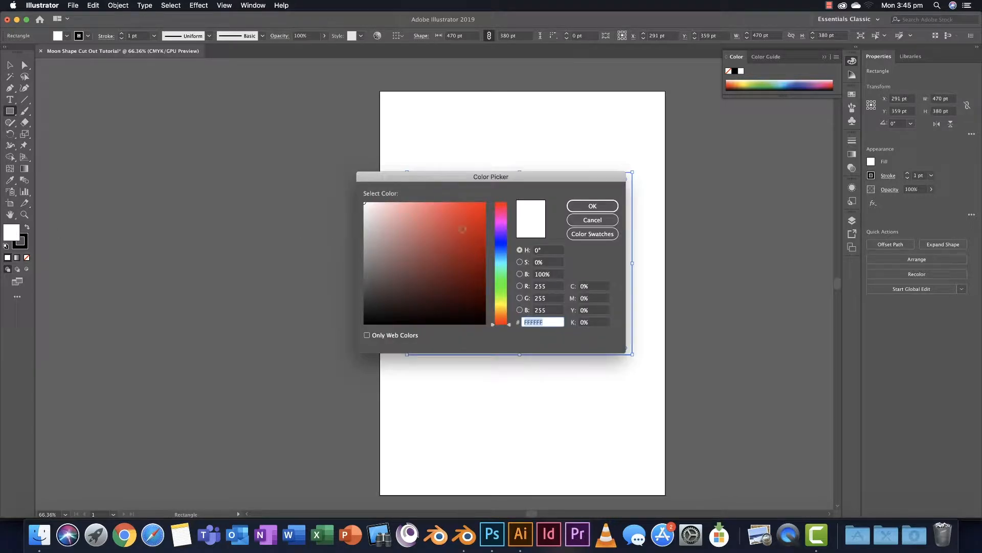
left_click(501, 240)
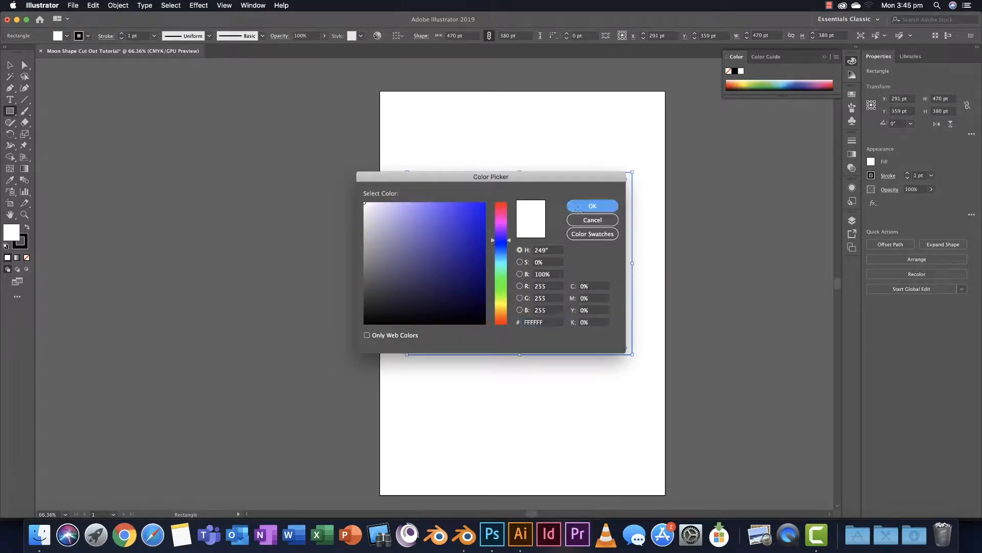
left_click(579, 206)
double_click(12, 232)
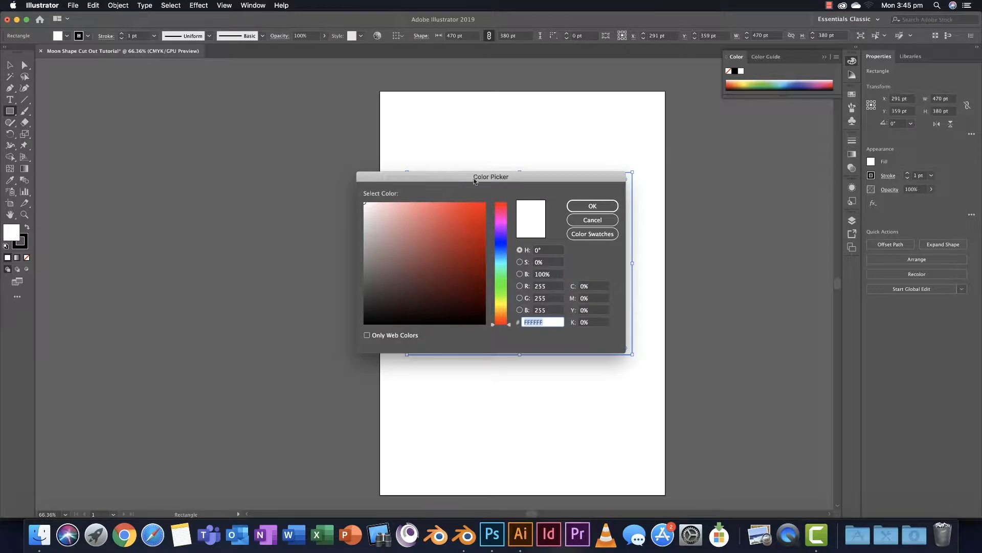
left_click(501, 239)
left_click(473, 219)
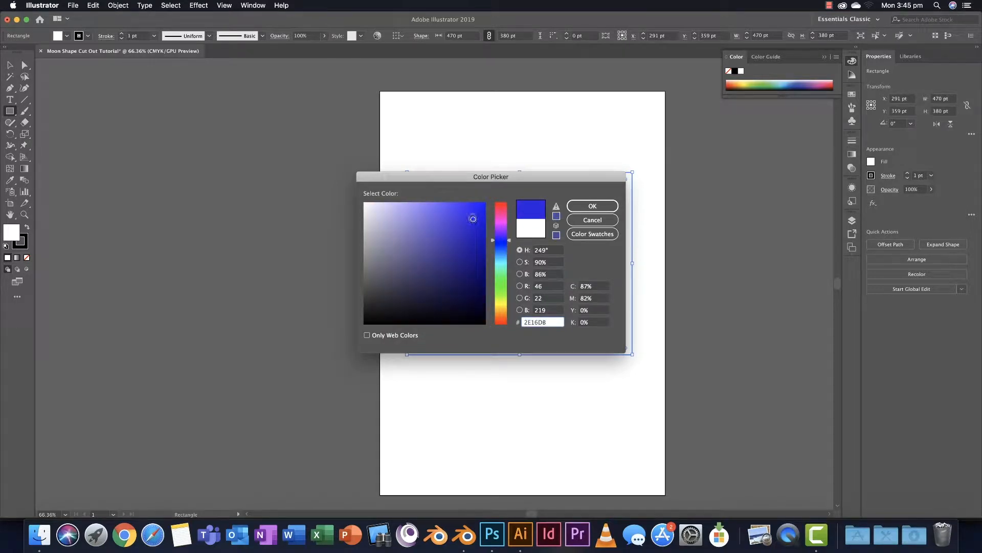
left_click(600, 209)
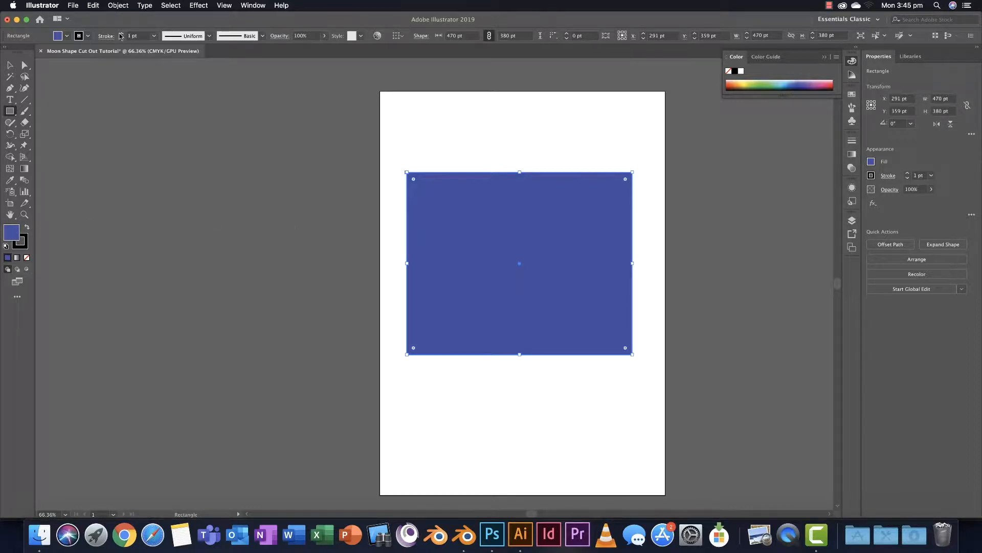
Increase the blue rectangle's stroke weight to 11 pt
left_click(122, 34)
left_click(122, 34)
left_click(122, 34)
left_click(122, 33)
left_click(122, 34)
left_click(122, 34)
left_click(123, 34)
left_click(123, 34)
left_click(122, 34)
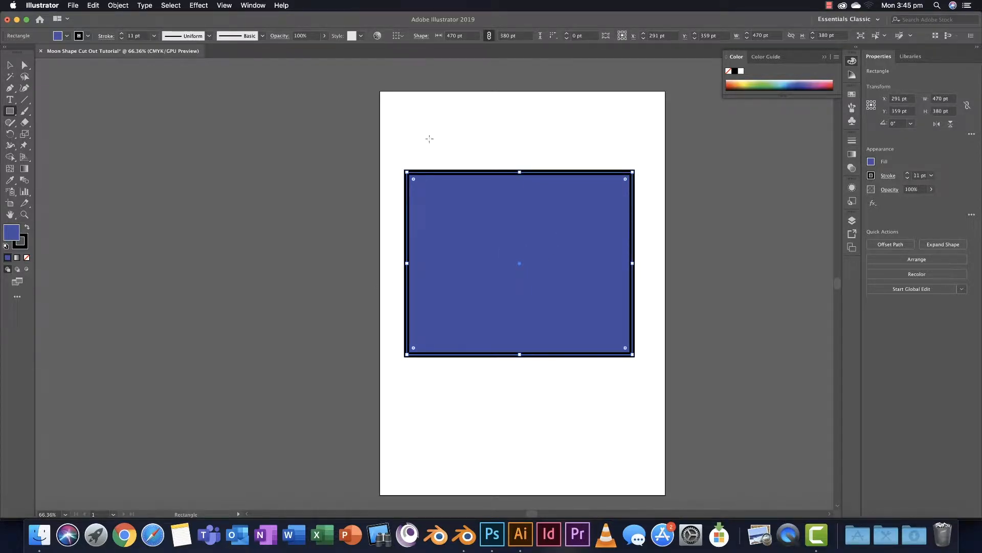
left_click(430, 139)
left_click(463, 282)
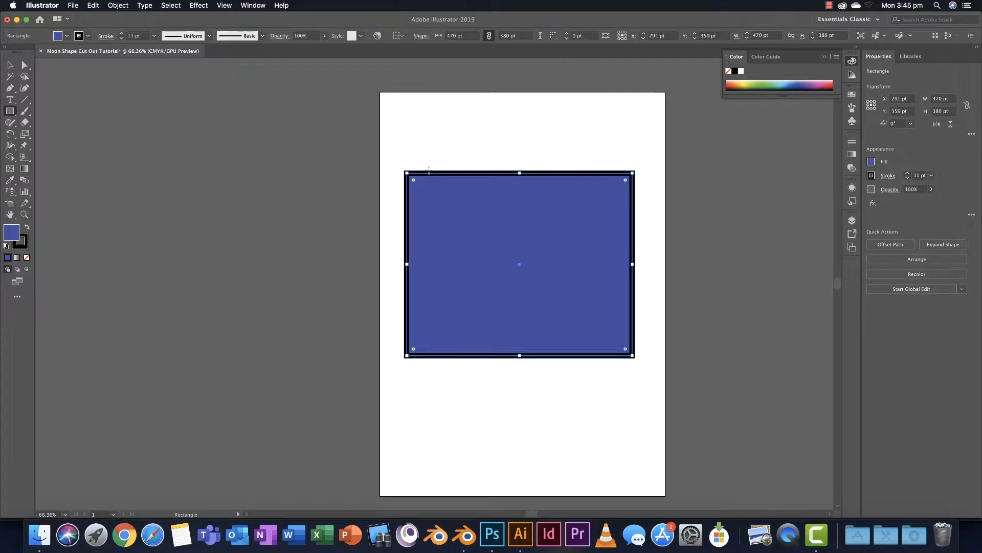
Remove the stroke from the blue rectangle by setting it to None
scroll(429, 170, "up", 5)
scroll(424, 215, "down", 1)
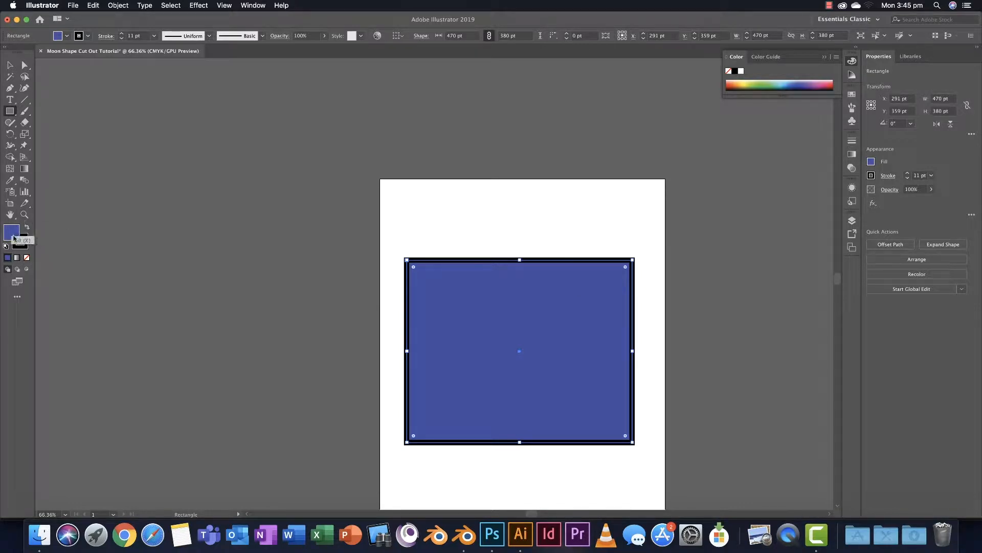
left_click(27, 242)
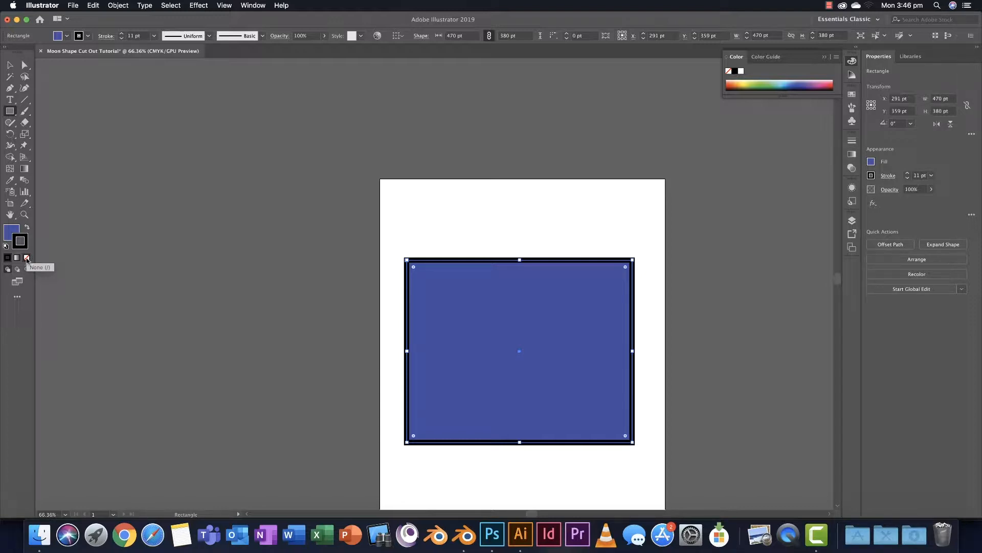
left_click(27, 258)
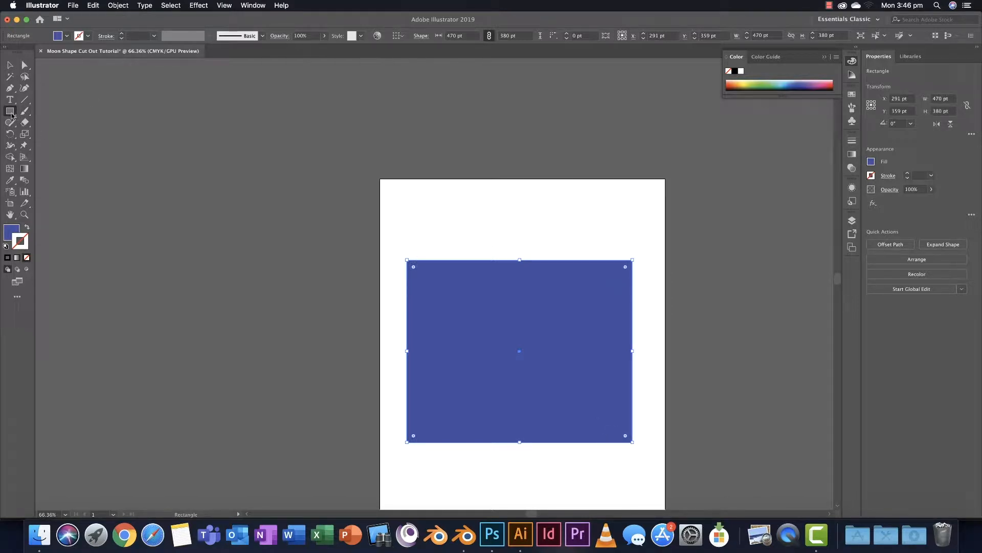
Draw a circle about 115 pt across above the blue rectangle with the Ellipse tool
left_click(11, 114)
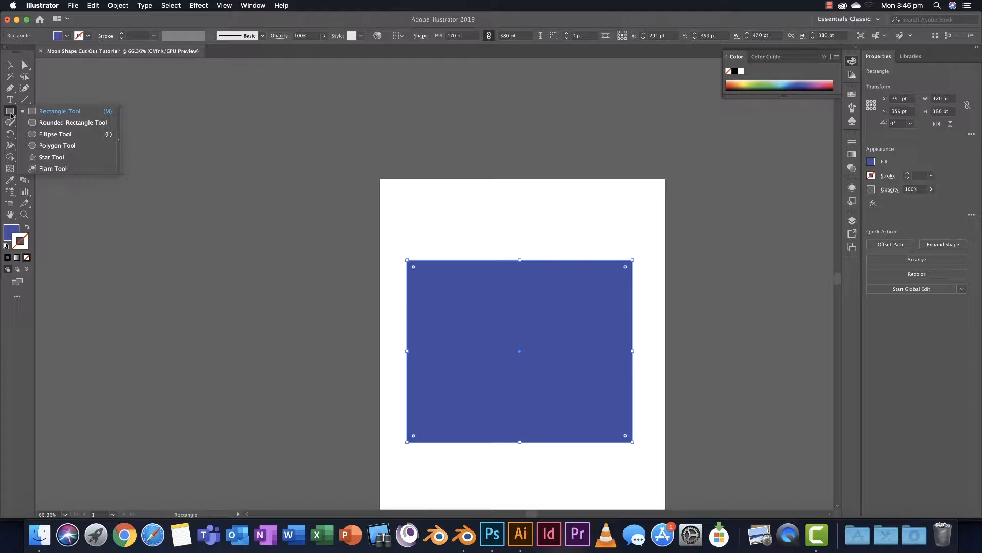
left_click(57, 135)
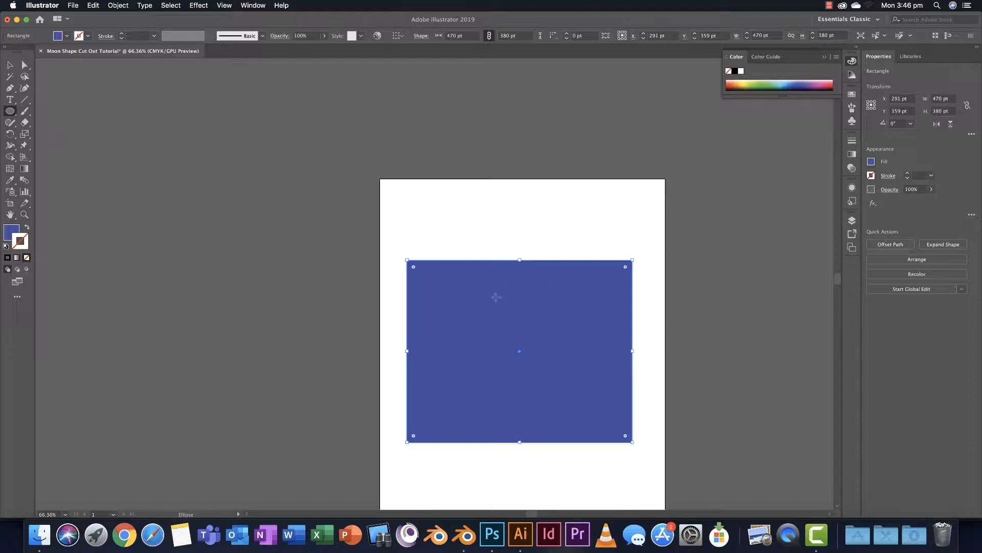
left_click_drag(454, 196, 509, 239)
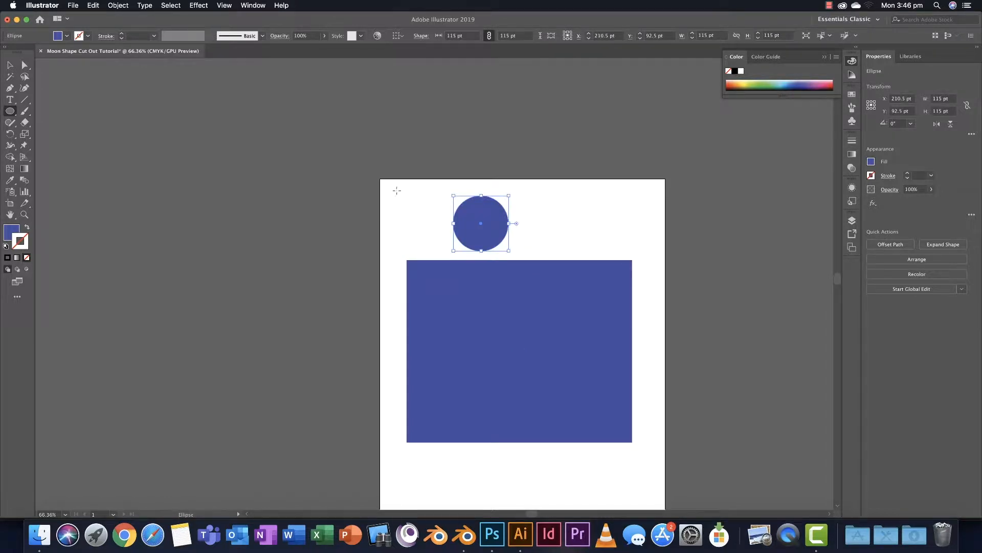
Fill the circle with a purple of hue 300° and make its stroke the active colour attribute
left_click(17, 231)
double_click(17, 231)
left_click(501, 223)
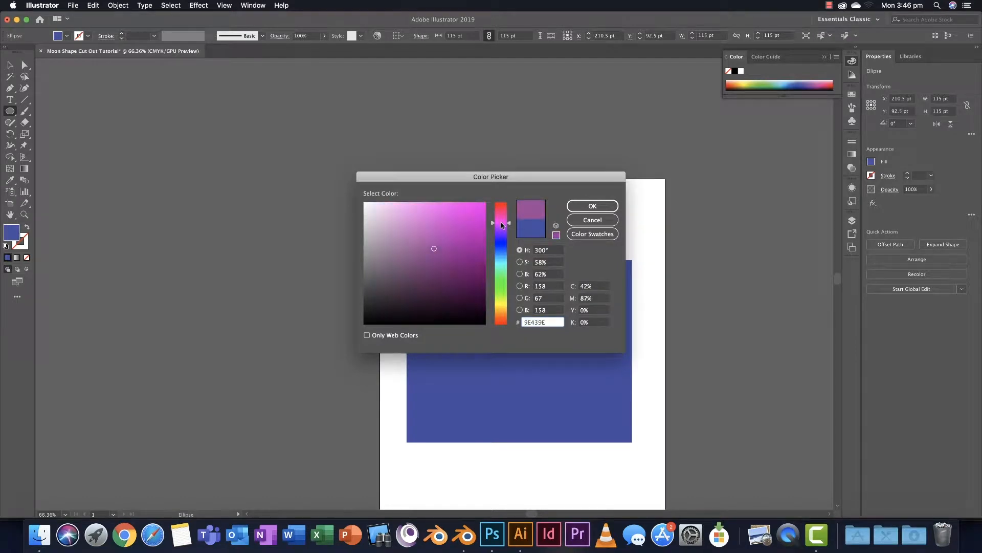
left_click(455, 223)
left_click(593, 207)
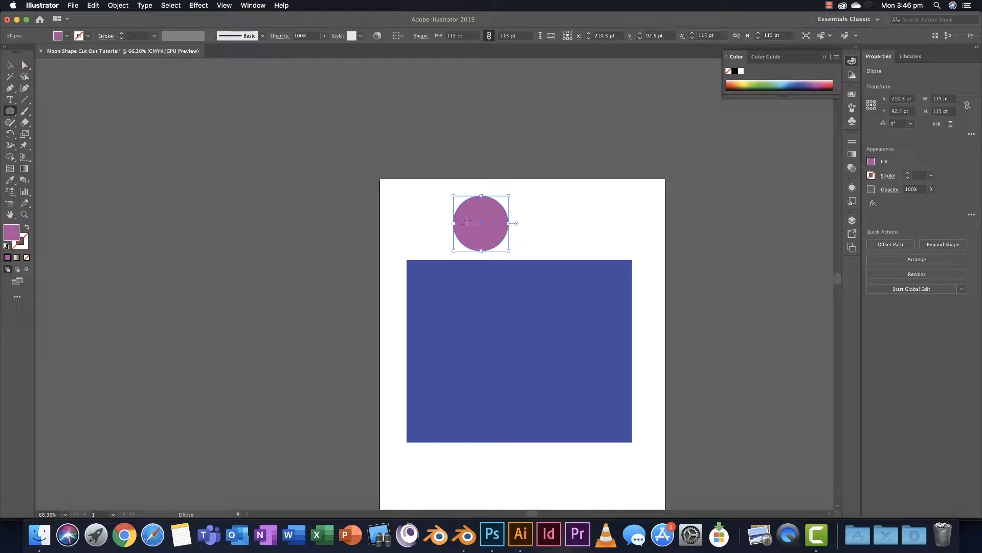
left_click(25, 242)
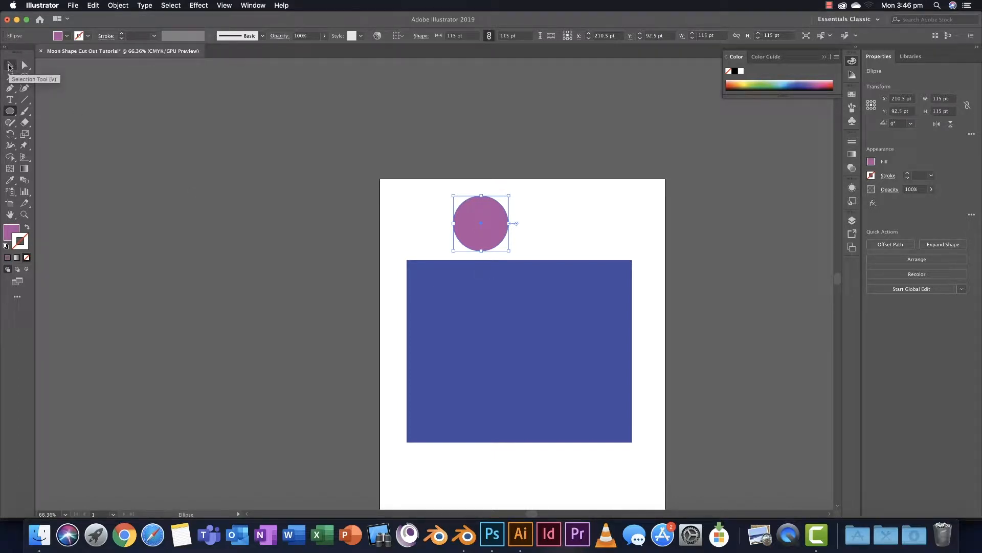
Duplicate the purple circle sideways so the copy overlaps the original, about 30 pt further along
left_click(9, 66)
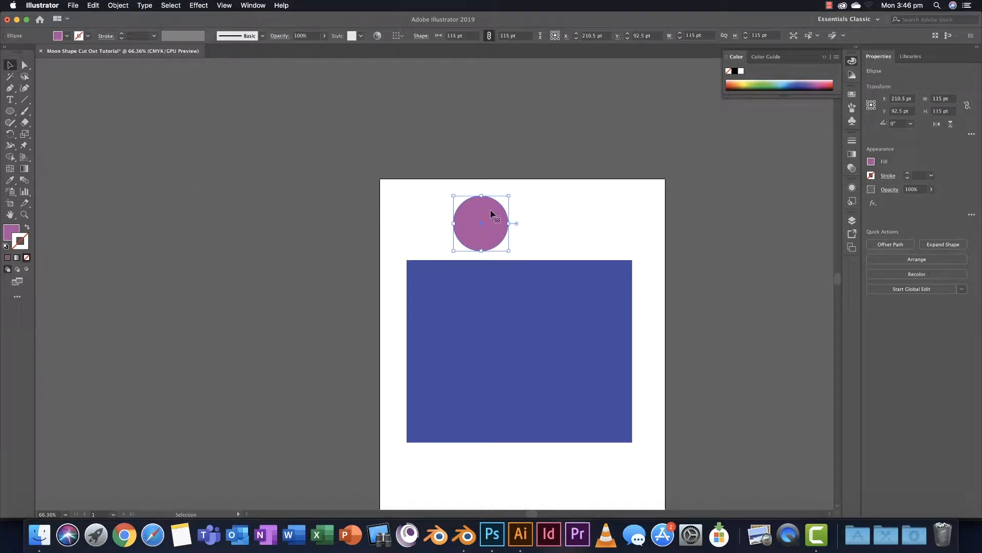
left_click_drag(491, 213, 505, 217, "alt")
left_click(553, 217)
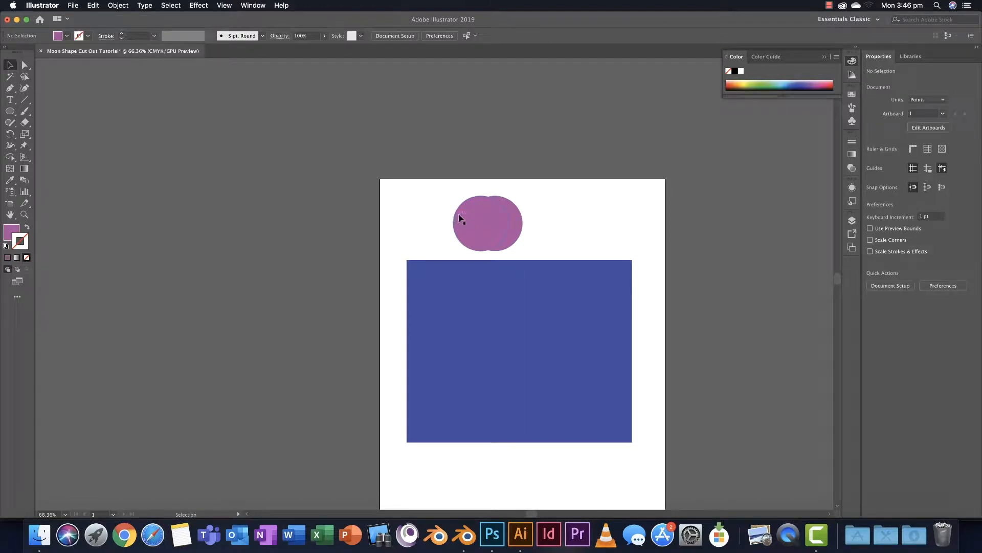
Nudge the duplicated circle back towards the original by about 8 pt to narrow the crescent
left_click(504, 216)
key("Left")
key("Left")
key("Left")
key("Left")
key("Left")
key("Left")
key("Left")
key("Left")
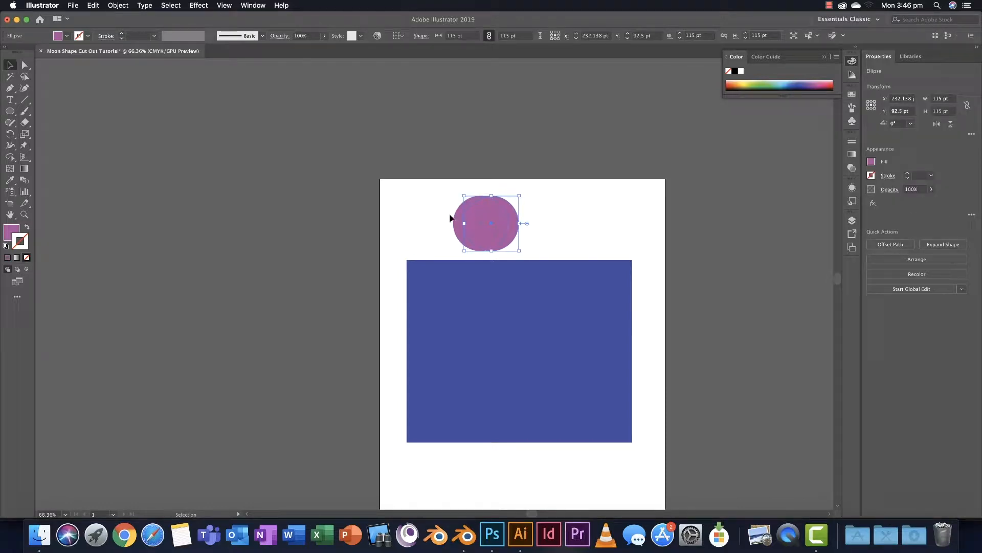
Select both overlapping purple circles together
left_click(450, 218)
left_click(481, 221)
left_click_drag(408, 184, 534, 258)
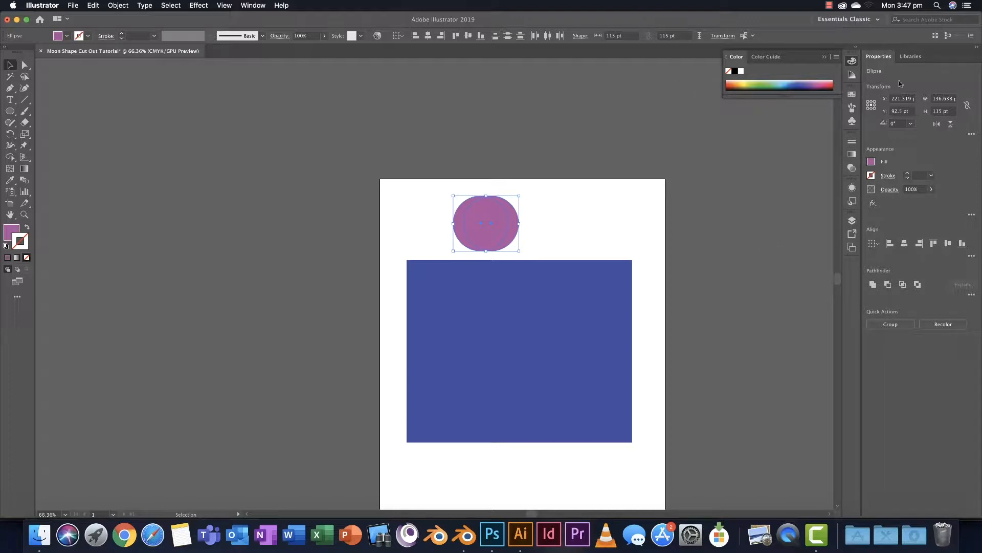
left_click(870, 21)
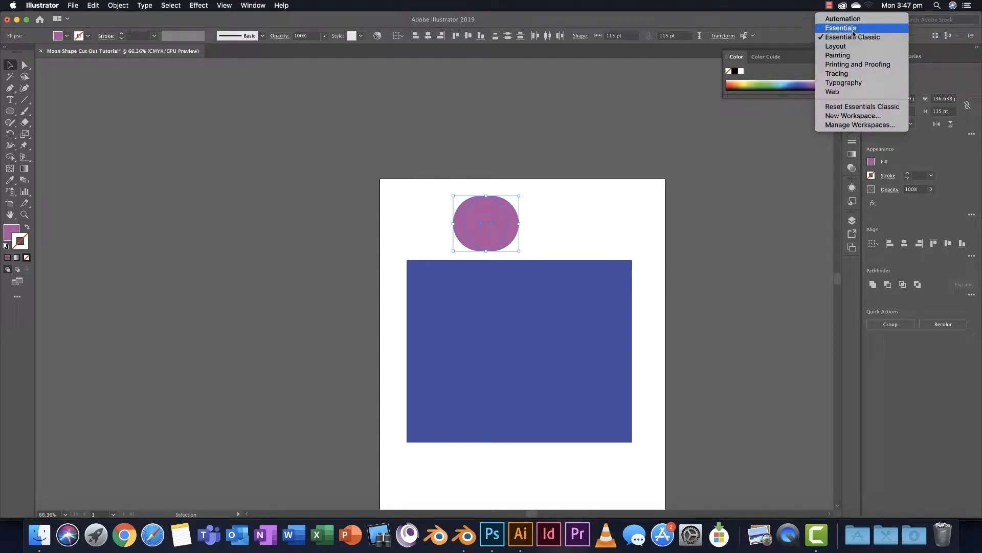
left_click(854, 37)
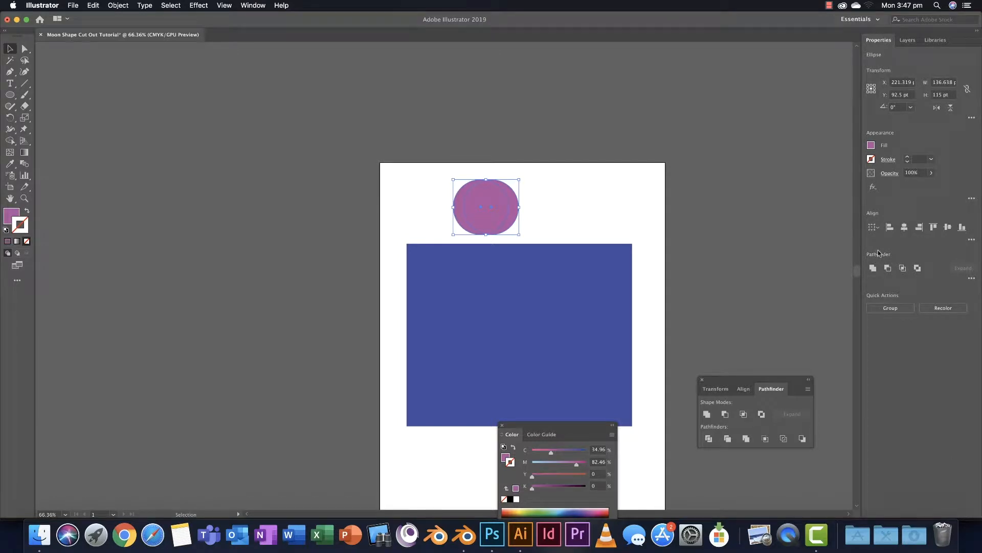
left_click(870, 19)
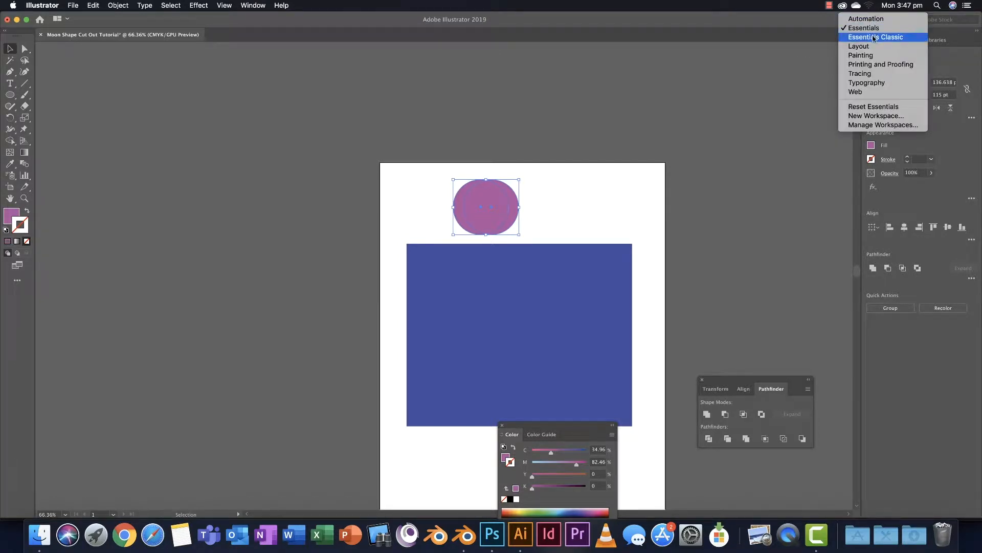
left_click(873, 37)
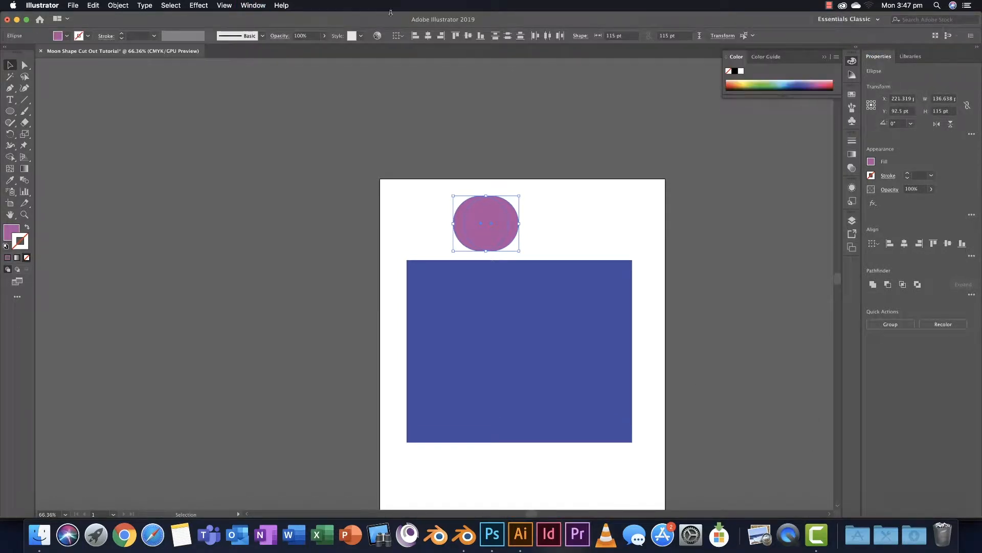
left_click(263, 6)
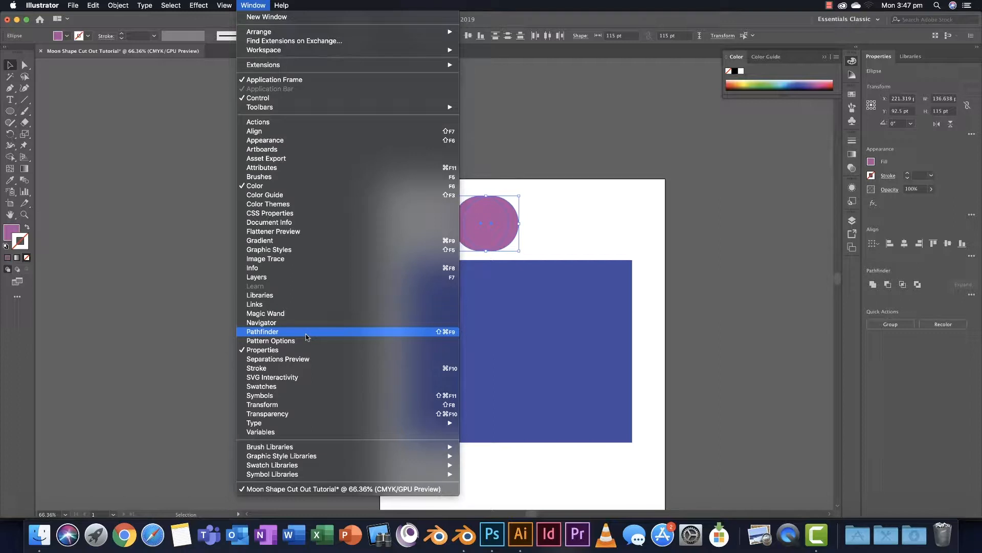
left_click(307, 337)
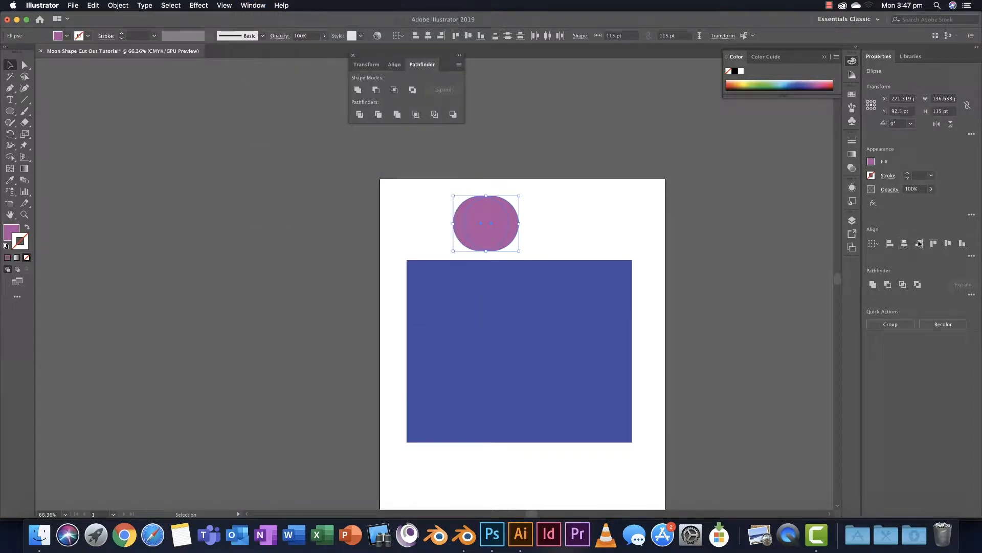
left_click(353, 55)
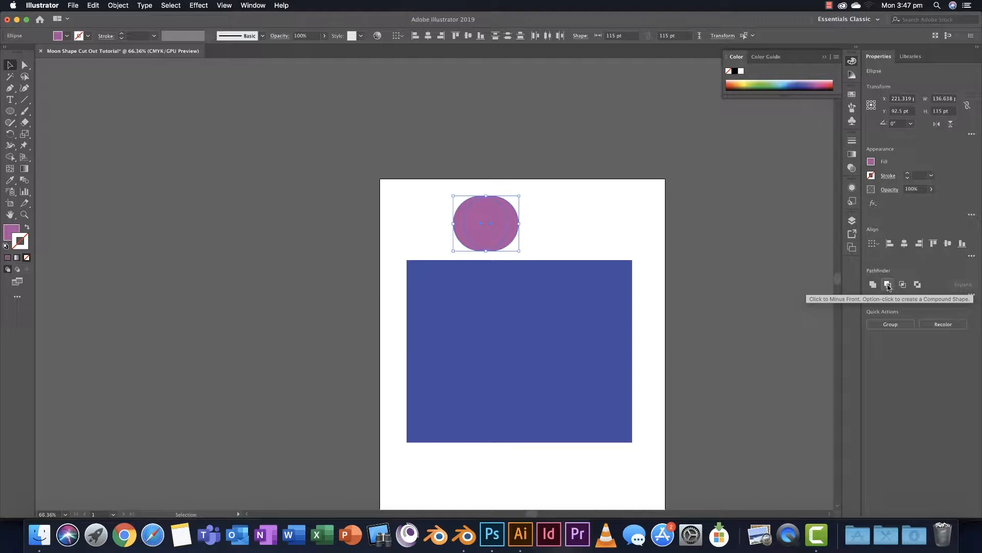
Cut the front circle out of the back one with Minus Front and move the crescent to the middle of the blue rectangle
left_click(888, 284)
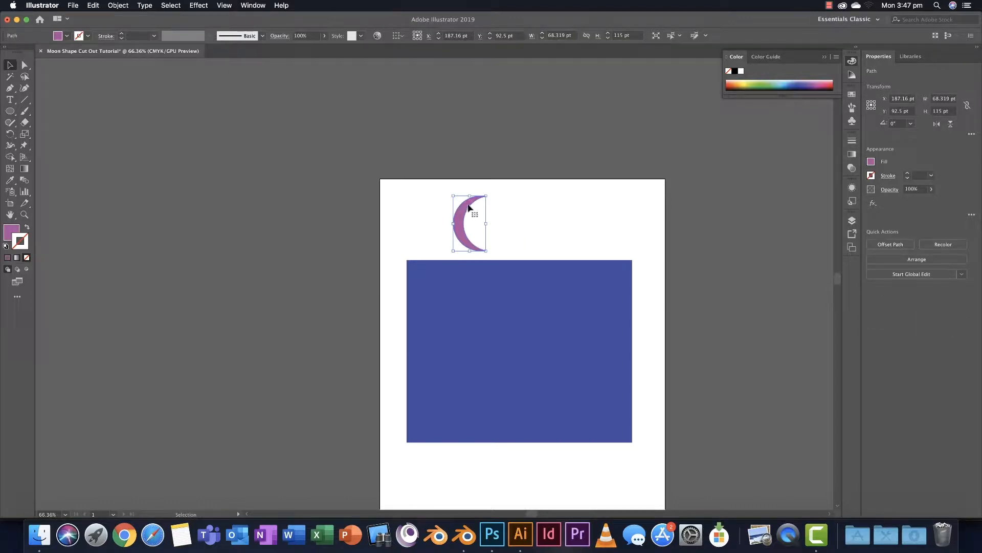
left_click(586, 232)
left_click_drag(461, 219, 504, 341)
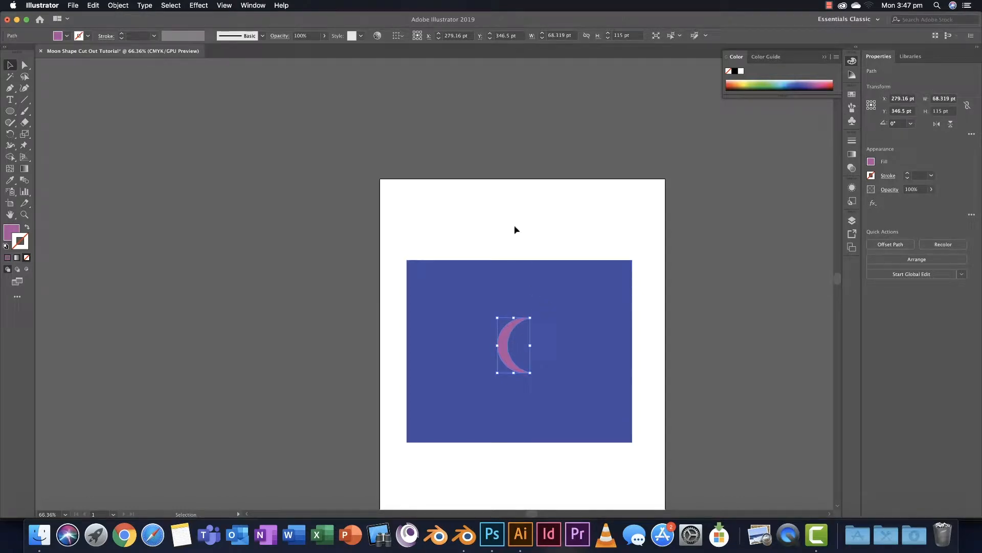
left_click_drag(396, 239, 657, 458)
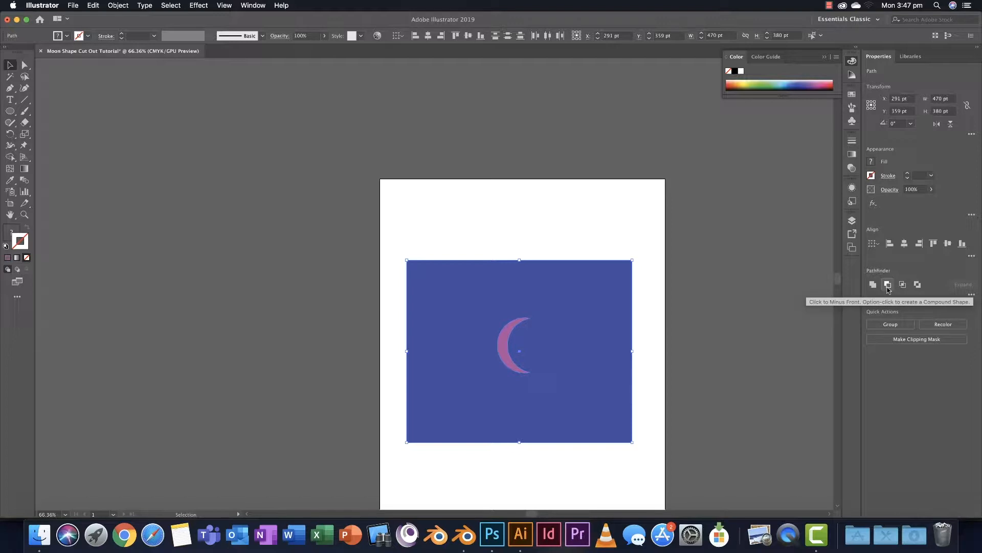
left_click(532, 241)
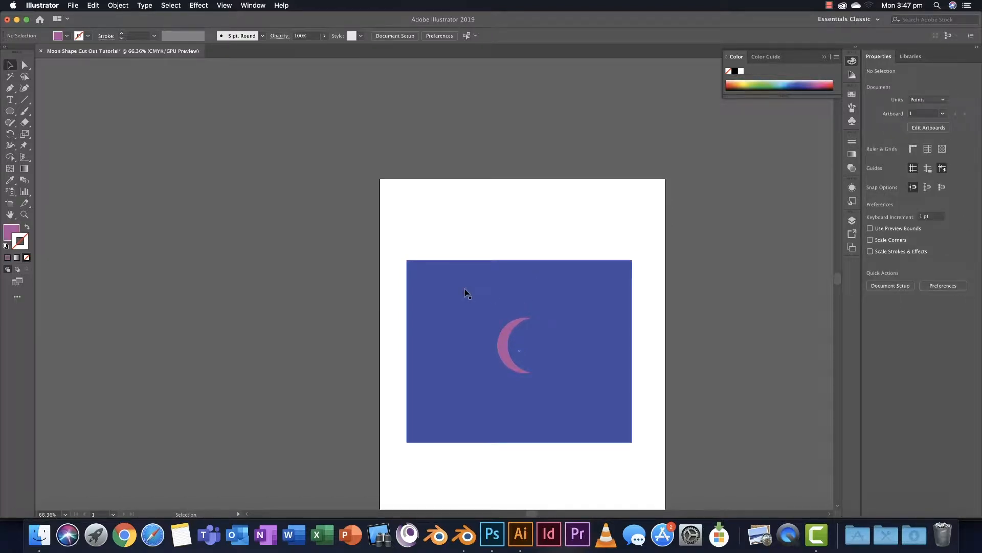
left_click(466, 294)
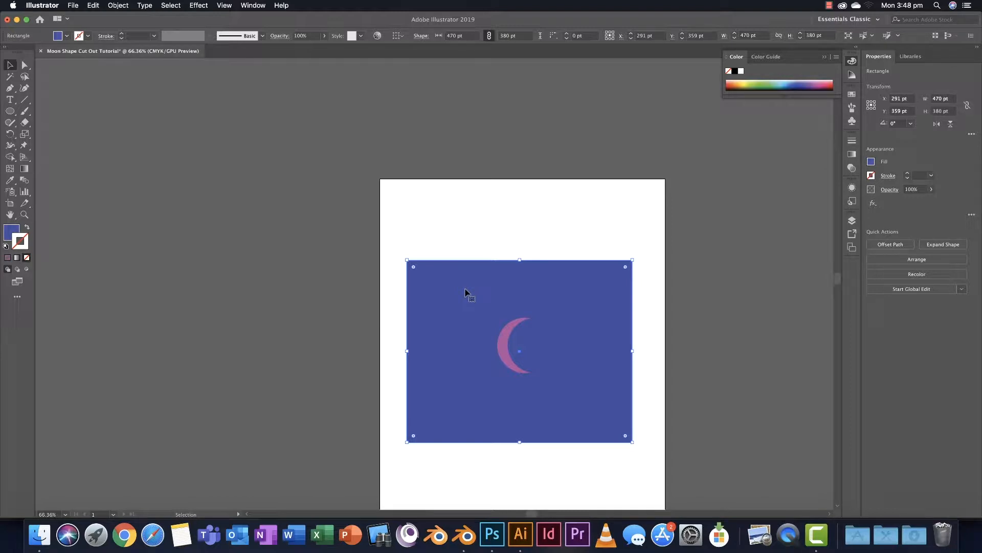
right_click(465, 291)
left_click(489, 395)
left_click(299, 229)
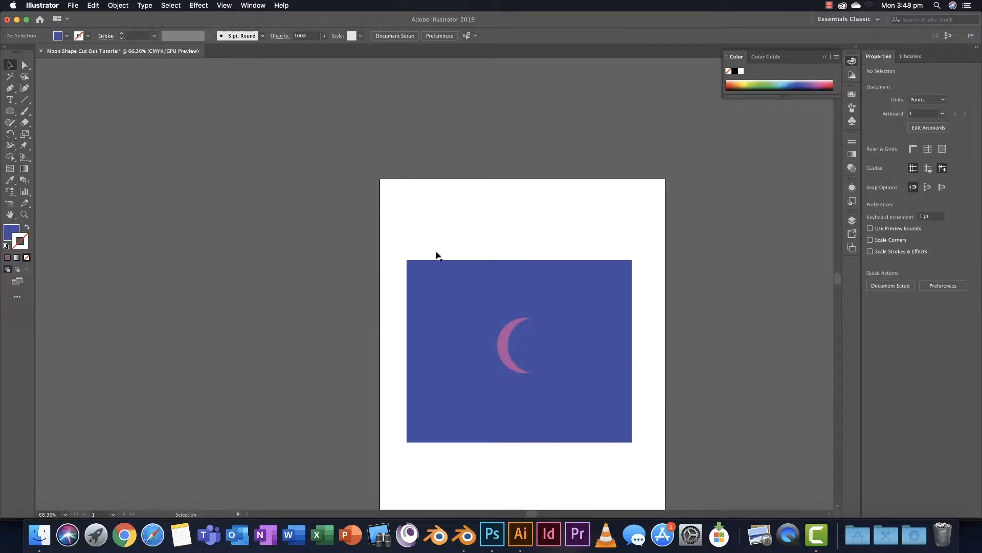
Send the blue rectangle to the back so it lies behind the crescent
left_click(433, 269)
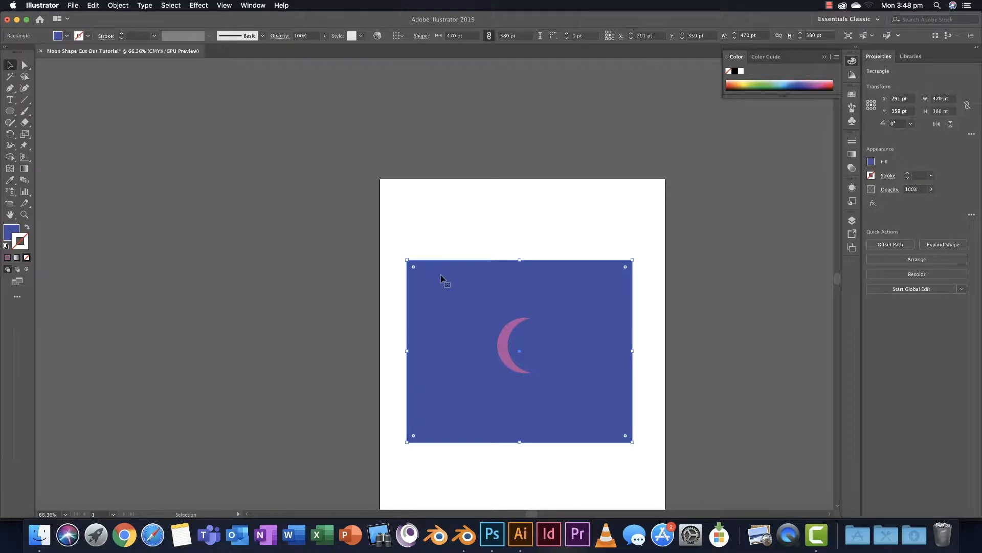
right_click(440, 302)
mouse_move(486, 447)
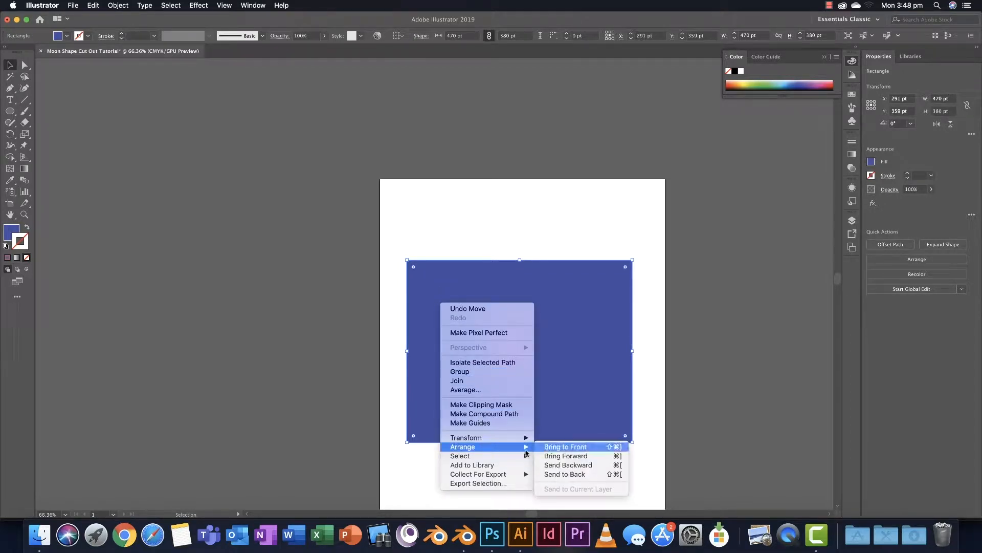
left_click(574, 475)
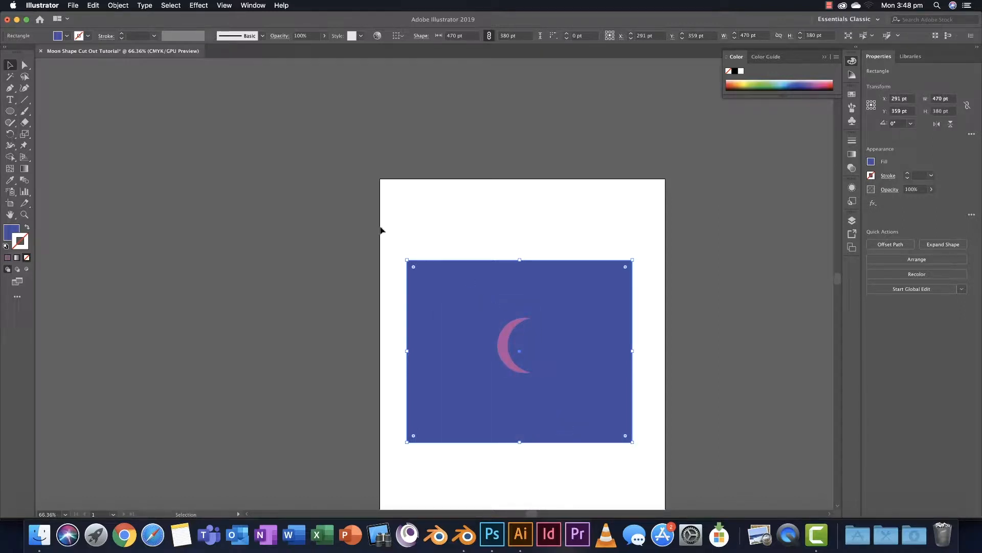
Cut the crescent out of the blue rectangle with Minus Front and reposition the cut-out shape slightly higher on the artboard
key("super+a")
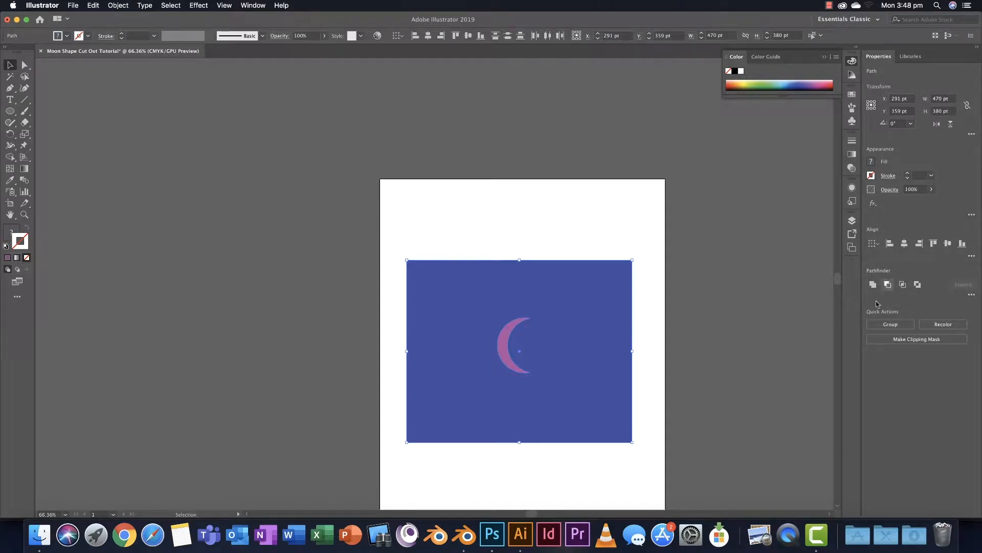
left_click(887, 285)
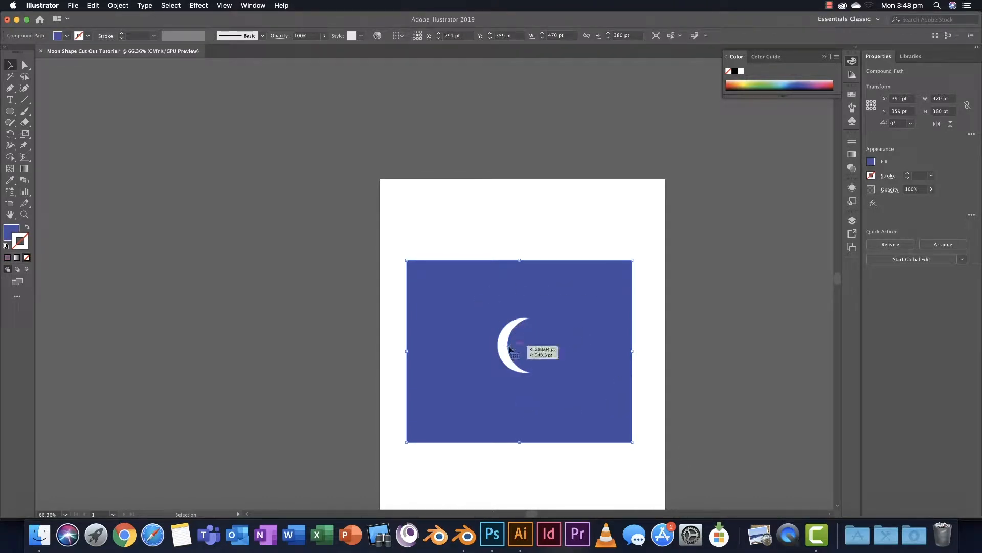
left_click_drag(499, 295, 371, 260)
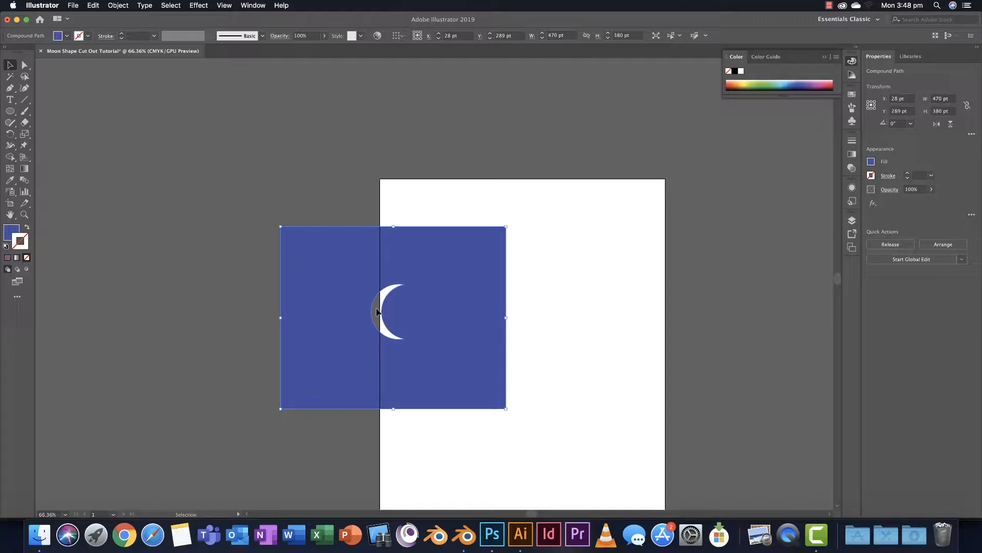
left_click_drag(365, 271, 516, 276)
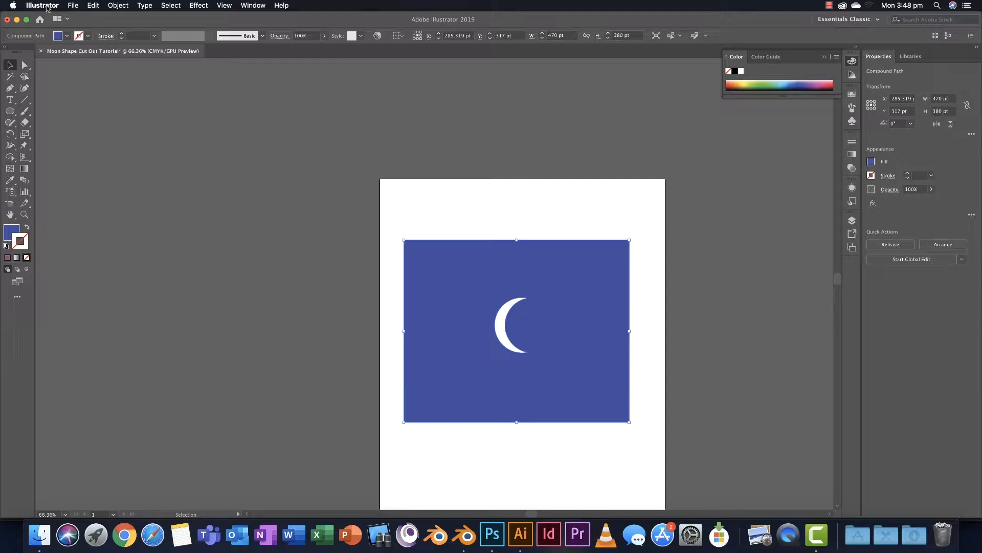
Save the artwork as "Moon Shape Cut Out Tutorial 01.ai" in OutHouse's "Screenshots for Vid 3" folder, keeping the default Illustrator CC options
left_click(74, 8)
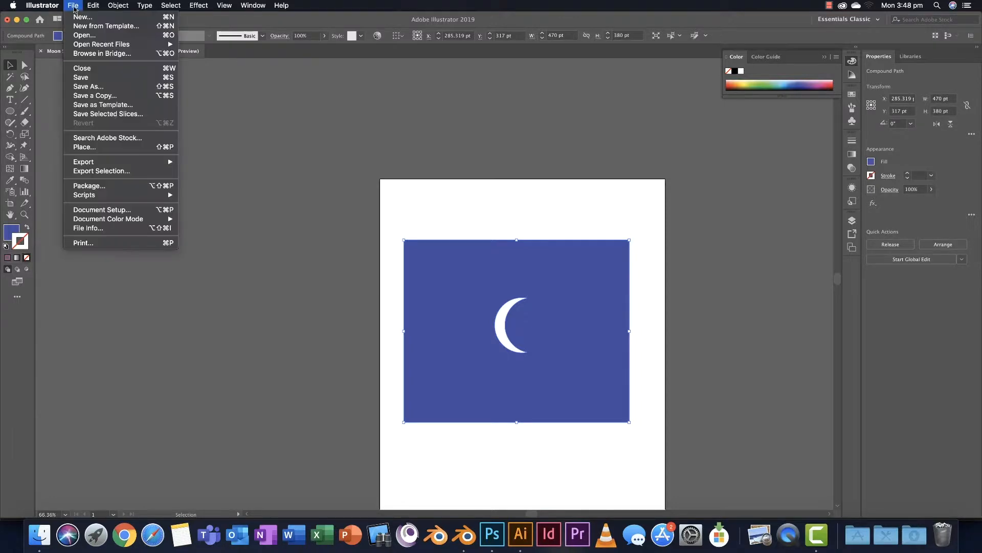
left_click(95, 86)
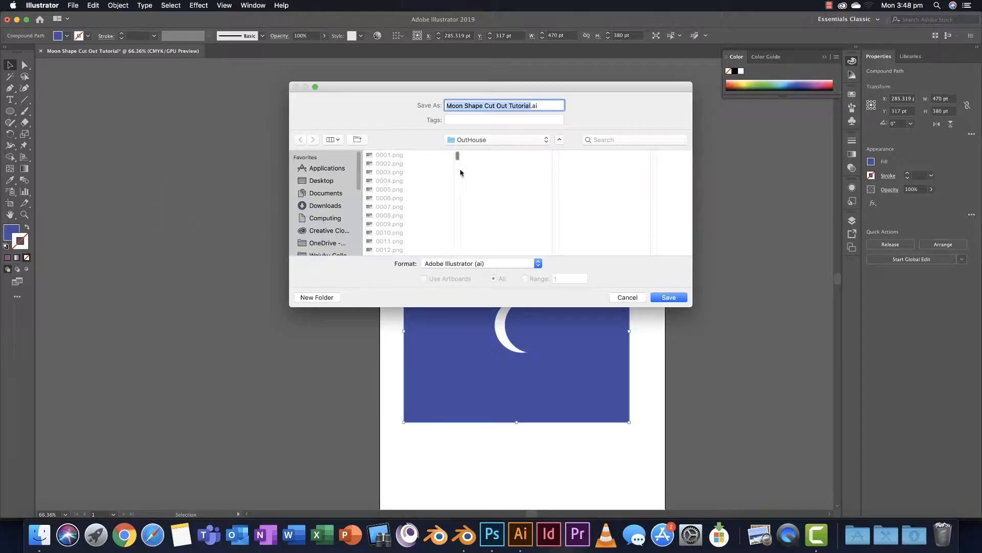
left_click(528, 143)
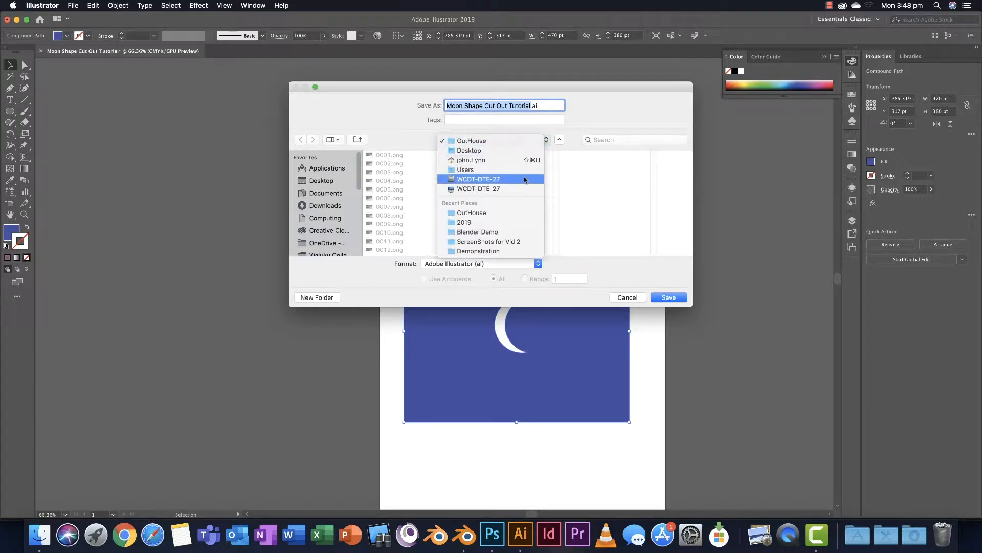
left_click(517, 213)
left_click(506, 225)
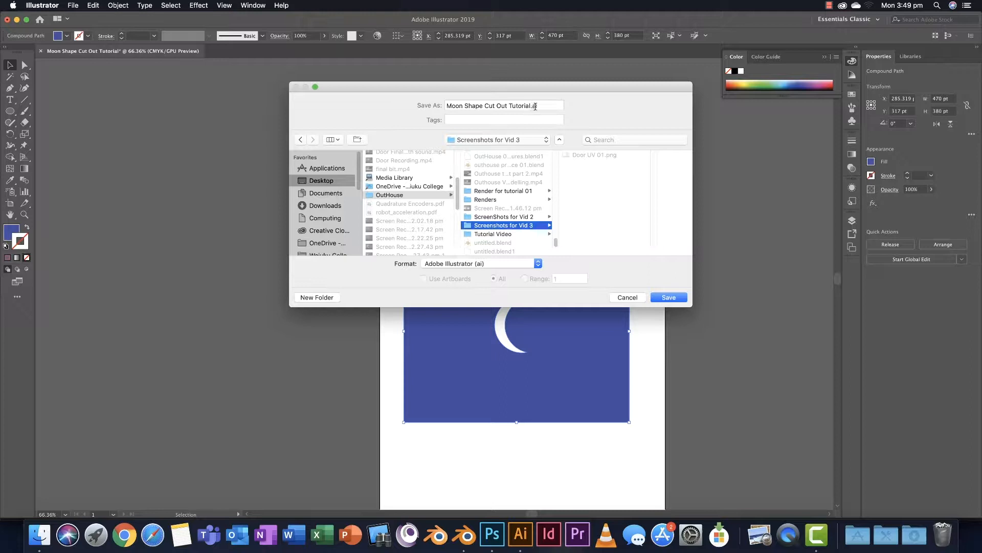
double_click(530, 106)
key("Right")
type("01")
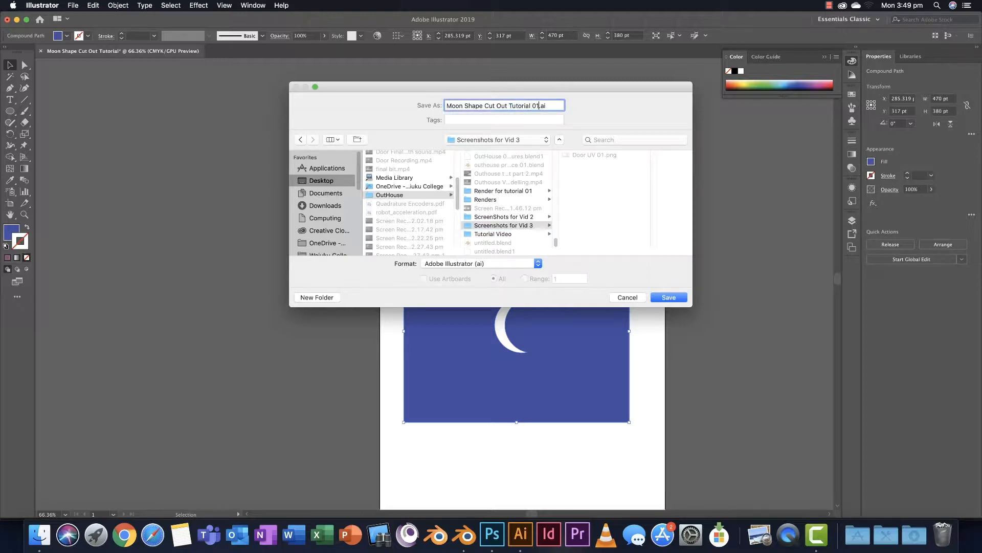
left_click(670, 298)
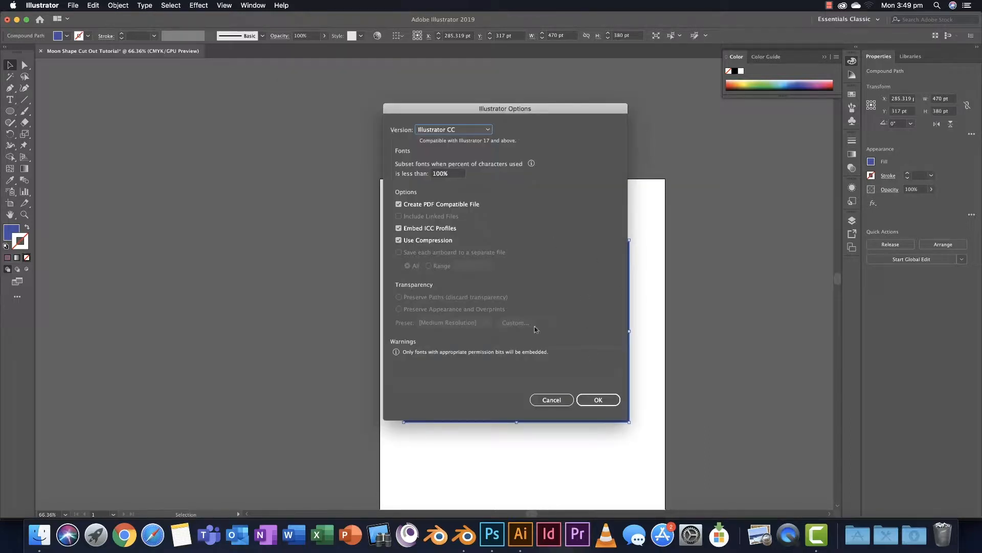
left_click(598, 400)
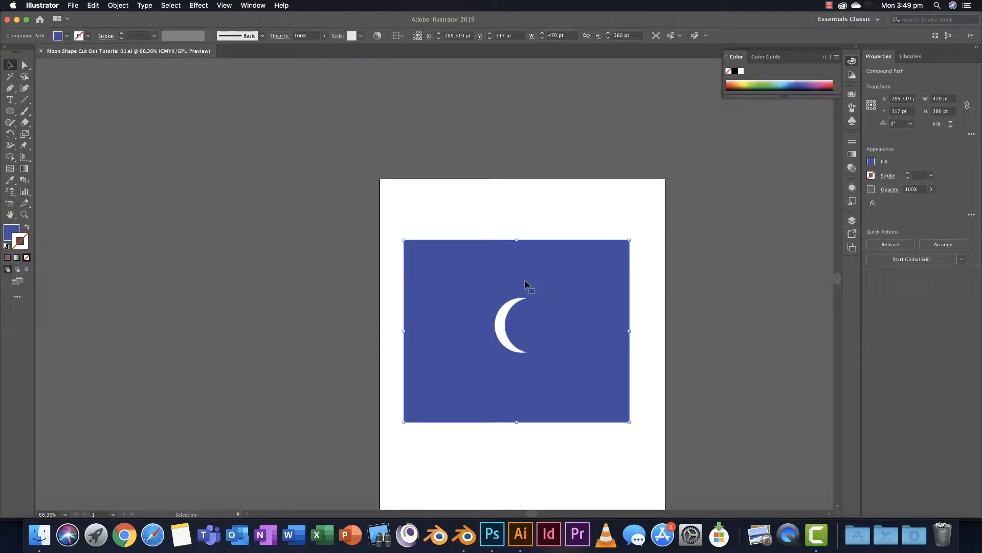
Switch to Photoshop and create a new document named "Moon Transparency" measuring 3072 × 3072 pixels
left_click(500, 535)
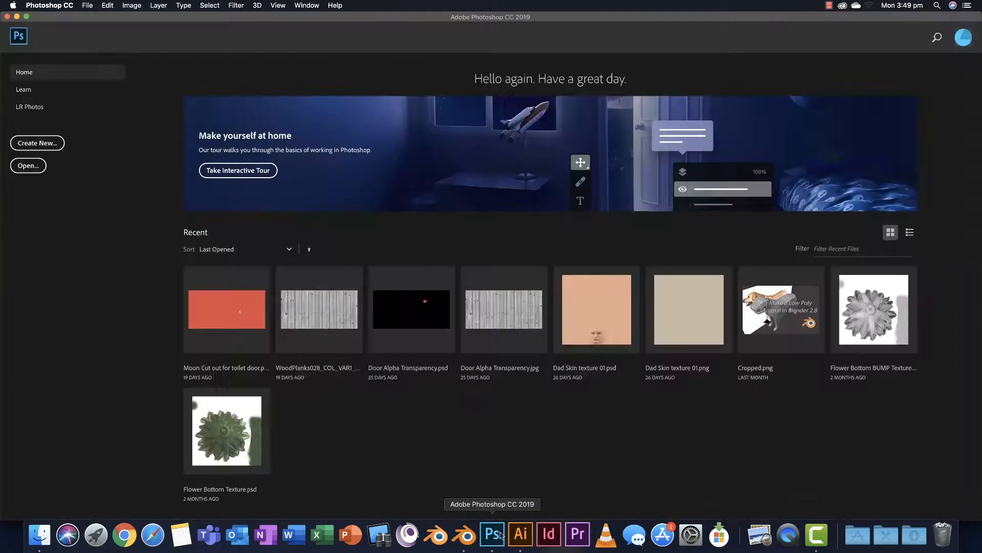
left_click(45, 145)
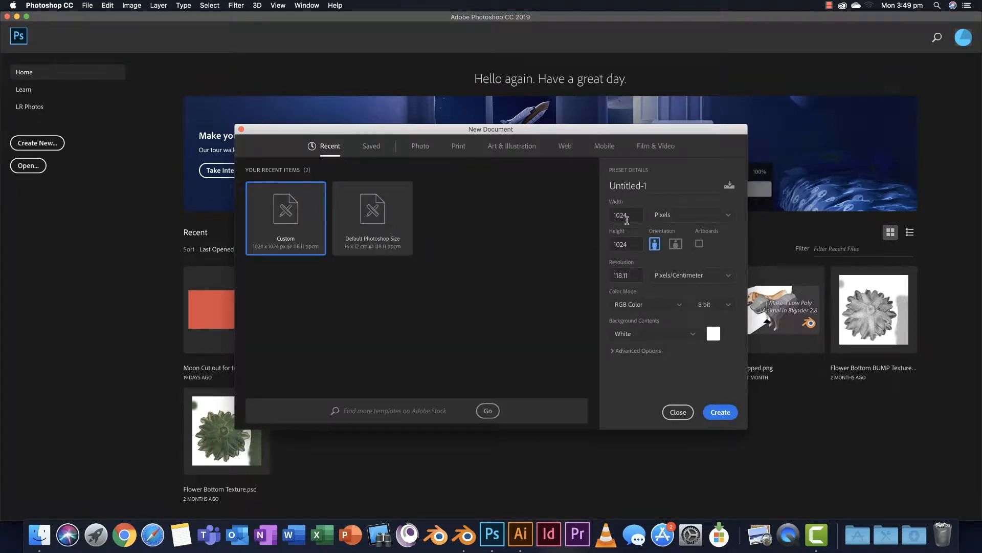
left_click(655, 188)
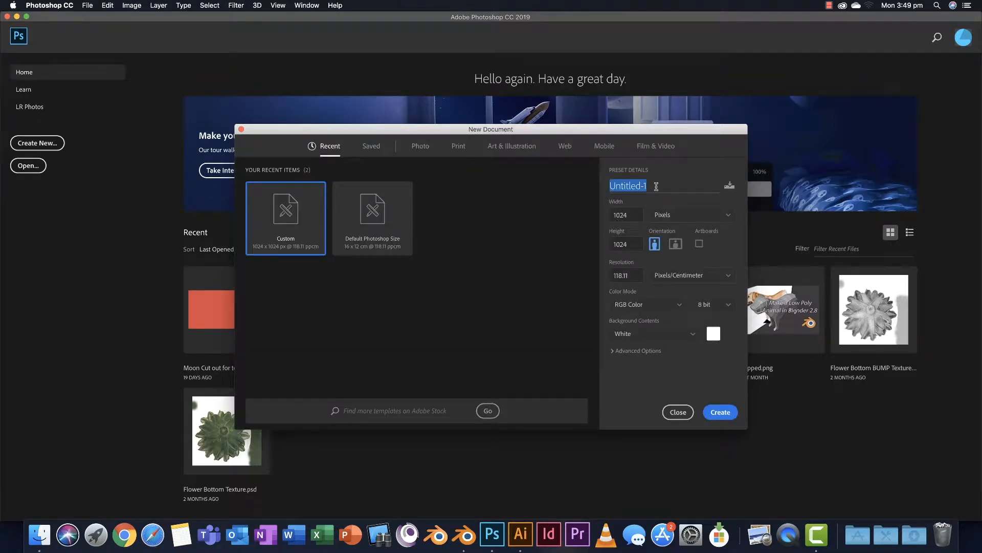
type("Moon Transparency")
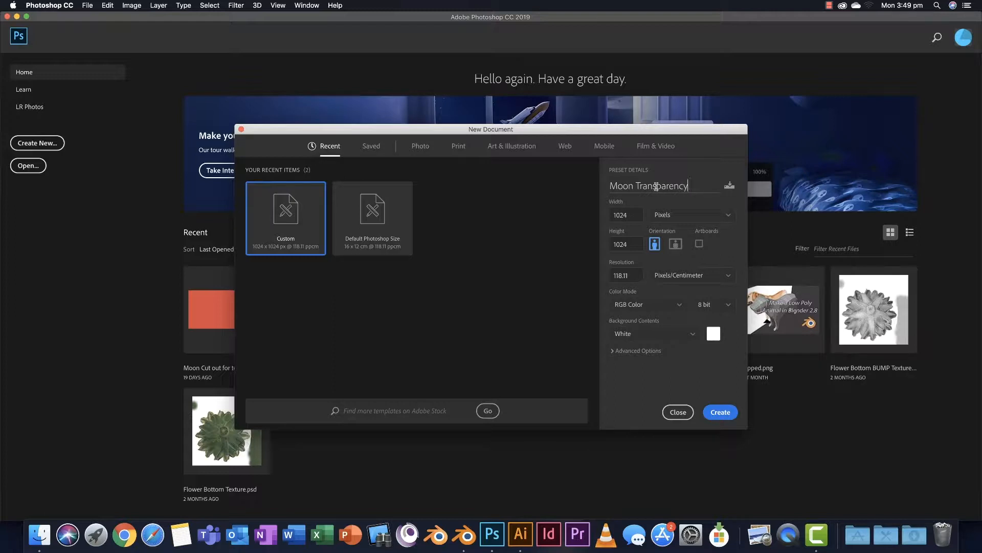
left_click(631, 216)
type("307")
key("Tab")
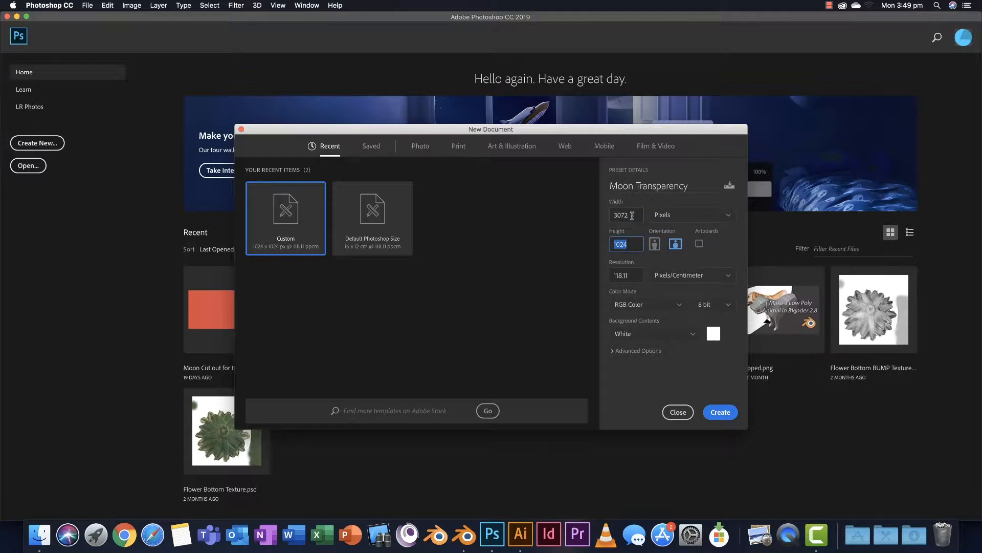
type("307")
left_click(714, 411)
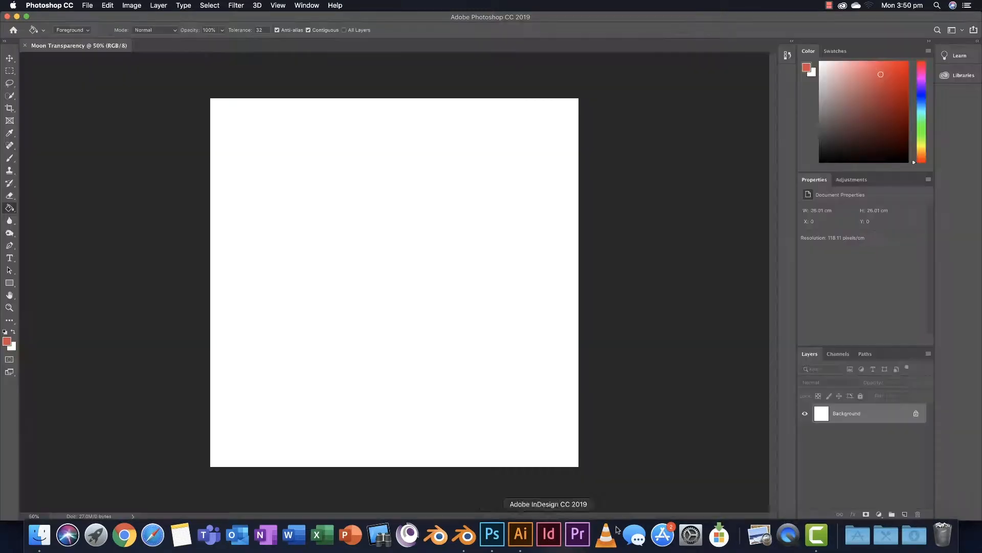
Switch to Blender and export the door's UV layout at 3072 × 3072 as "Door UV 02.png" in OutHouse's "Screenshots for Vid 3" folder
left_click(469, 537)
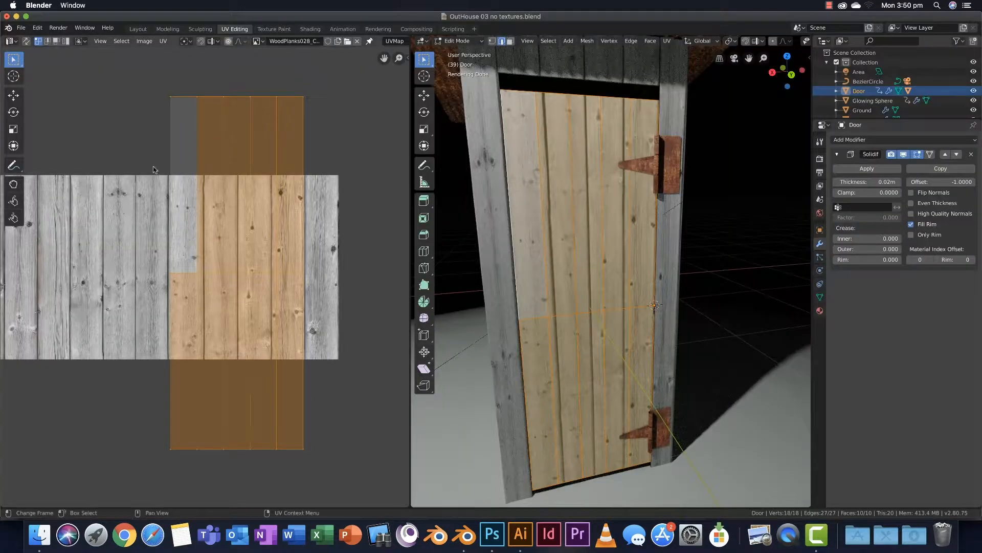
scroll(172, 165, "down", 3)
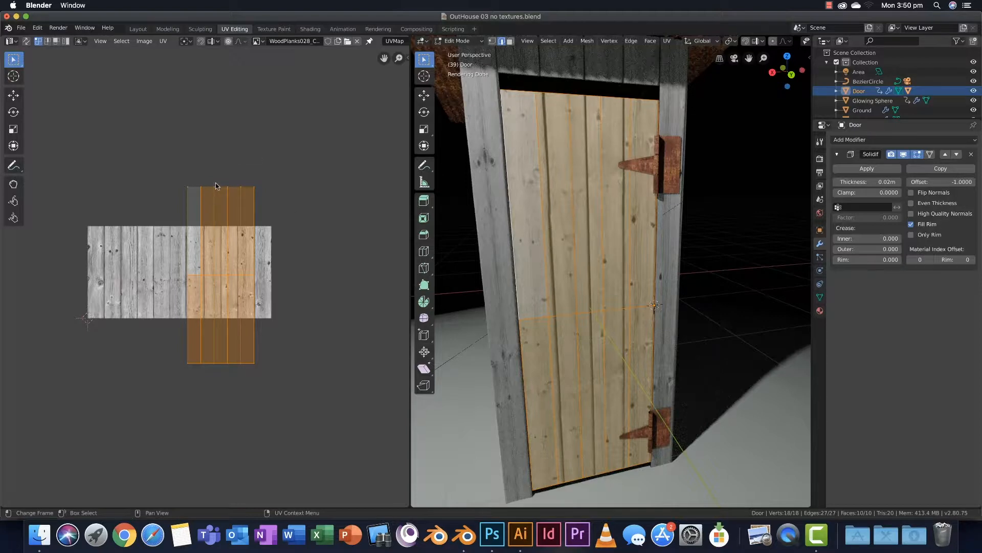
scroll(214, 183, "up", 3)
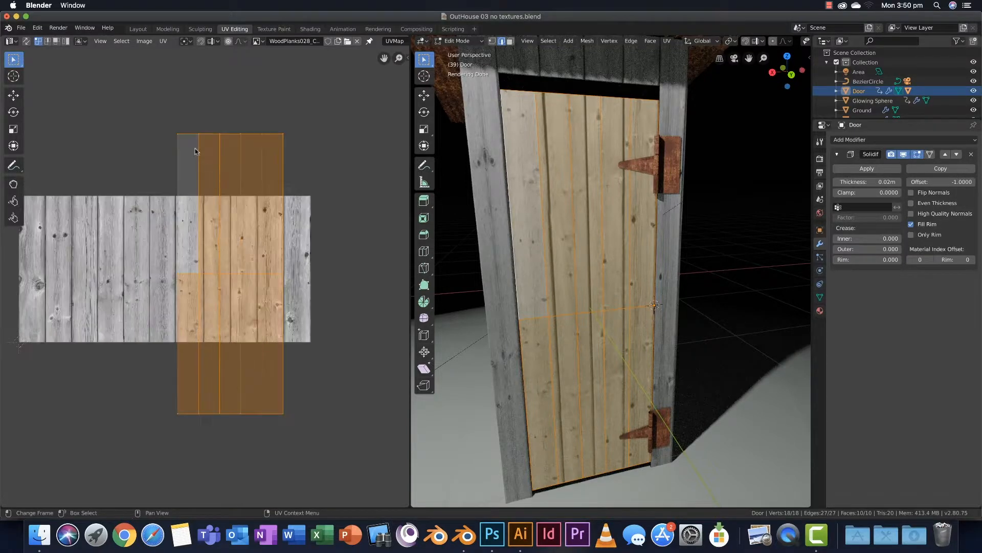
left_click(163, 41)
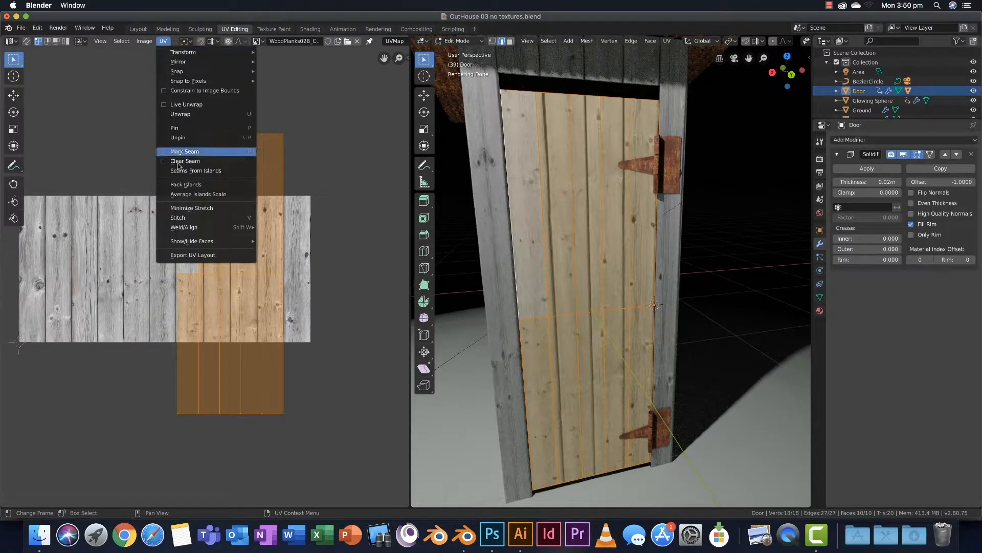
left_click(193, 255)
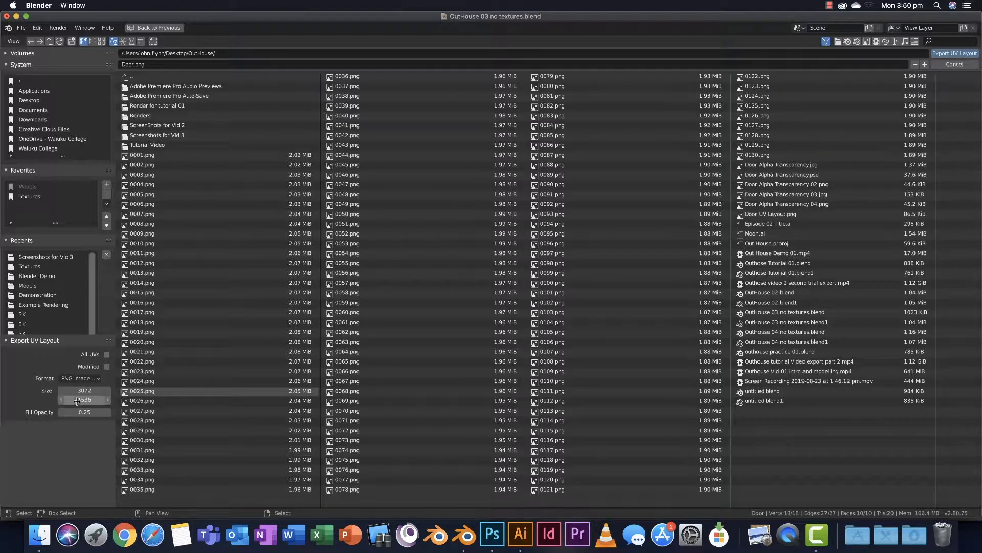
left_click(97, 400)
type("30")
double_click(174, 134)
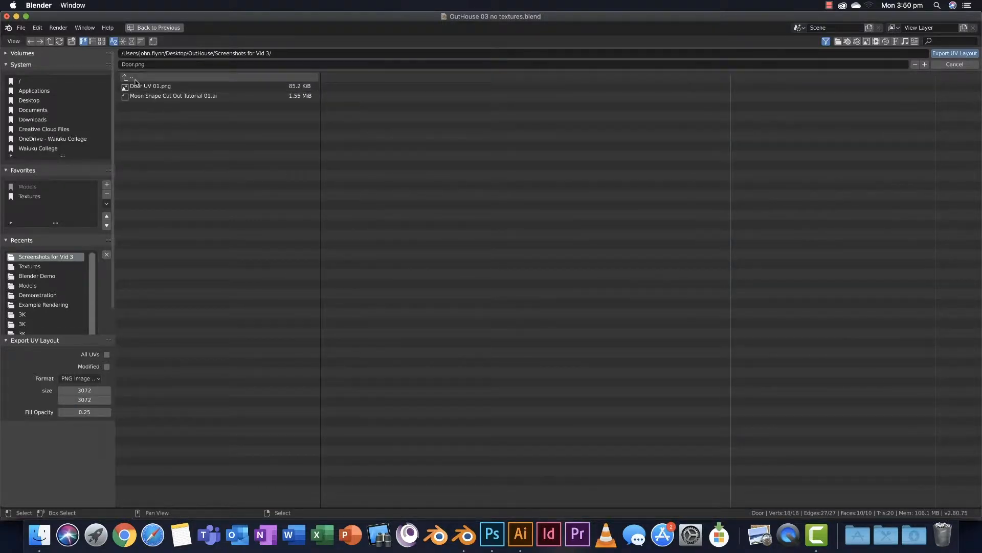
left_click(154, 86)
left_click(924, 64)
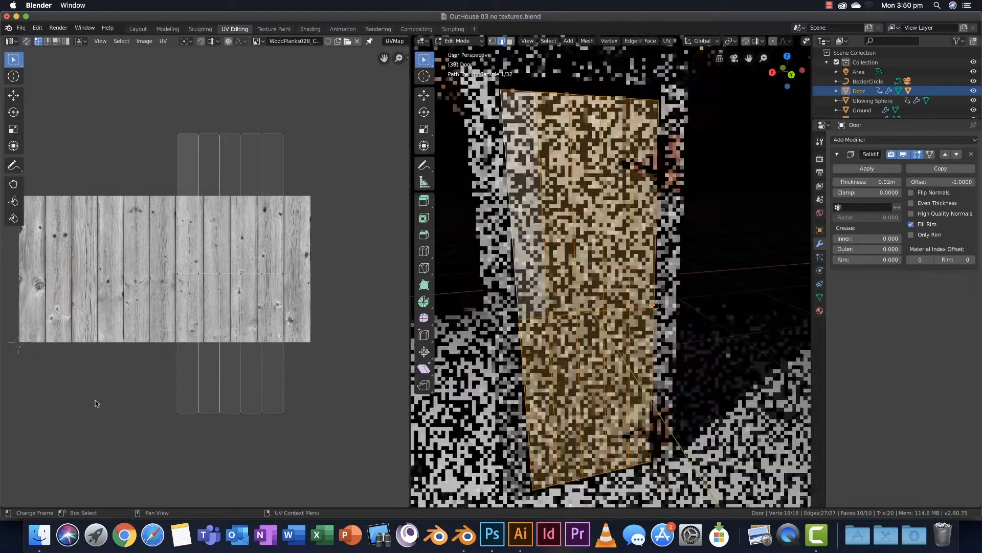
Switch to Photoshop and save the blank document as "Moon Transparency.psd" in OutHouse's "Screenshots for Vid 3" folder
left_click(492, 534)
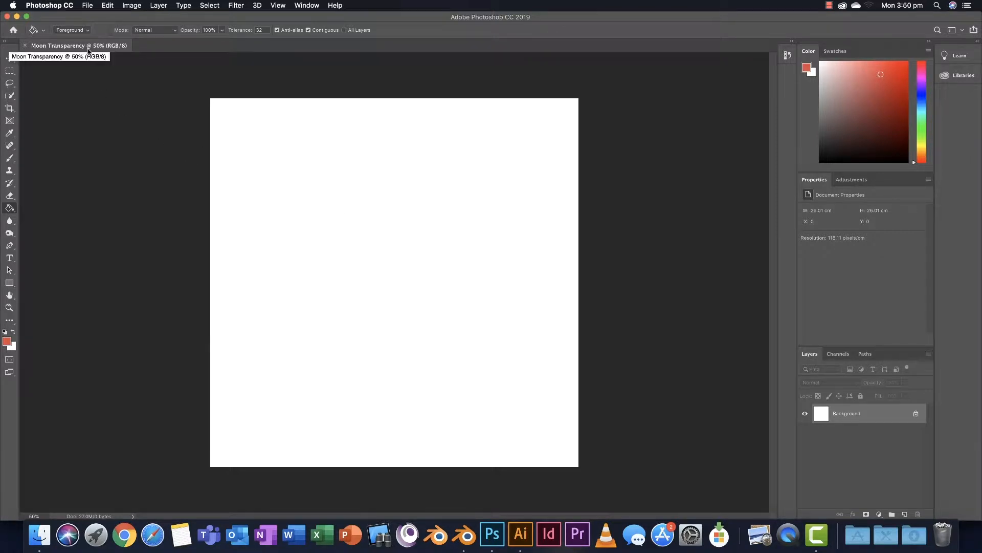
left_click(88, 5)
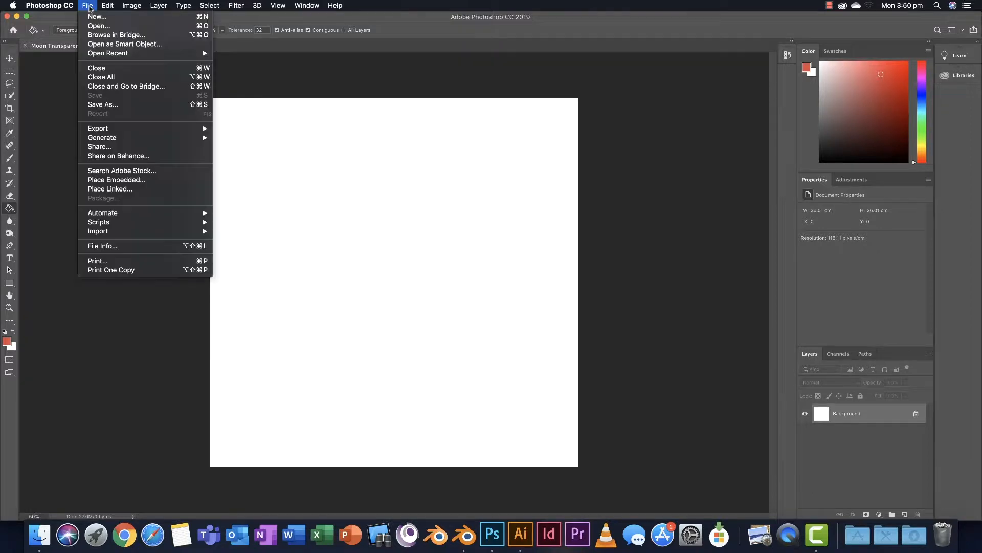
left_click(101, 105)
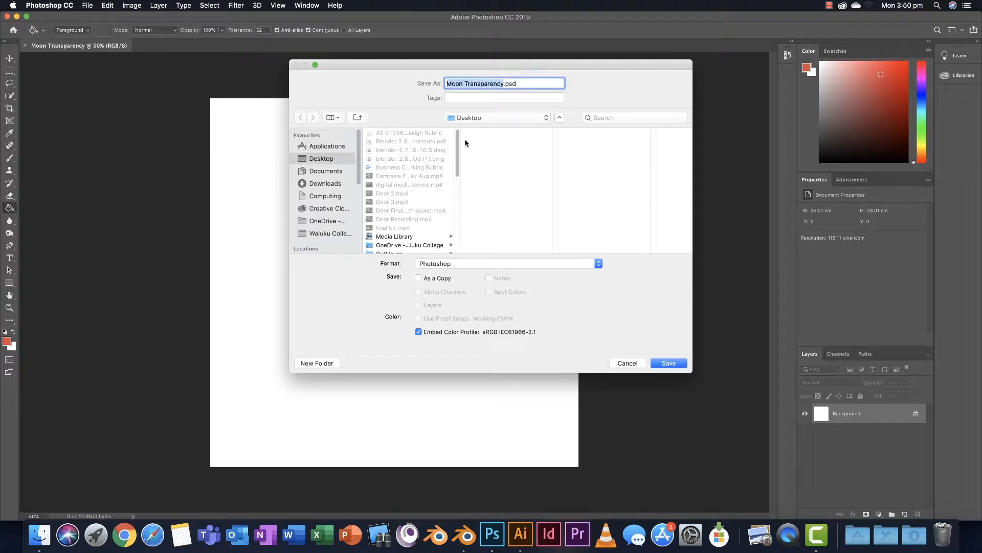
scroll(417, 204, "down", 3)
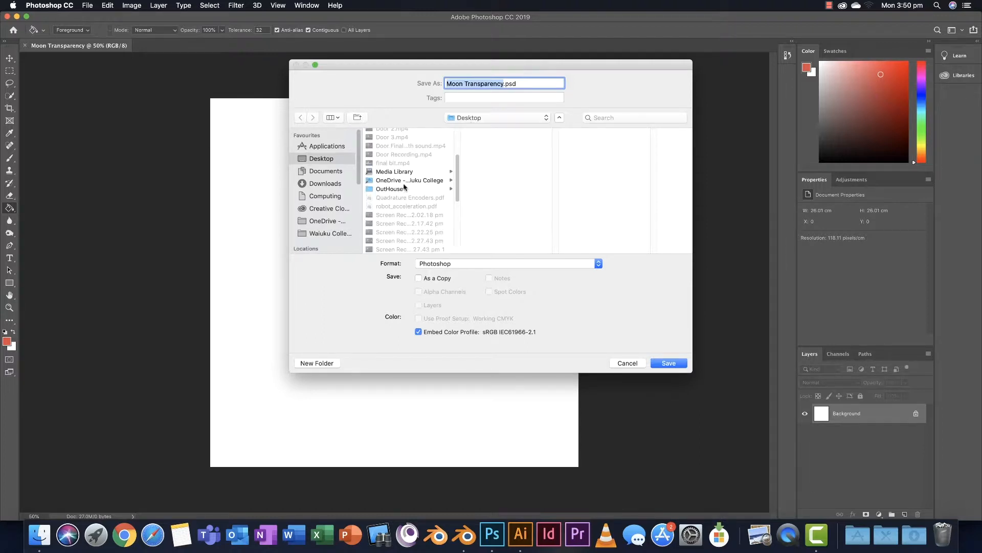
left_click(404, 184)
left_click(507, 223)
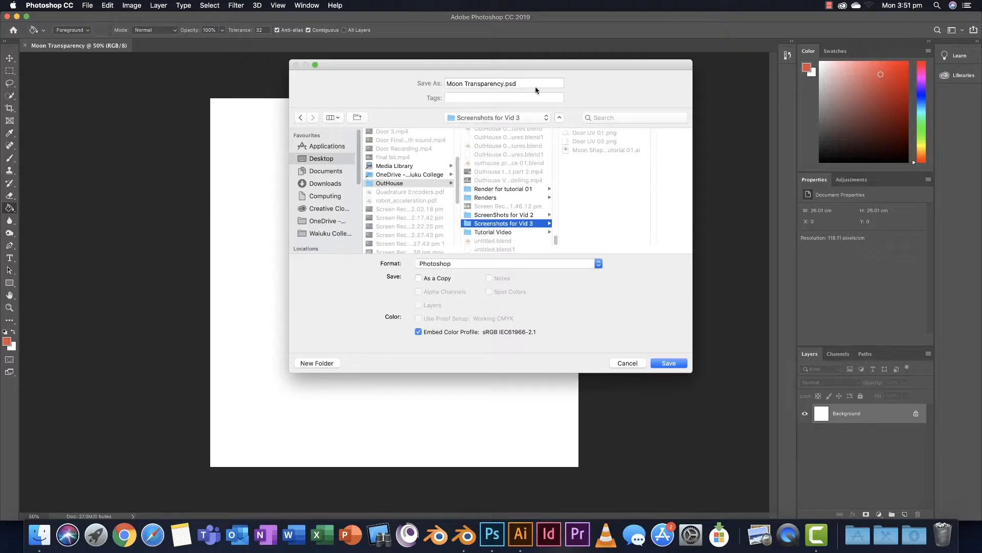
left_click(667, 363)
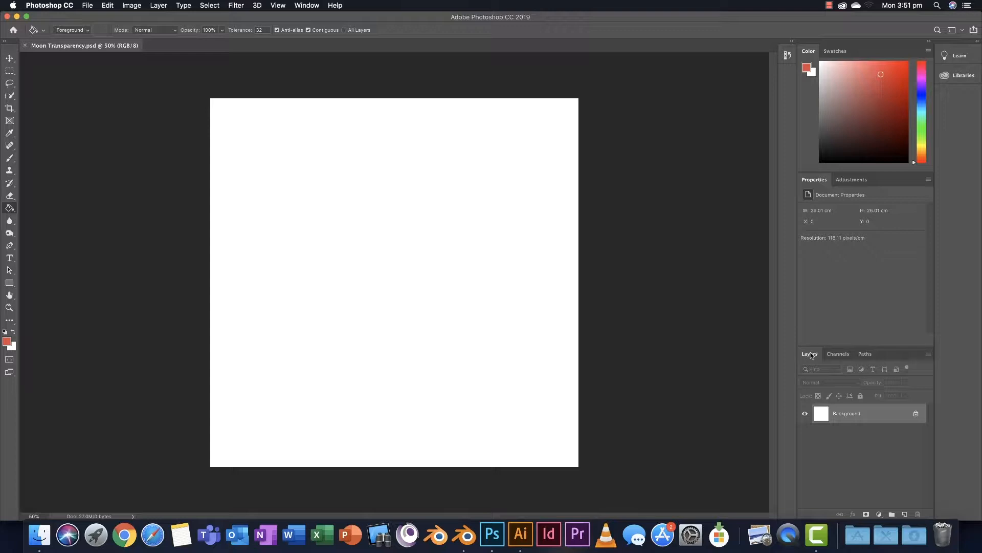
Make sure the layer list is shown and add a new empty layer above the Background
left_click(309, 7)
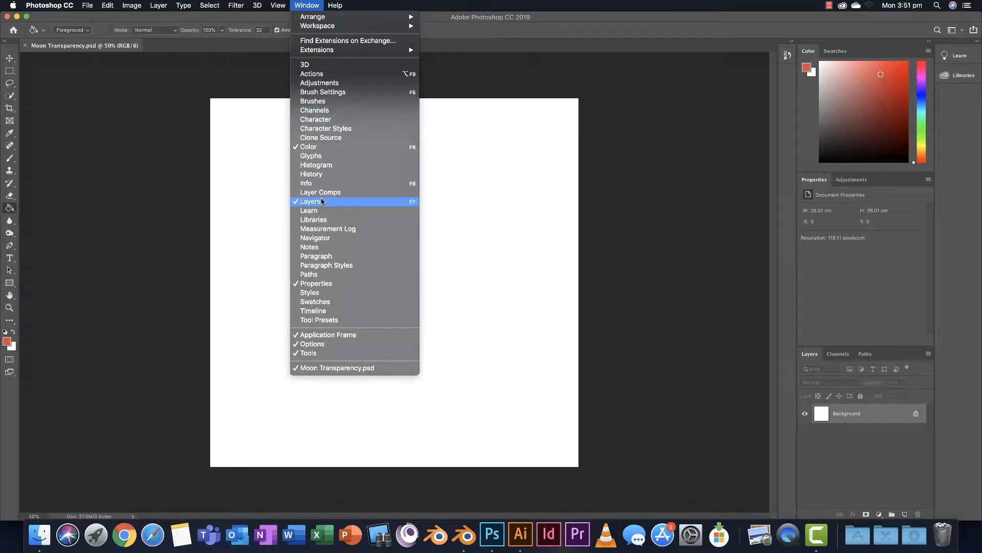
left_click(379, 202)
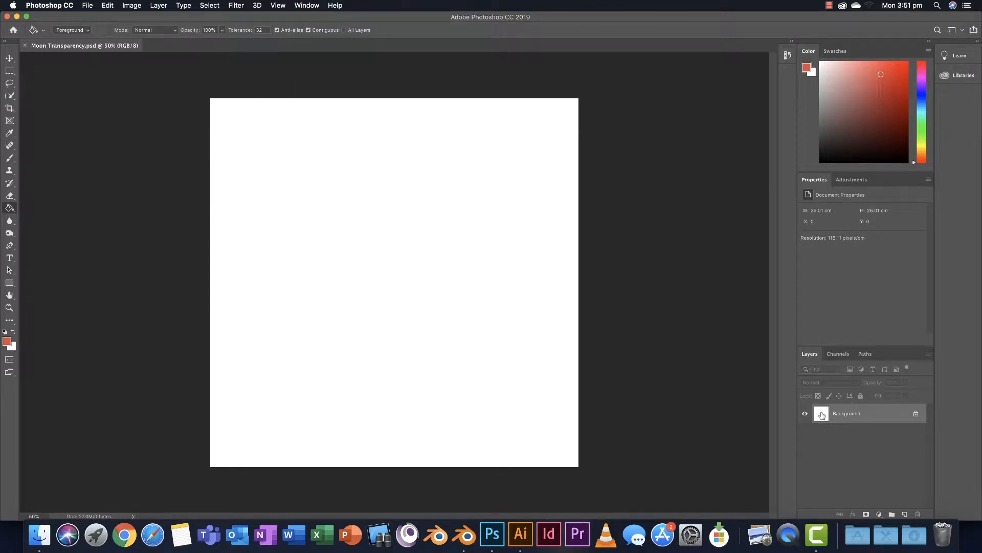
left_click(905, 514)
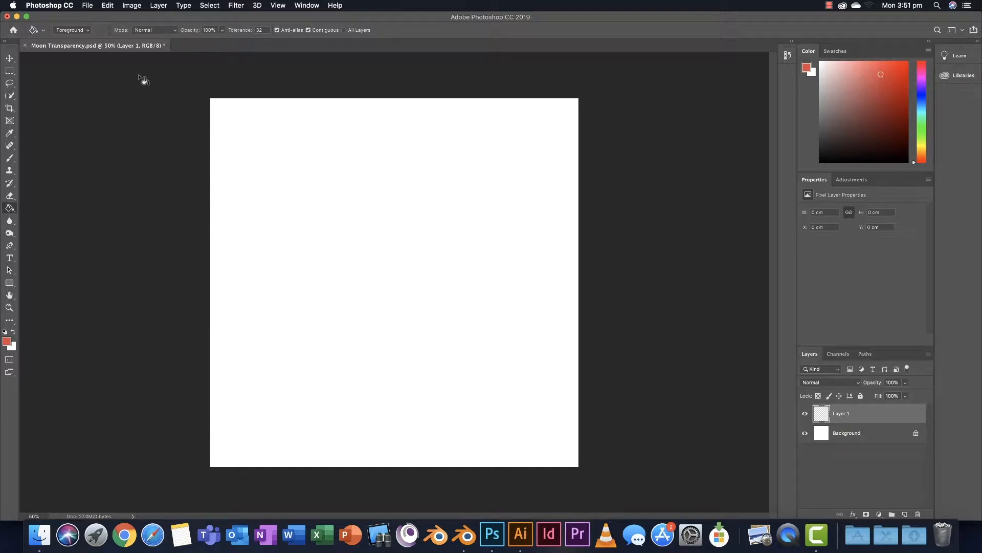
Place "Door UV 02.png" as a linked file filling the whole canvas and commit the placement
left_click(88, 6)
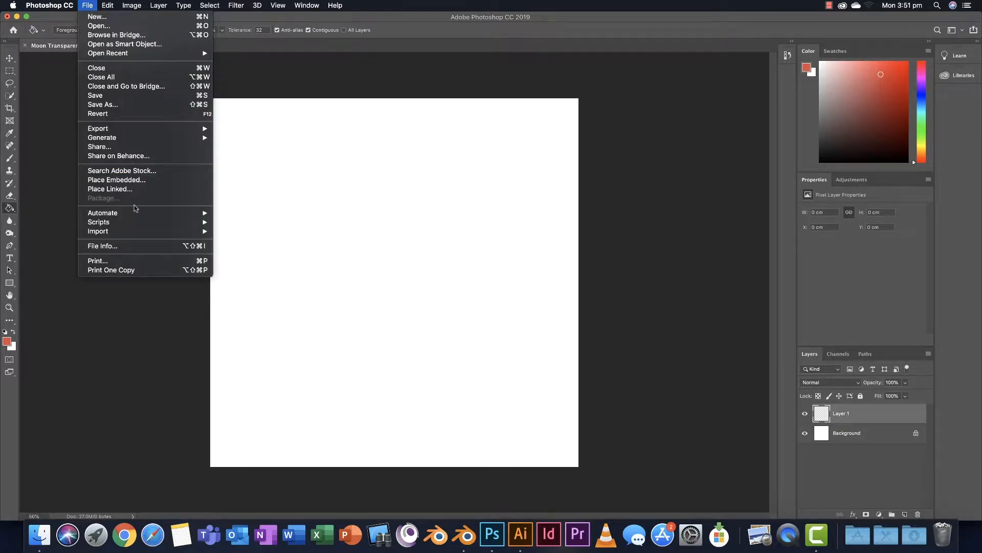
left_click(131, 188)
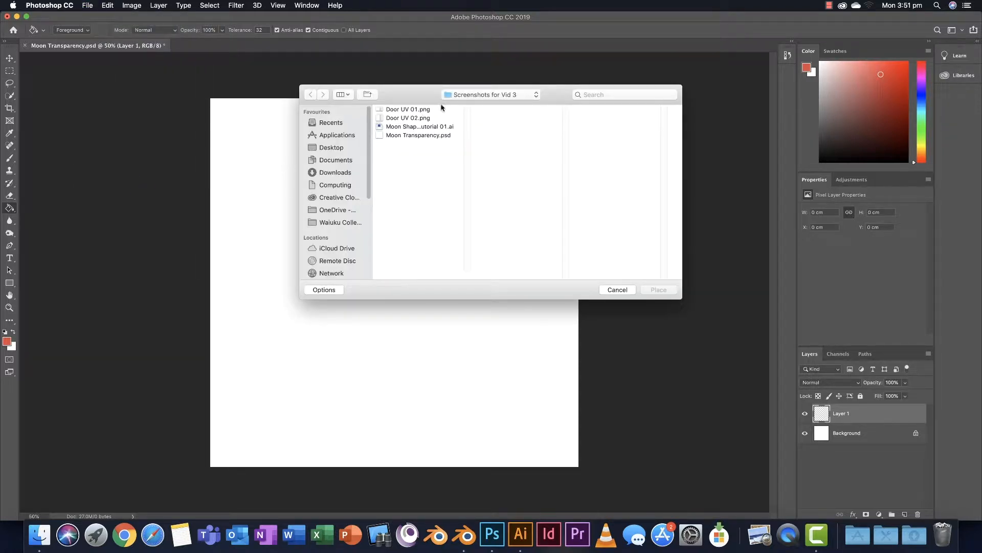
left_click(401, 118)
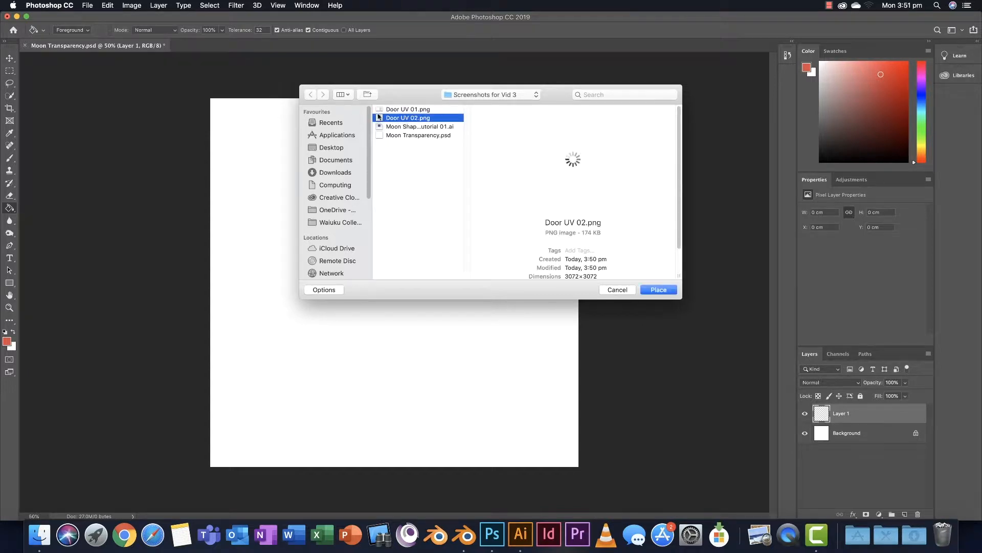
left_click(658, 291)
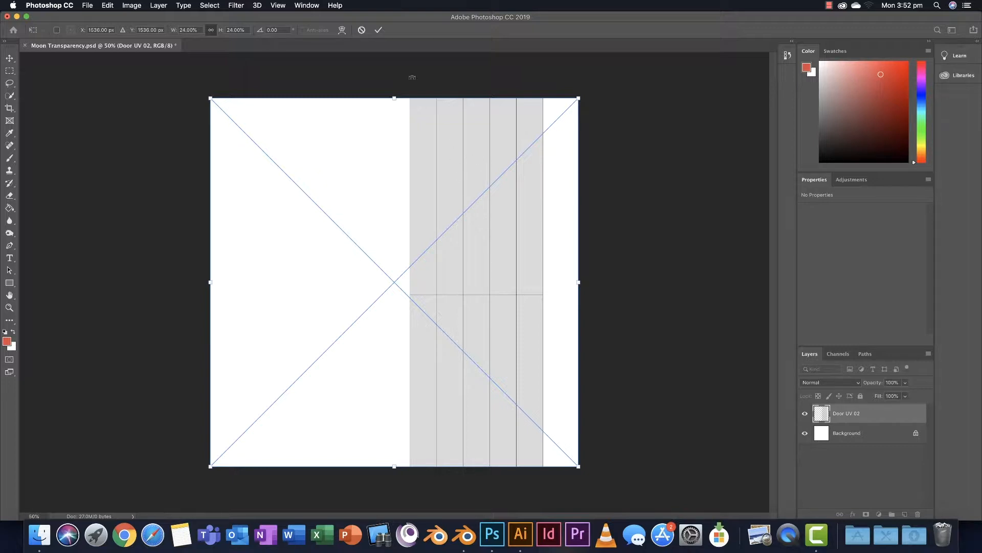
left_click(379, 31)
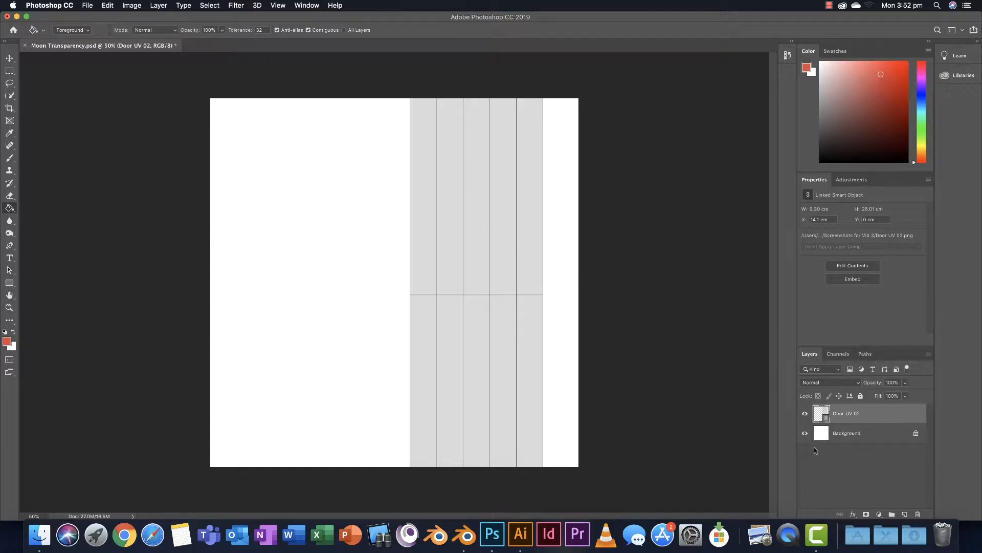
Place page 1 of "Moon Shape Cut Out Tutorial 01.ai" as a linked smart object, cropped to its bounding box
left_click(87, 5)
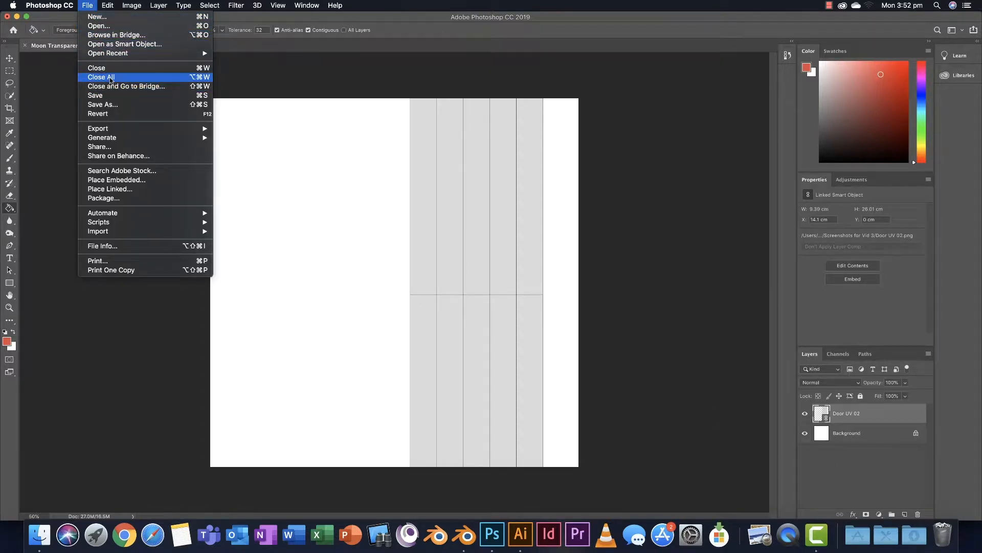
left_click(114, 191)
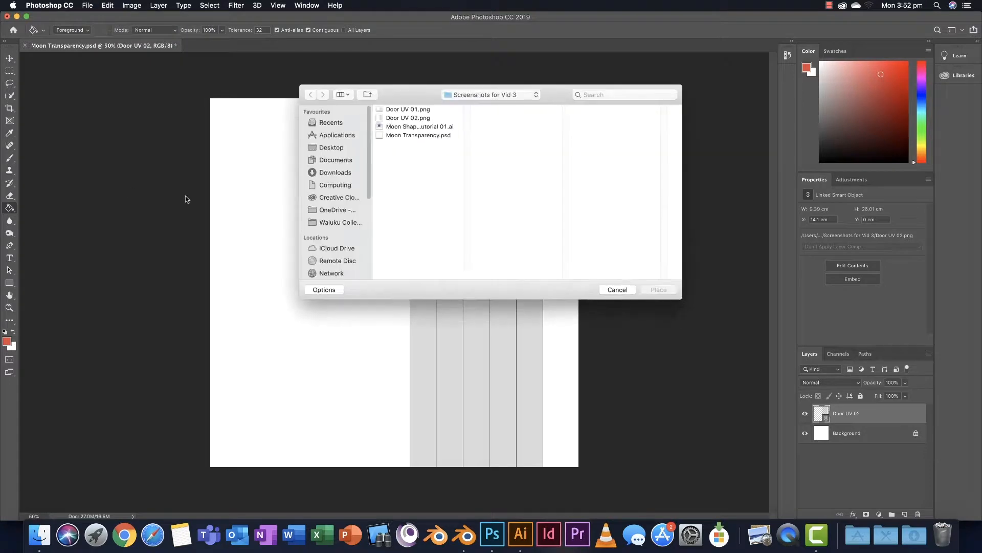
left_click(404, 128)
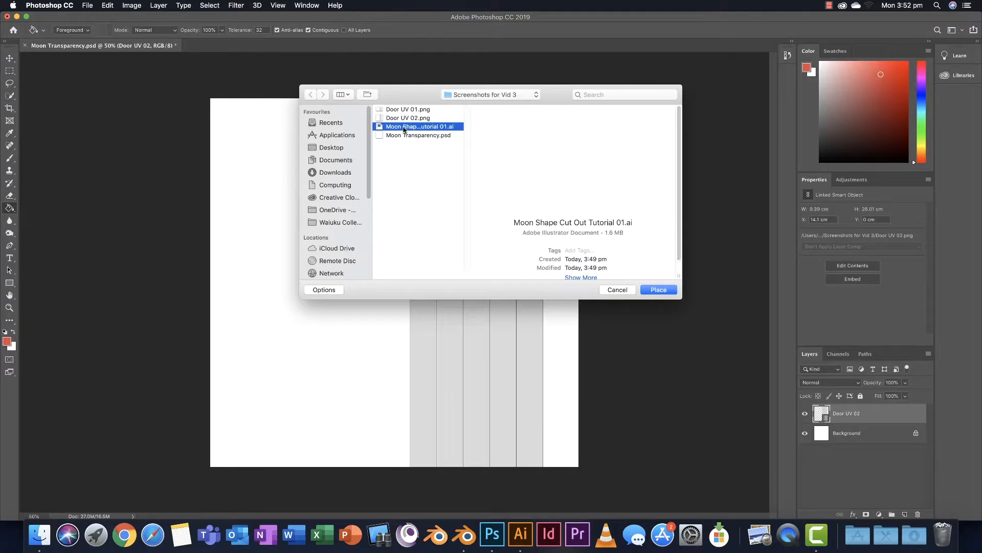
left_click(659, 290)
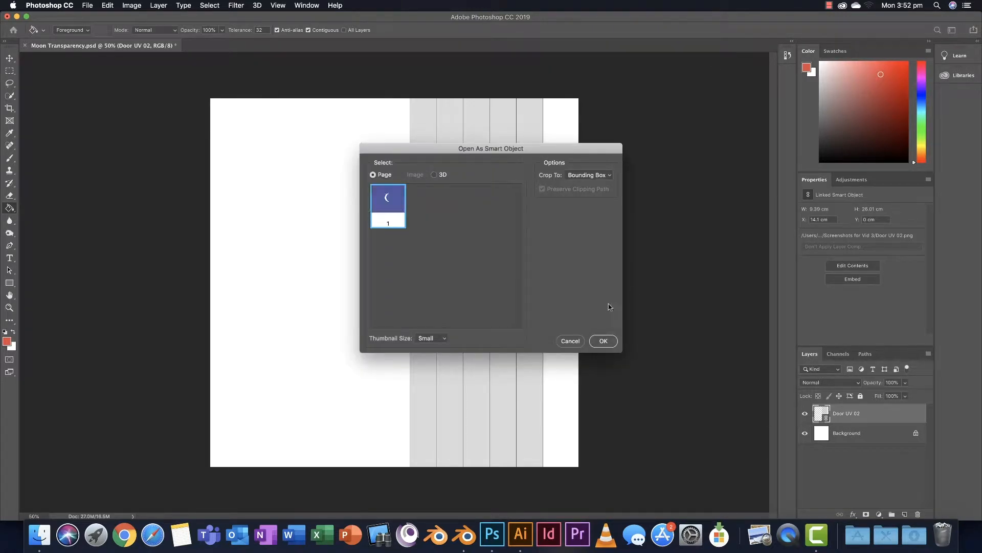
left_click(604, 341)
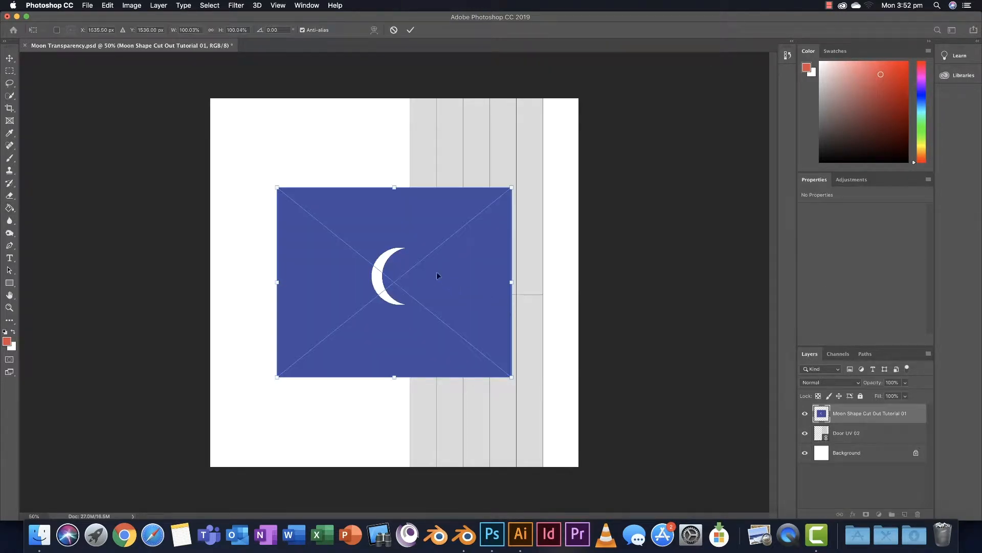
Move the moon cut-out over the upper half of the door layout, scale it to about 68%, and commit the placement
left_click_drag(427, 275, 518, 185)
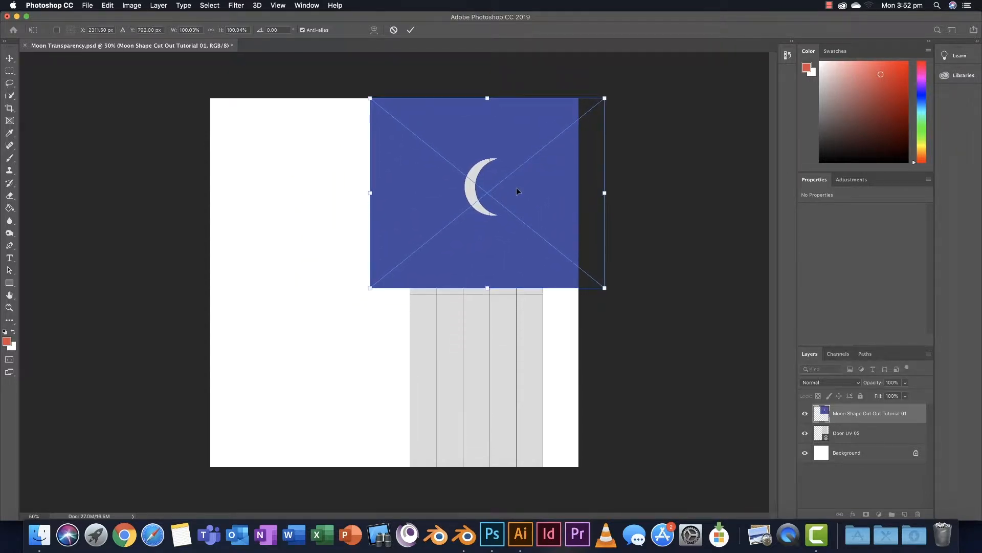
left_click_drag(605, 97, 511, 162)
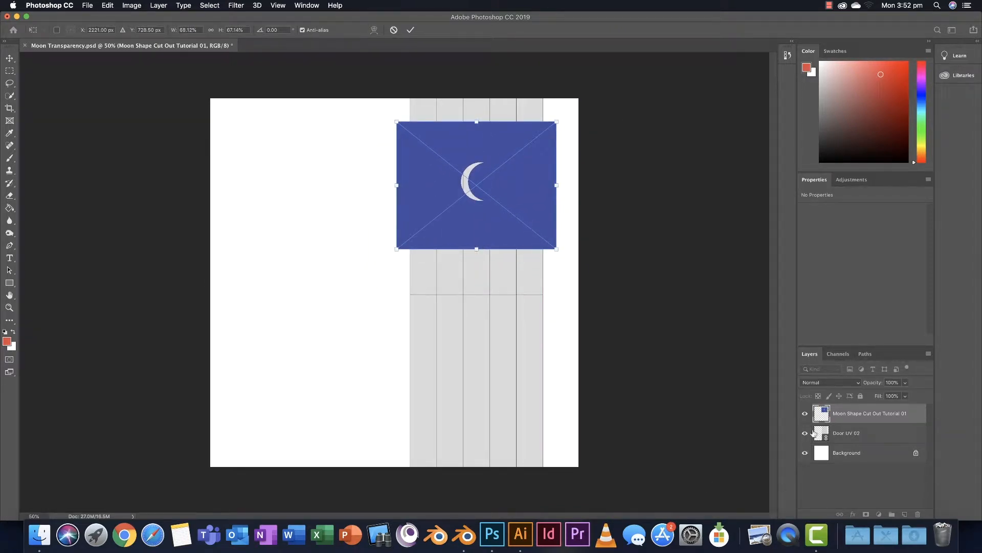
key("Return")
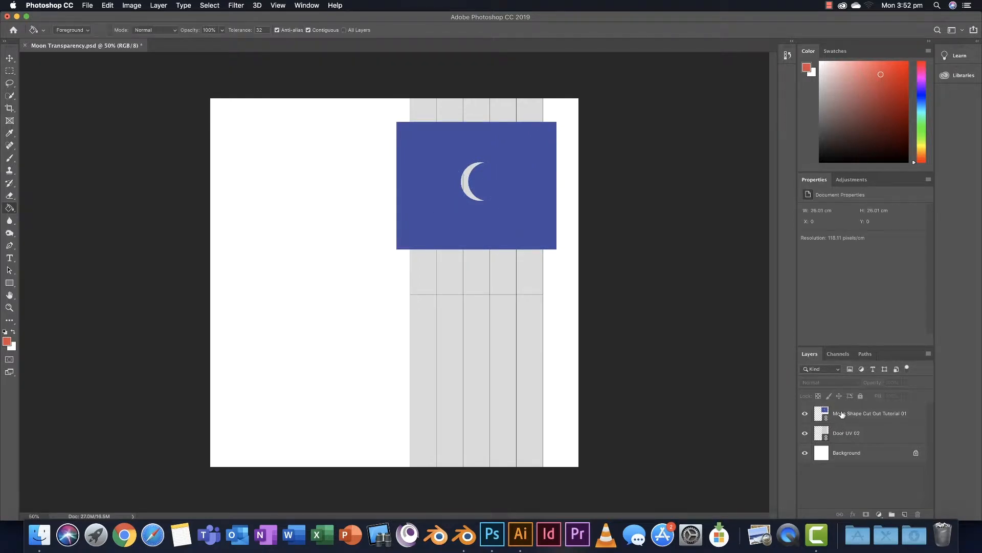
Move the moon cut-out layer below Door UV 02, then scale it to about 58% and reposition it over the door's upper part
left_click_drag(845, 412, 846, 438)
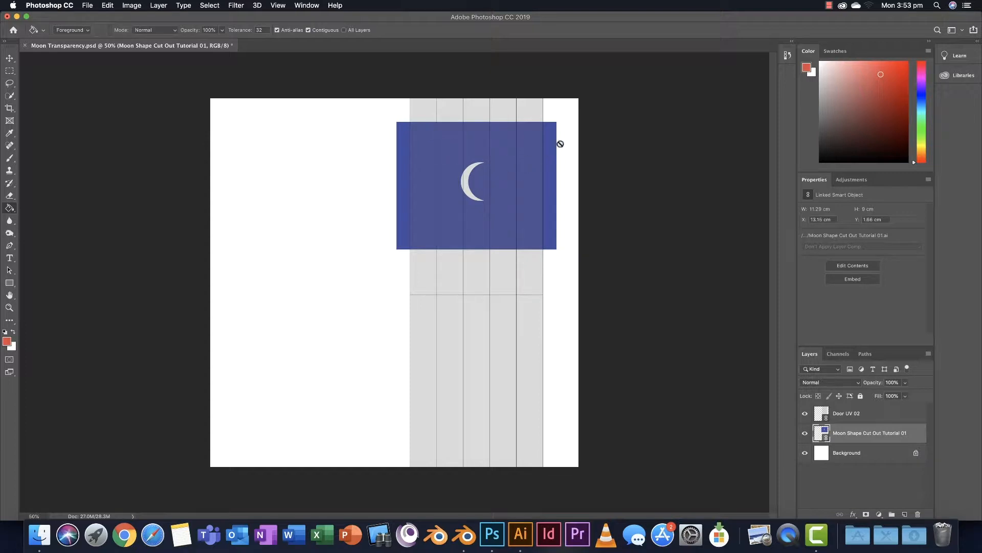
left_click(9, 58)
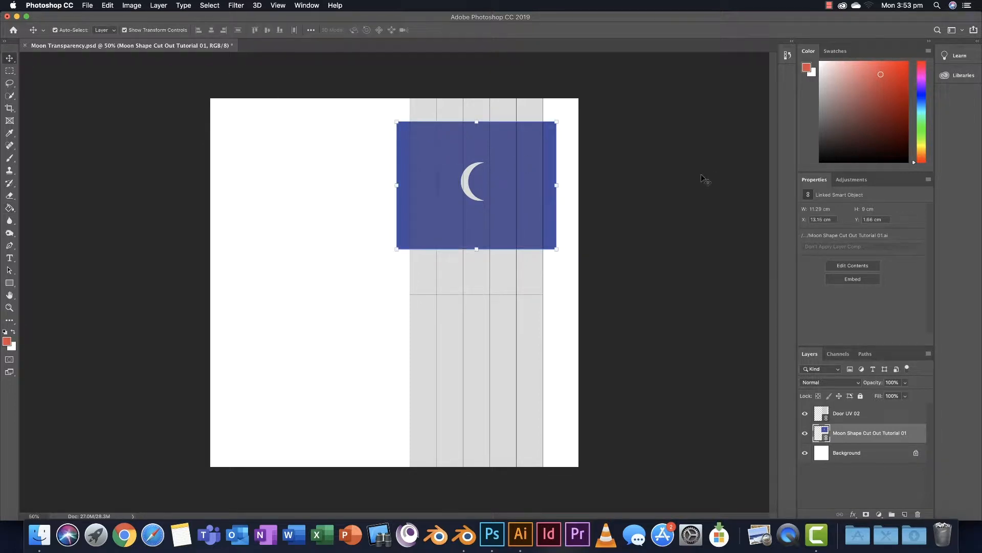
left_click_drag(556, 121, 533, 144)
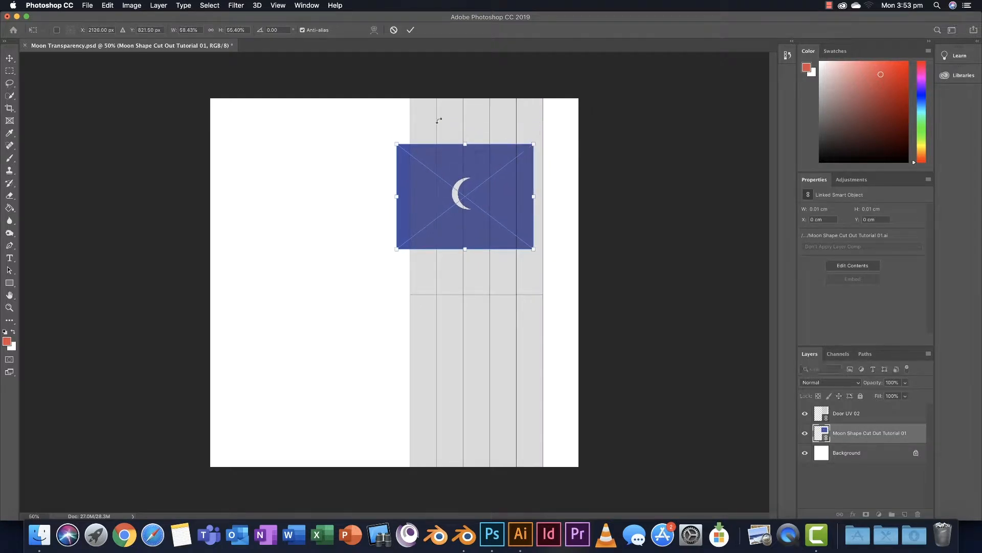
left_click_drag(492, 188, 505, 150)
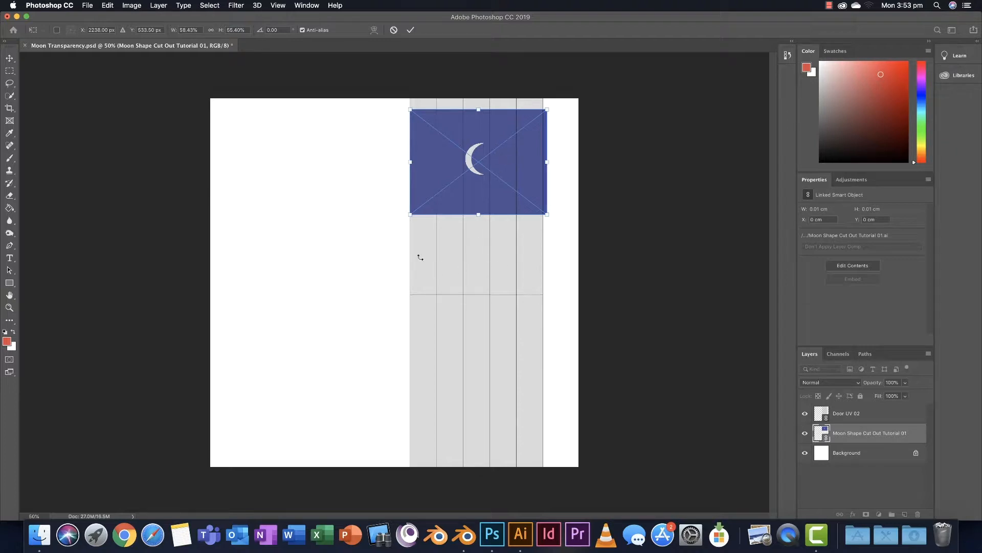
left_click_drag(502, 165, 505, 165)
left_click(10, 295)
left_click(9, 308)
left_click_drag(505, 205, 555, 183)
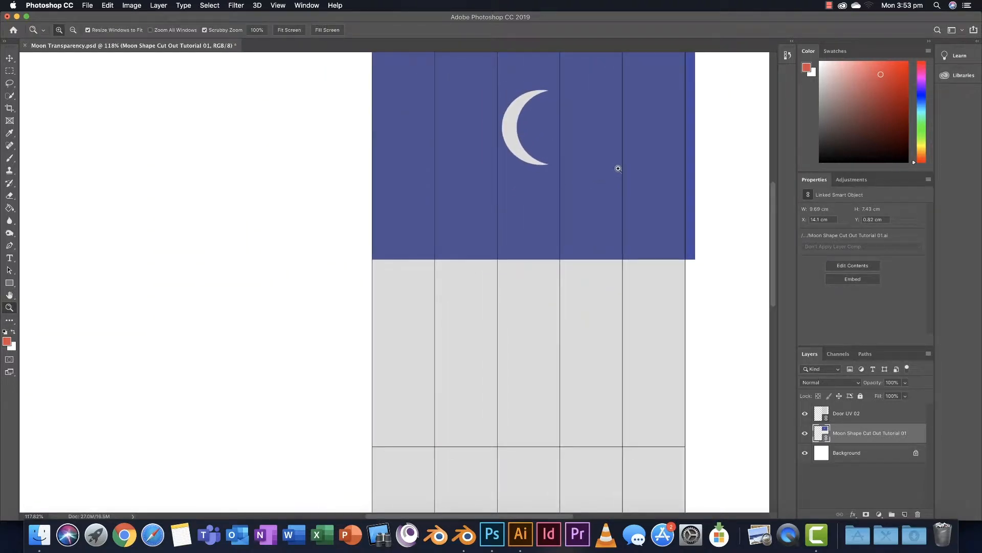
key("h")
left_click_drag(561, 234, 513, 313)
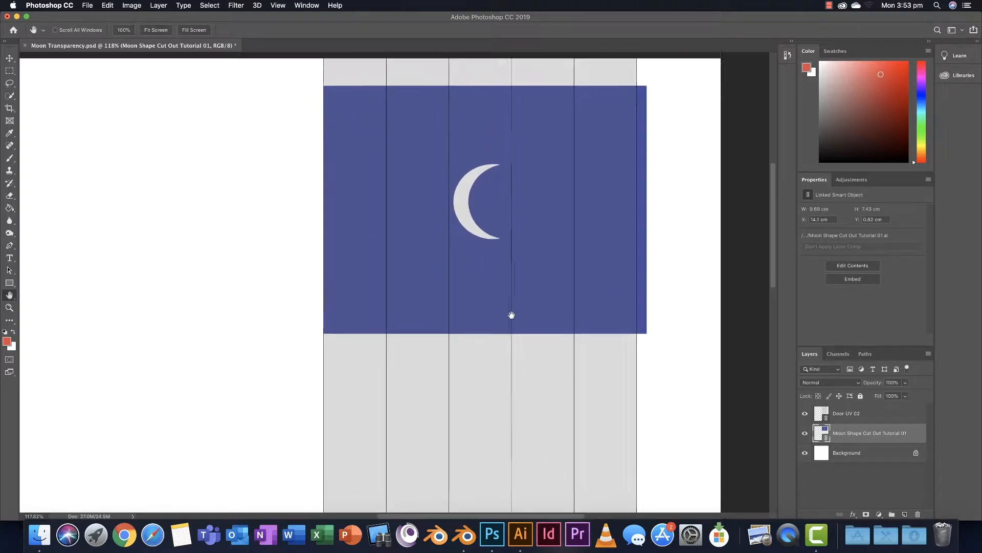
left_click(10, 57)
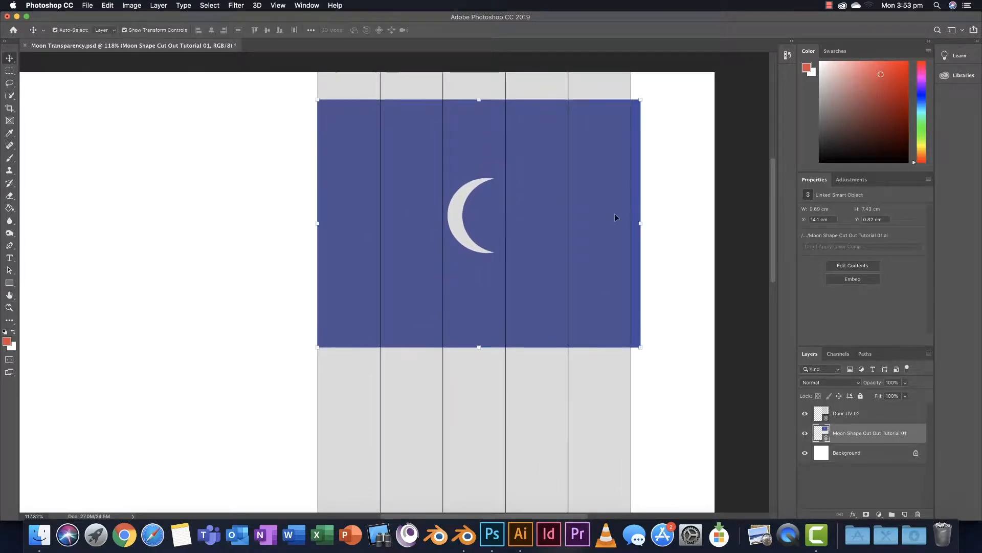
left_click_drag(499, 222, 507, 240)
left_click(835, 435)
left_click(521, 237)
left_click(845, 434)
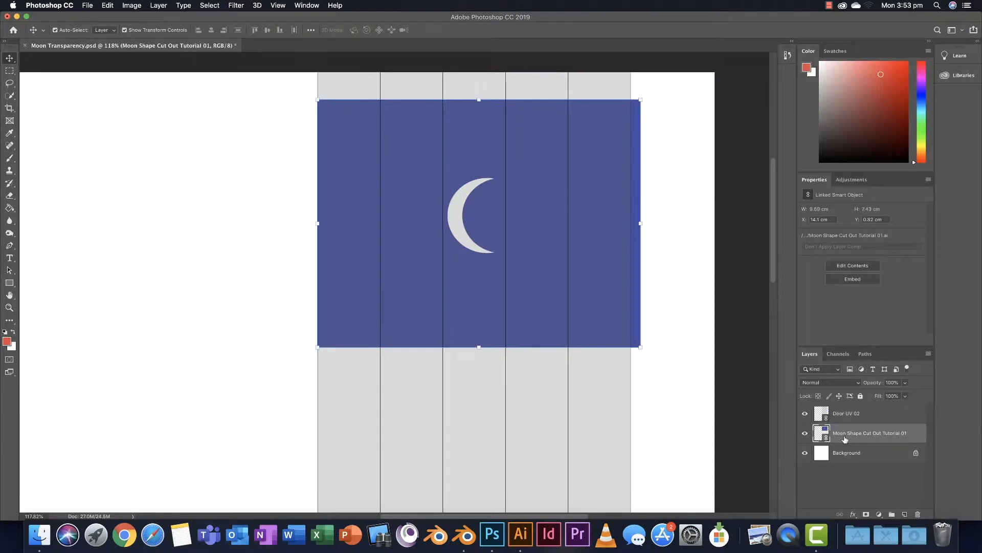
left_click(594, 279)
key("super+t")
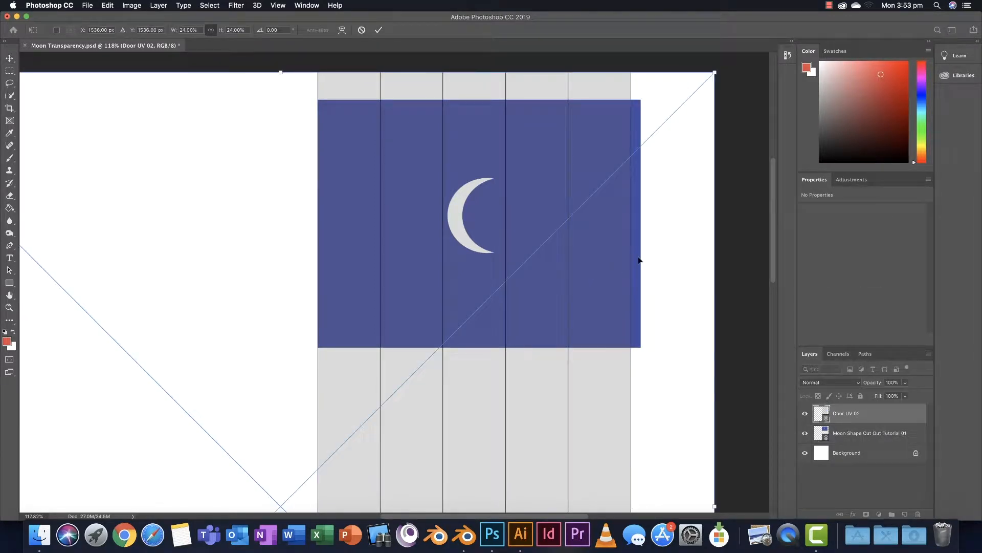
left_click(829, 435)
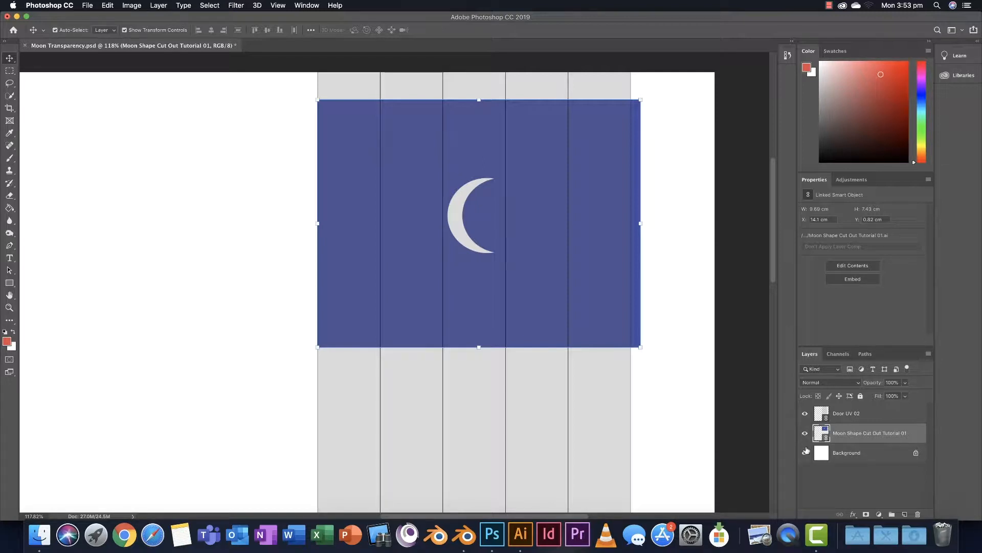
Delete the Background layer and hide the Door UV 02 layer
left_click(821, 455)
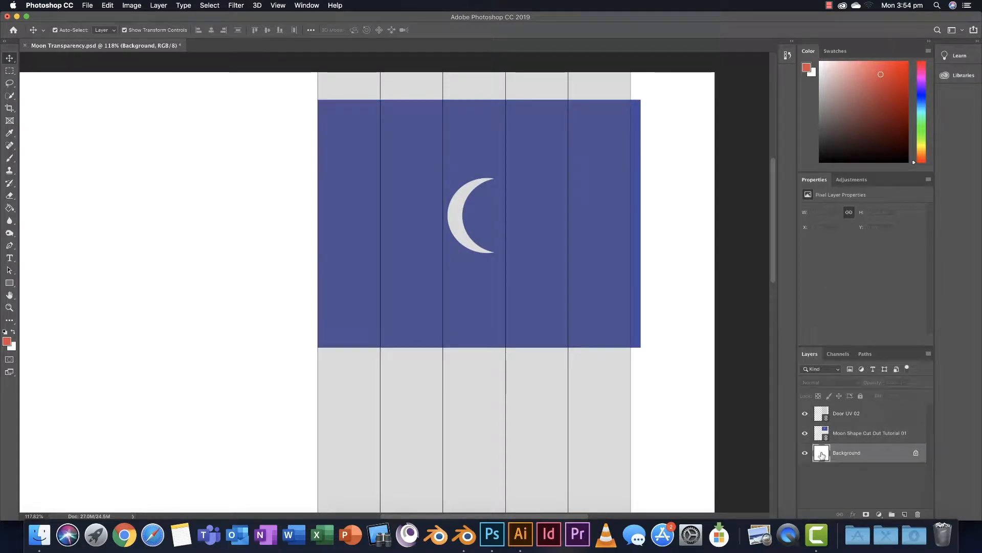
left_click_drag(822, 456, 916, 512)
left_click_drag(917, 513, 918, 514)
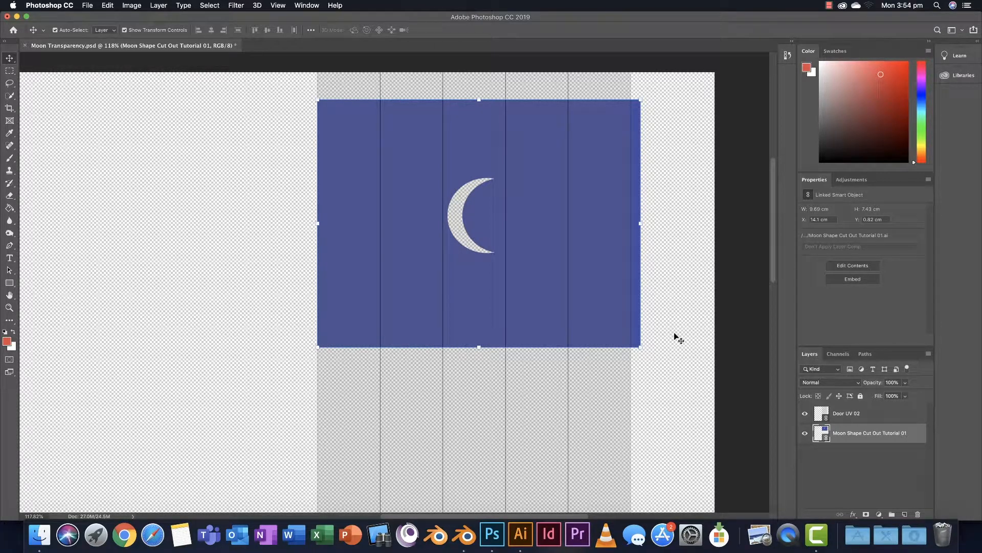
left_click(805, 415)
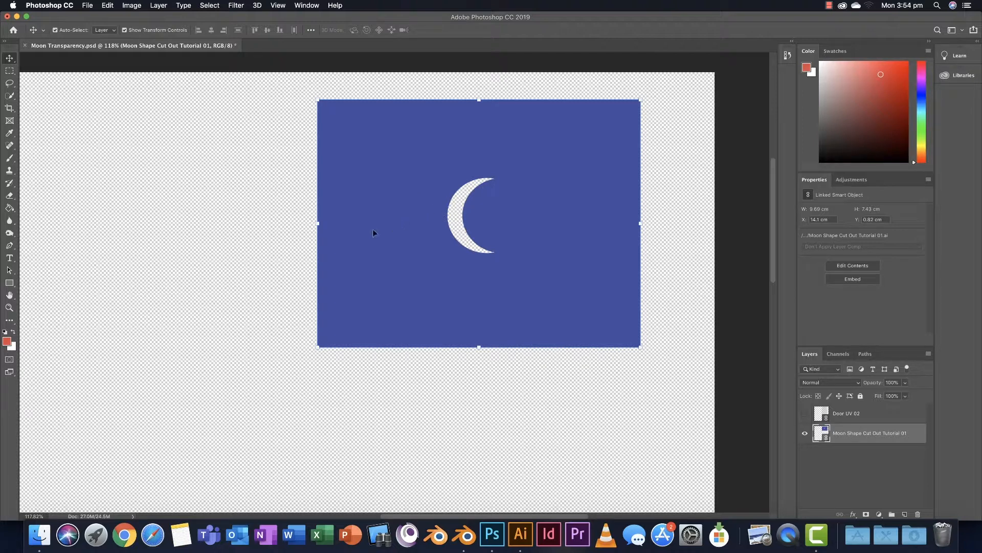
Sample the moon cut-out's blue as the foreground colour and switch to the Paint Bucket tool
key("i")
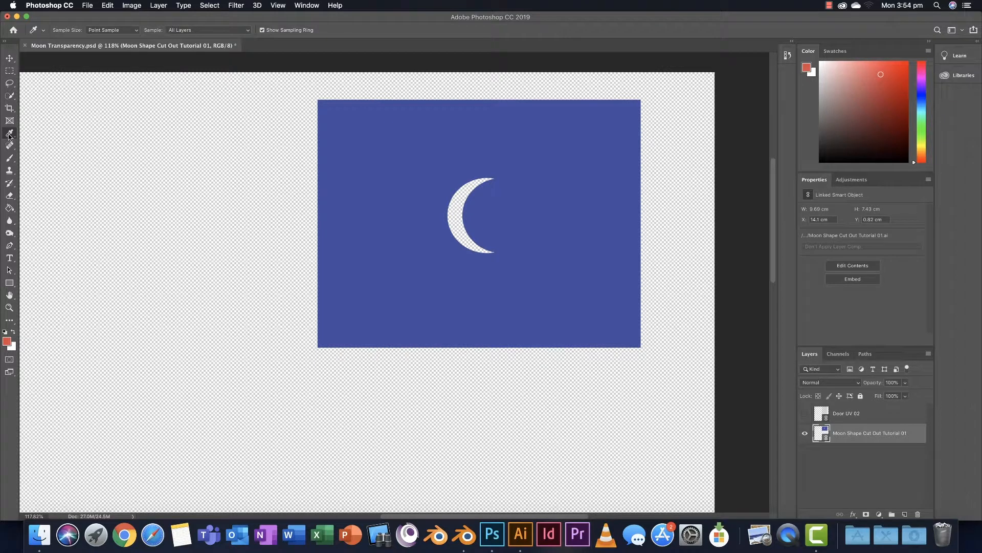
left_click(339, 157)
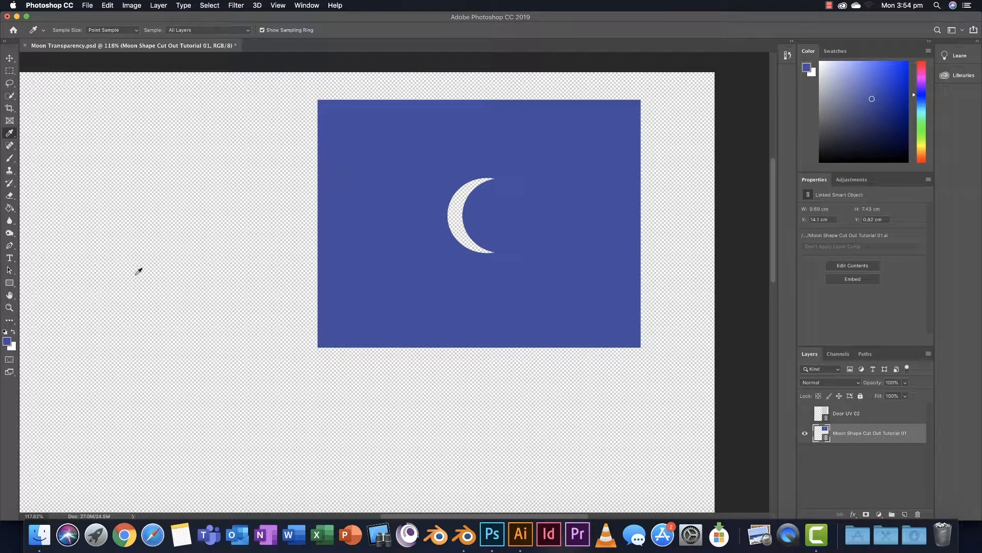
left_click(9, 208)
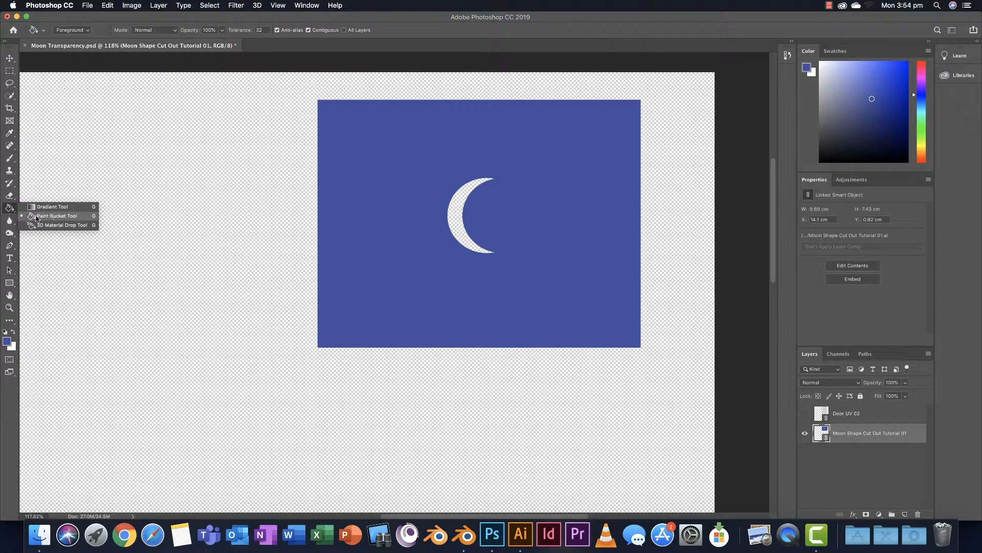
left_click(33, 207)
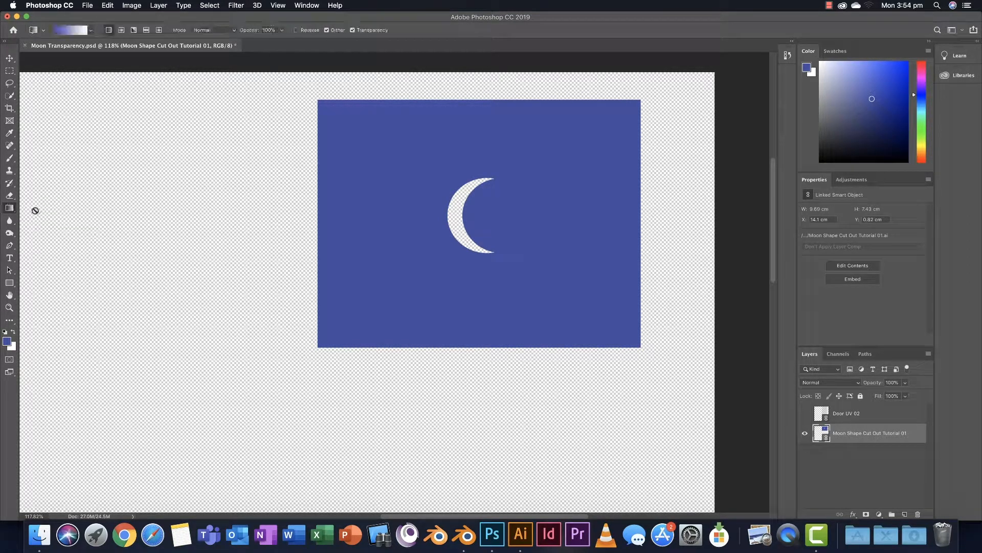
left_click(9, 207)
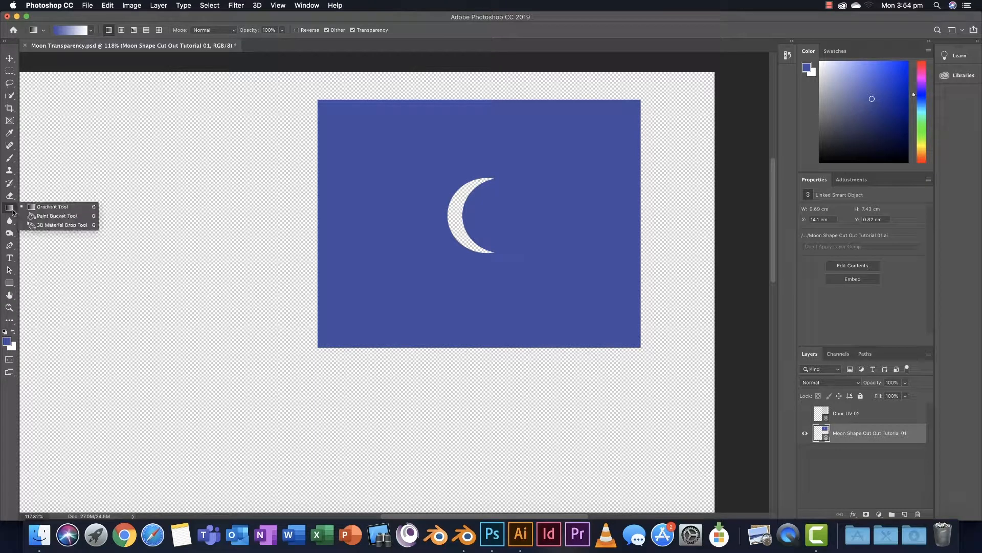
left_click(61, 217)
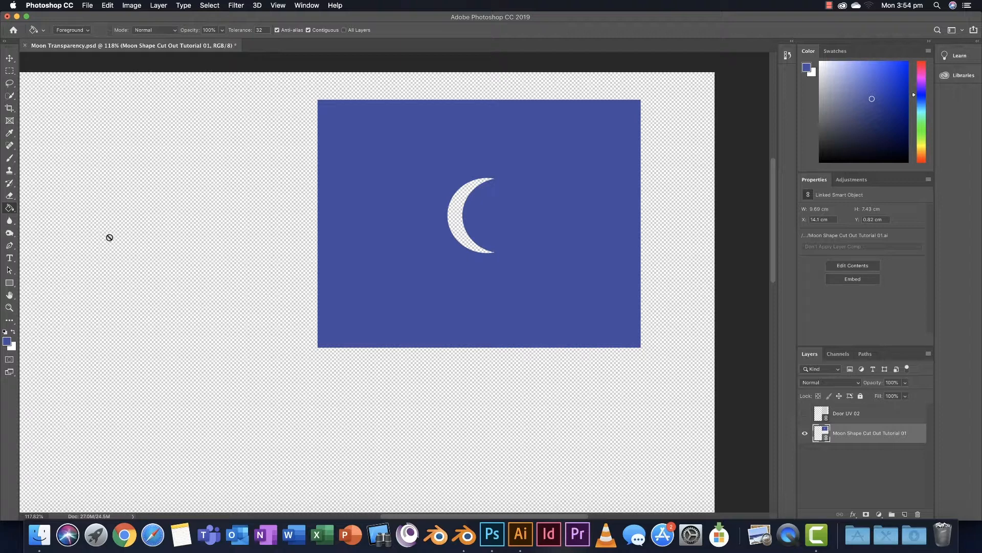
Rasterize the moon smart object and fill the transparent area around its rectangle with the sampled blue
left_click(187, 219)
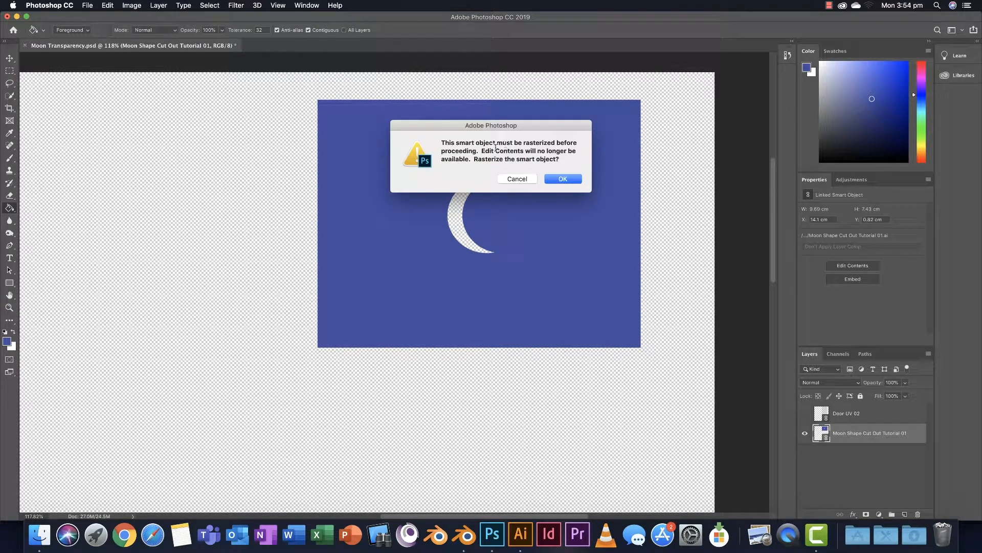
left_click(566, 182)
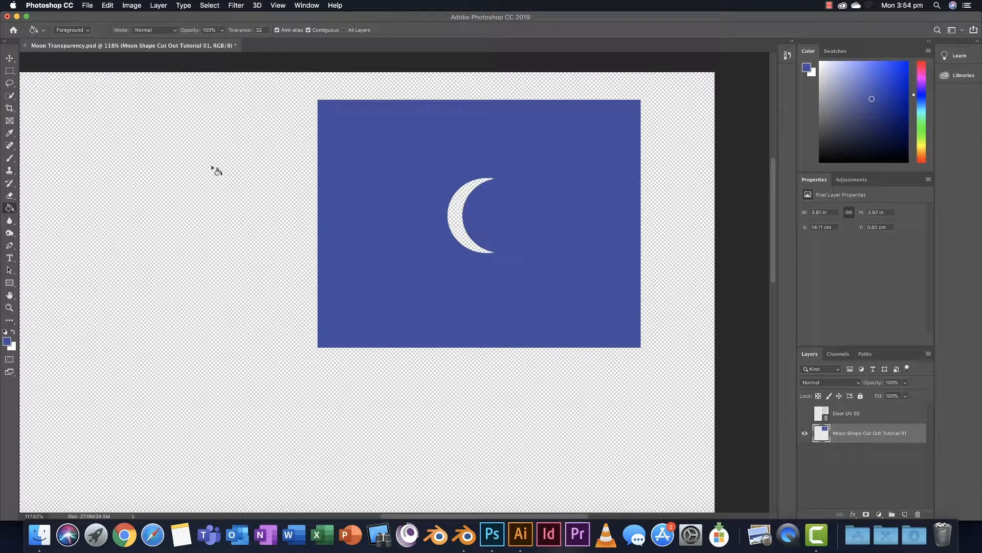
left_click(228, 208)
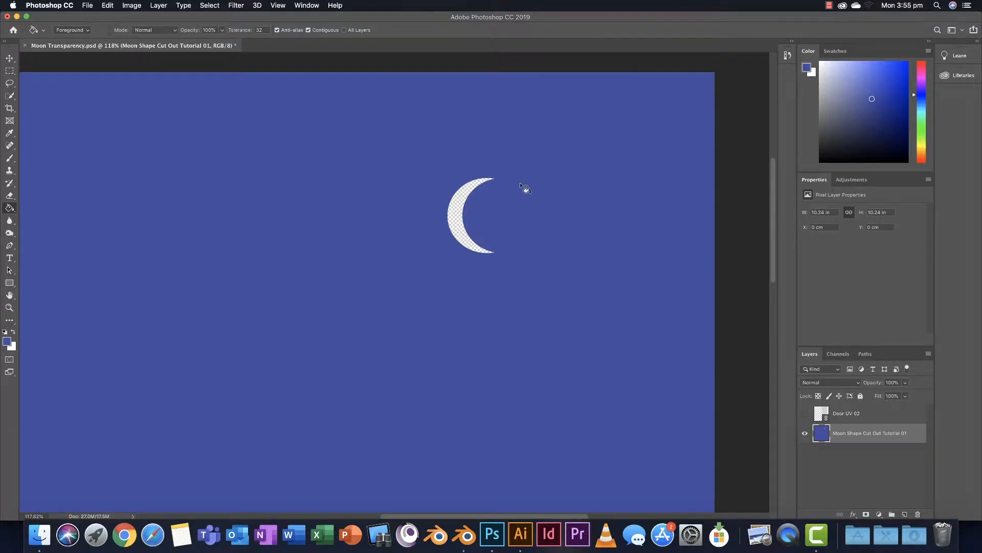
scroll(468, 195, "down", 1)
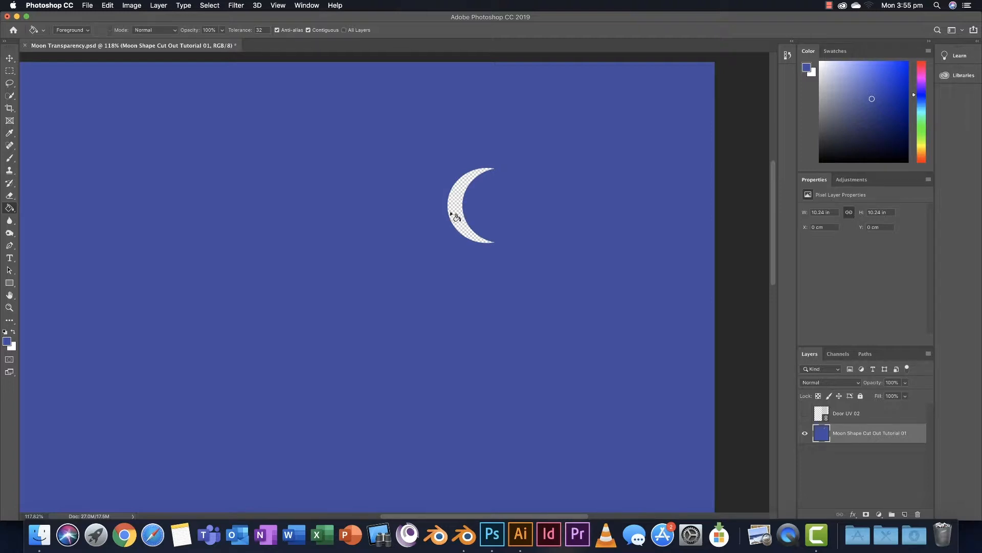
Save a PNG copy in Screenshots for Vid 3, appending 02 to the name Moon Transparency and using the large file size option
left_click(87, 6)
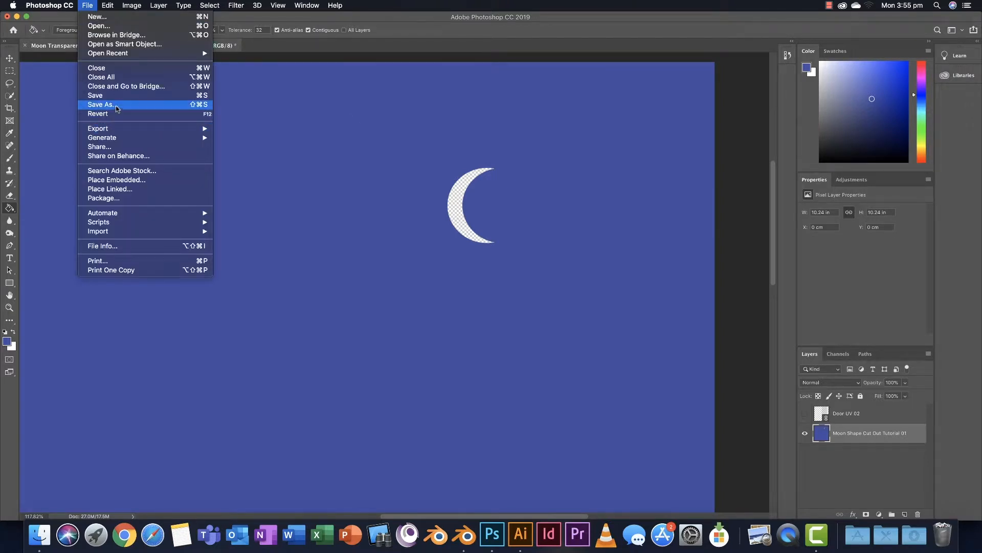
left_click(99, 104)
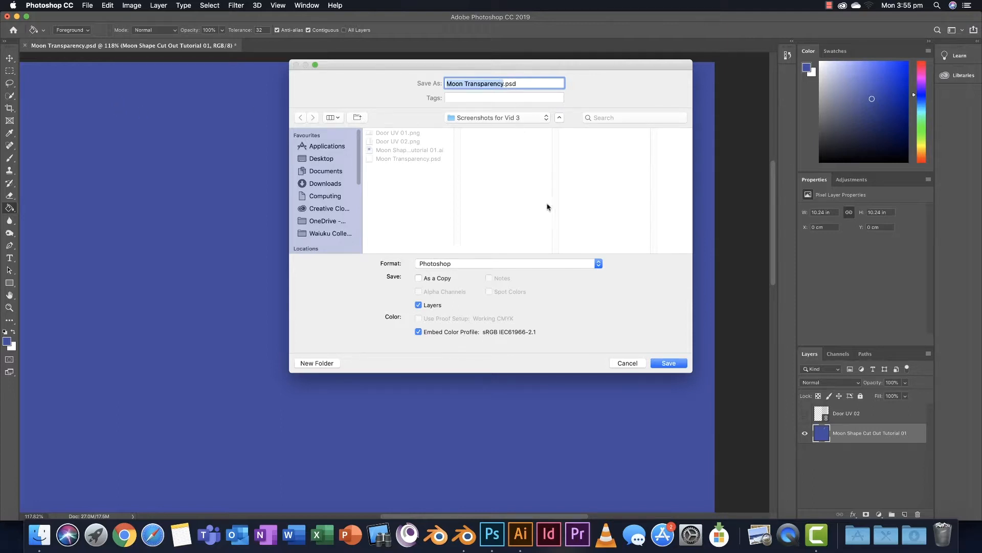
left_click(596, 265)
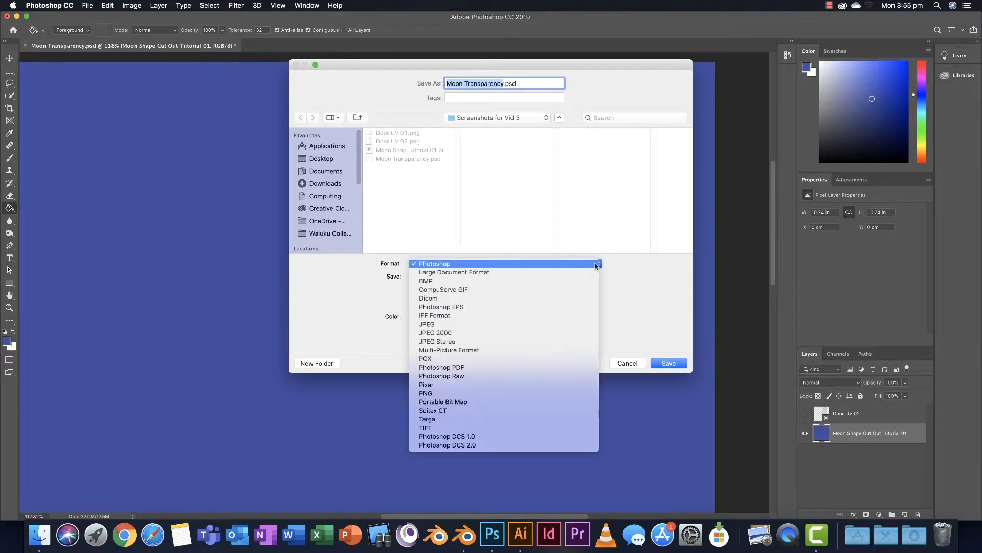
left_click(530, 393)
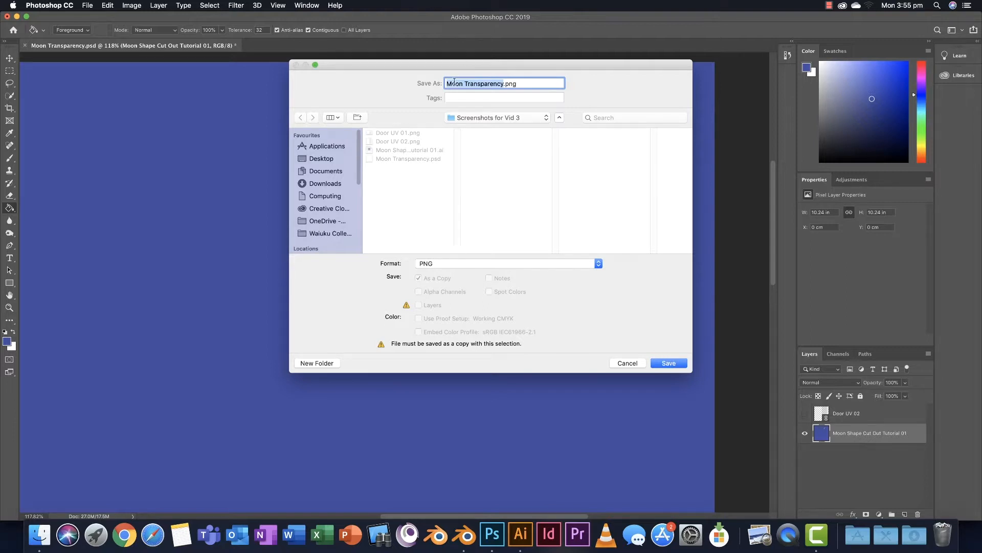
left_click(503, 84)
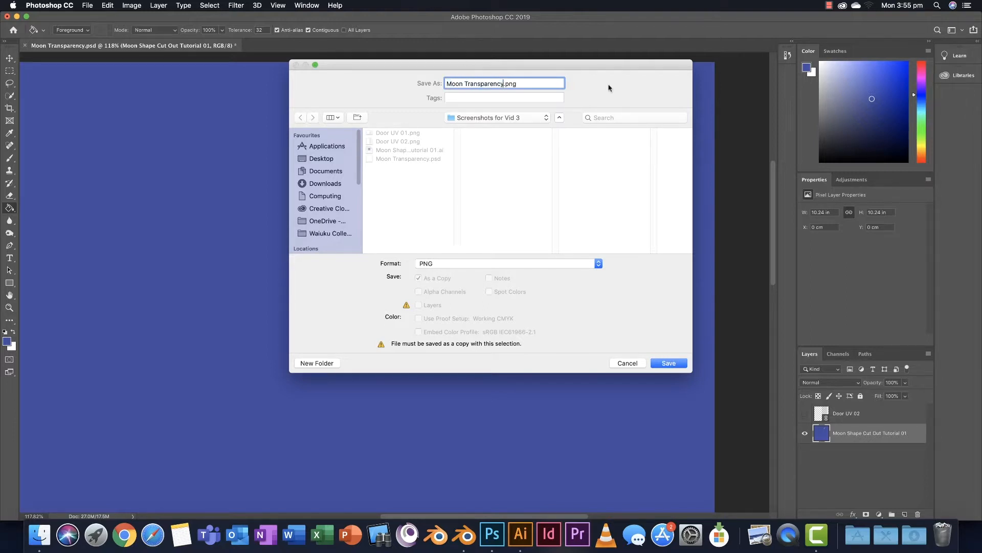
type("02")
left_click(678, 363)
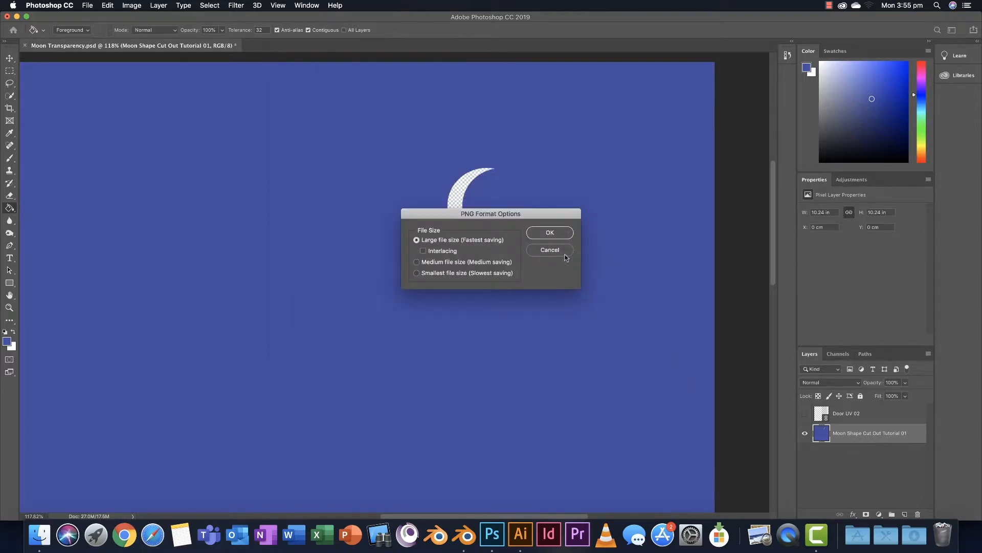
left_click(551, 232)
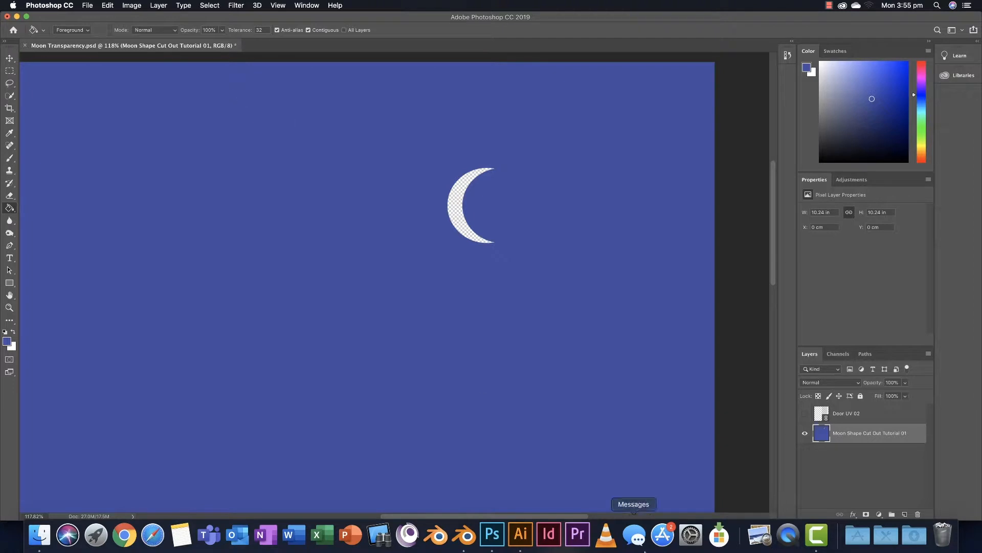
Switch to Blender, bring up the Shading workspace for the door, and enlarge the shader node editor
left_click(468, 541)
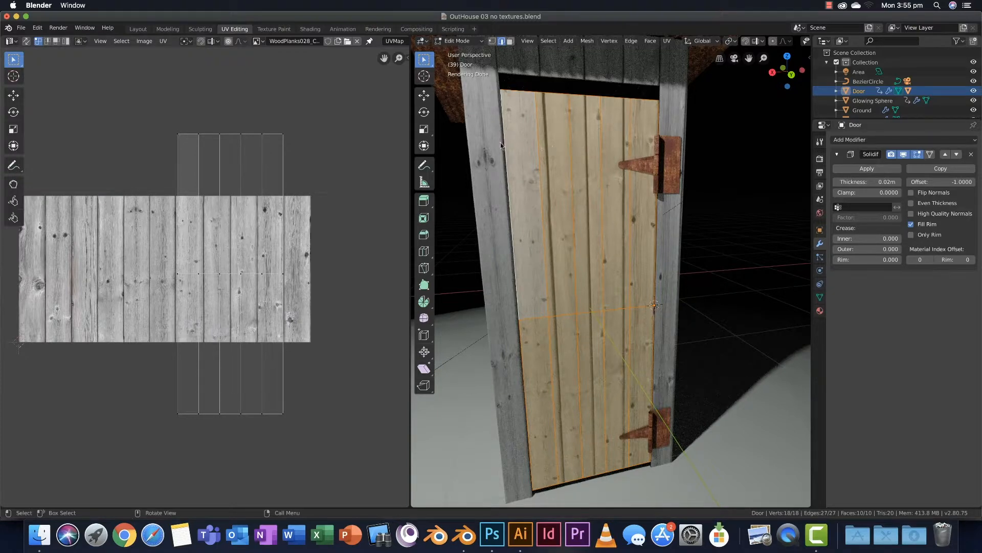
left_click(310, 29)
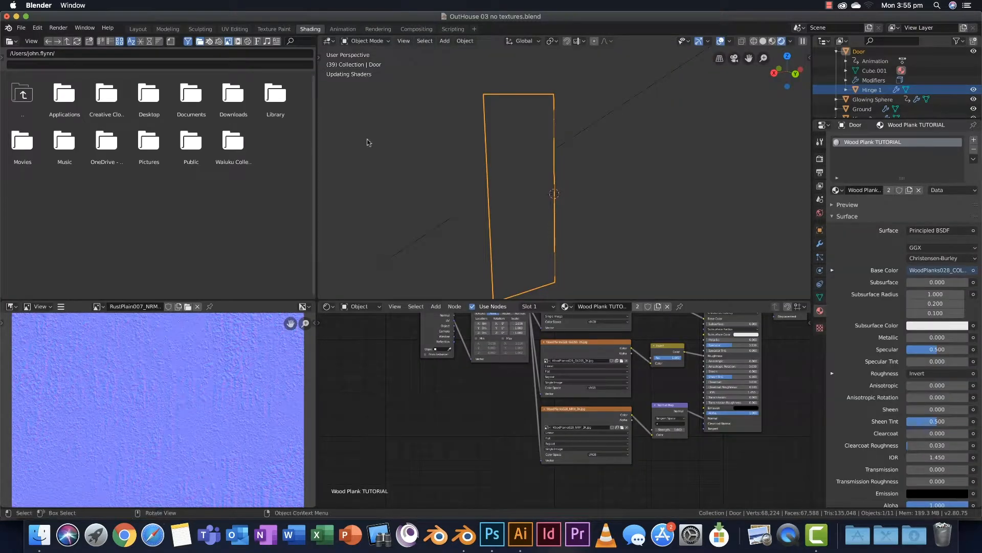
scroll(607, 439, "down", 6)
middle_click_drag(609, 385, 541, 436)
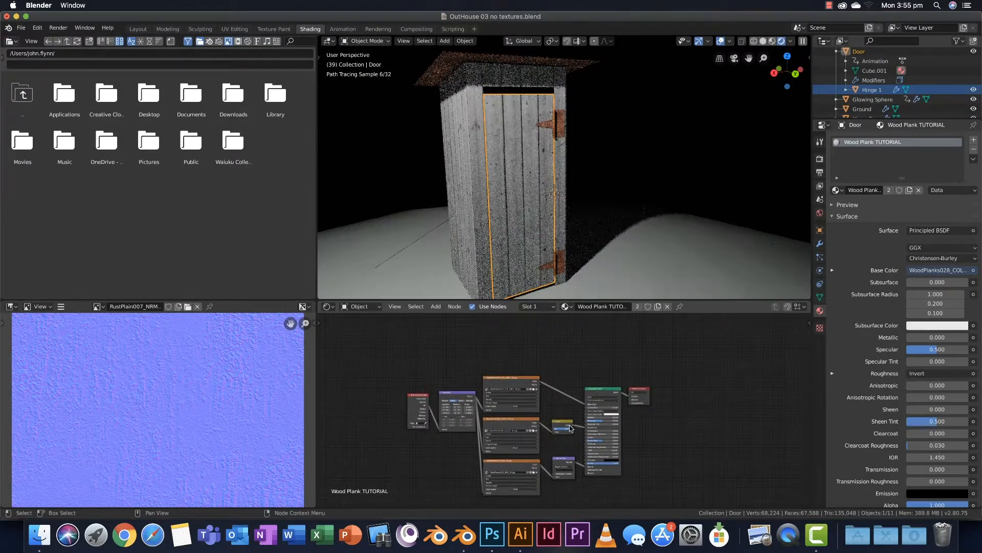
scroll(571, 428, "up", 3)
left_click_drag(633, 302, 633, 163)
Move the Material Output and Principled BSDF nodes up and to the right to spread out the Wood Plank TUTORIAL node tree
left_click_drag(672, 309, 731, 237)
left_click_drag(619, 306, 633, 258)
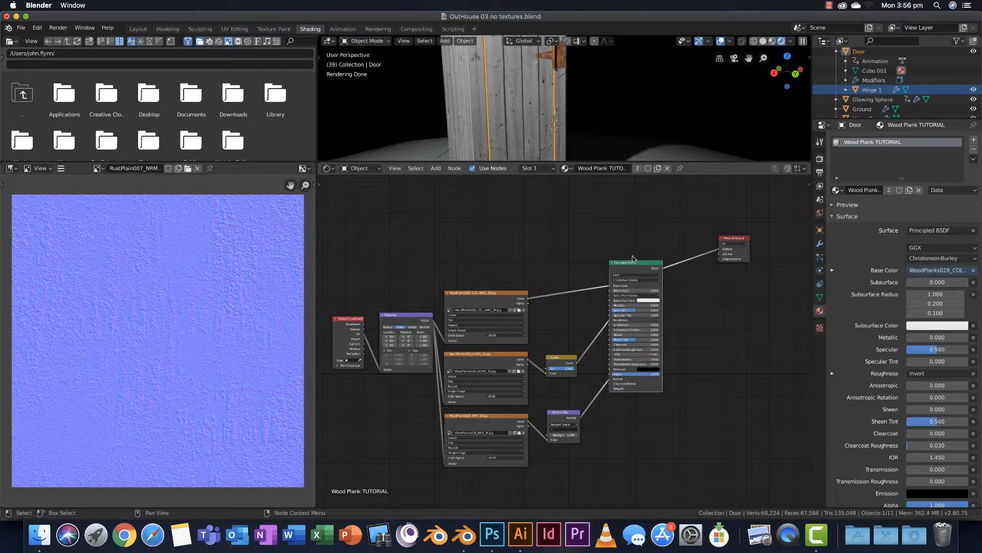
scroll(633, 259, "up", 2)
middle_click_drag(674, 220, 502, 329)
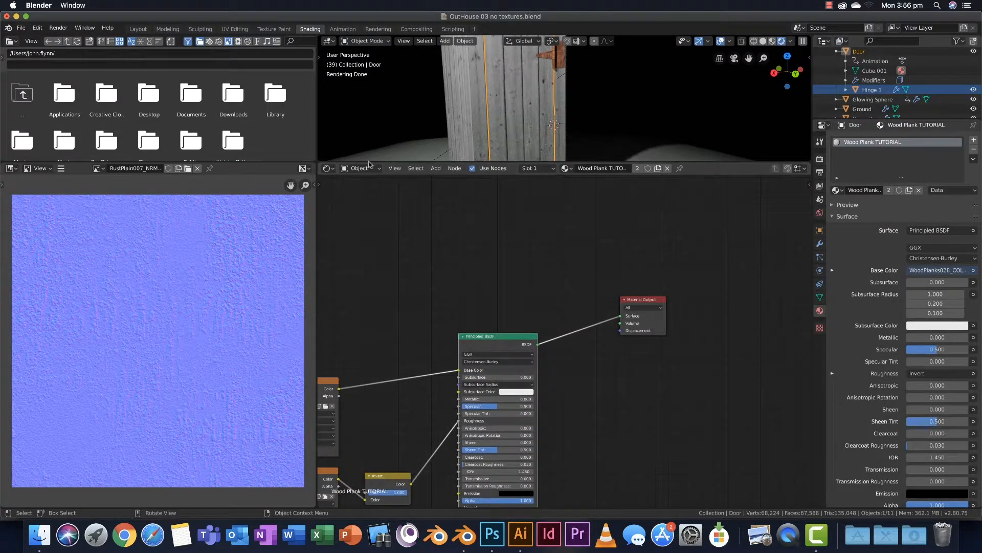
Enlarge the shader node editor, keep the door partly in view above it, and move the Material Output node farther from the Principled BSDF
left_click_drag(368, 161, 348, 82)
left_click_drag(317, 142, 60, 164)
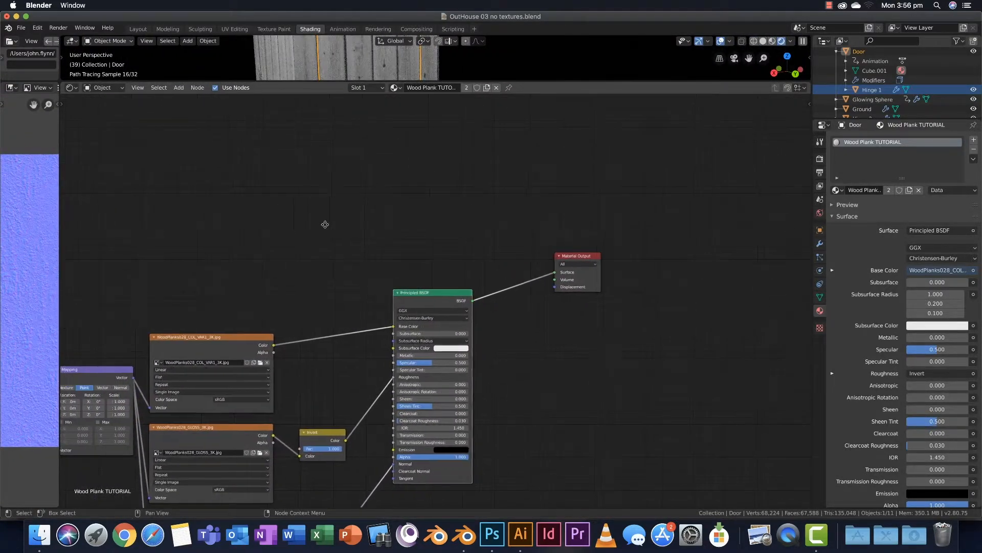
left_click_drag(377, 83, 379, 148)
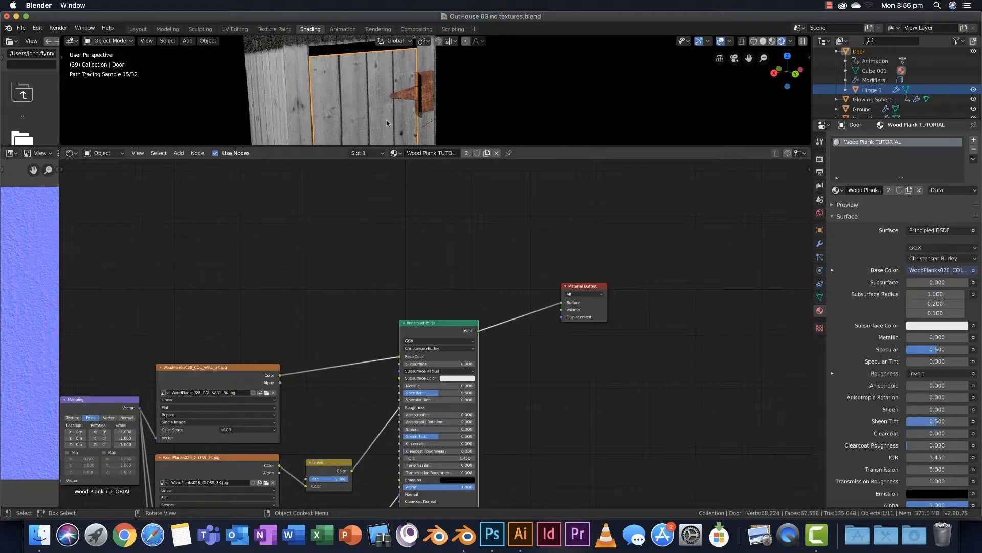
left_click_drag(570, 288, 643, 281)
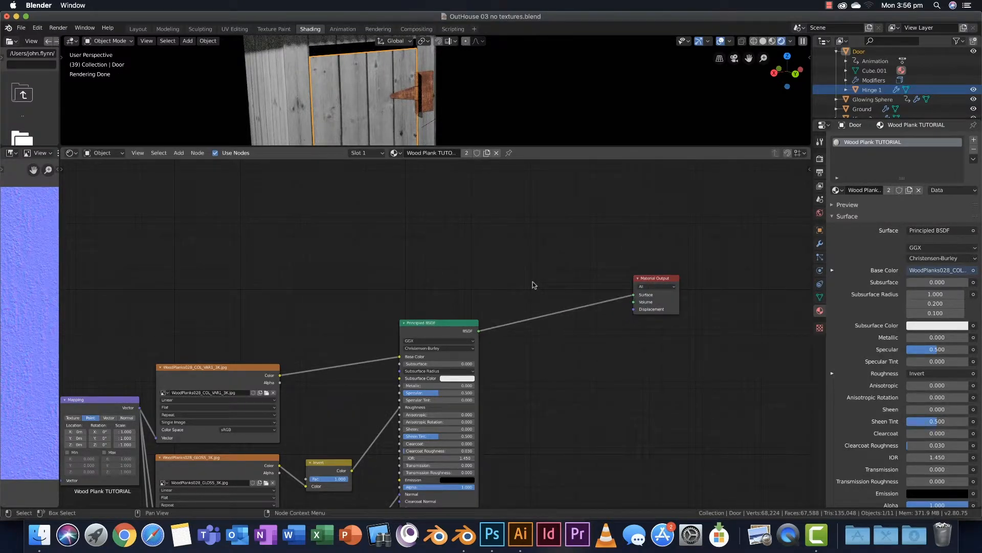
Add a Mix Shader node above the link between the Principled BSDF and Material Output nodes
key("shift+a")
left_click(480, 271)
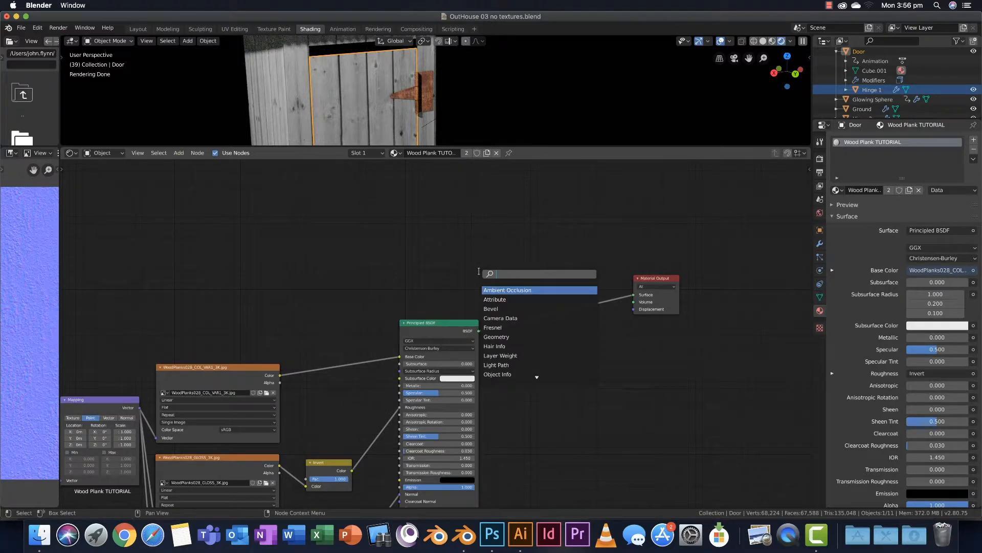
type("mix")
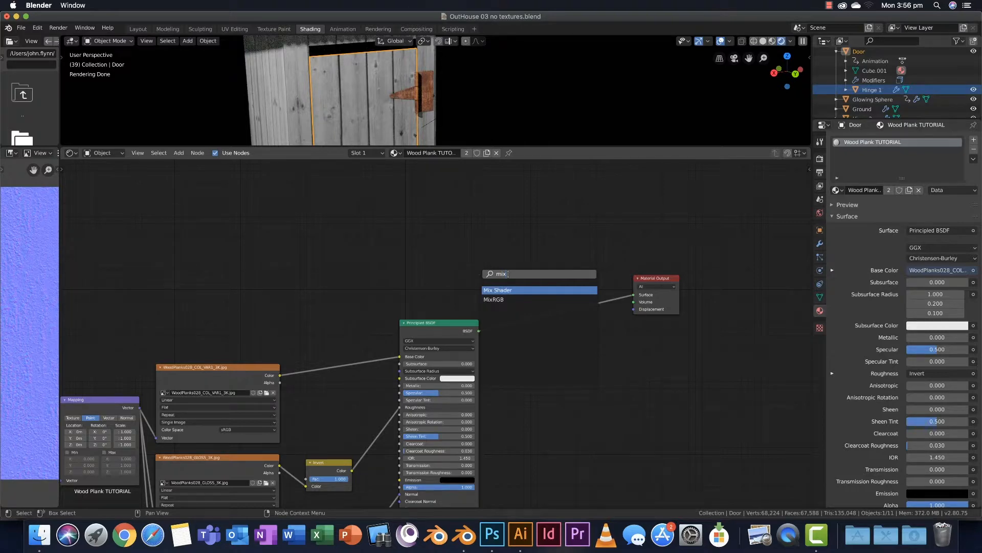
left_click(516, 290)
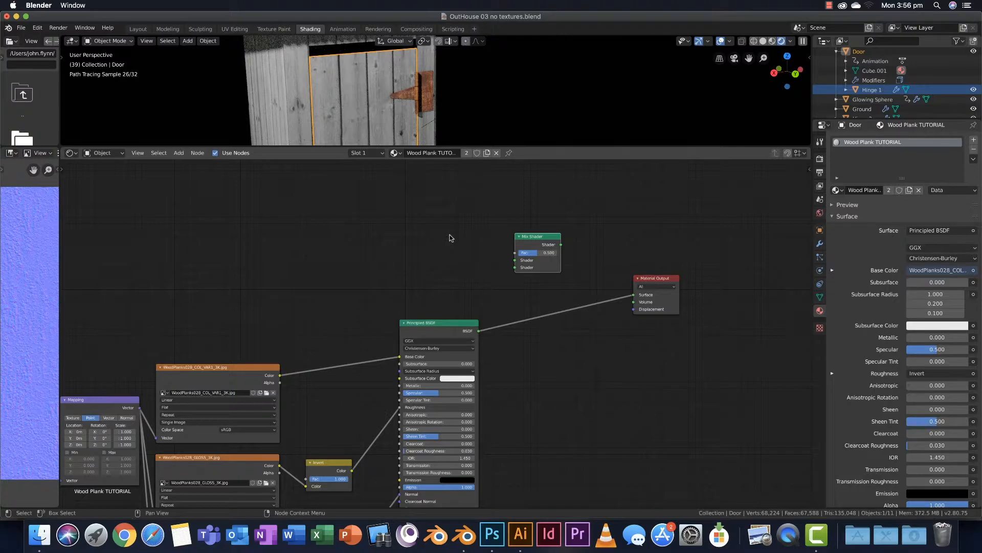
Add an Image Texture node in the empty space above the Principled BSDF
middle_click_drag(280, 258, 300, 285)
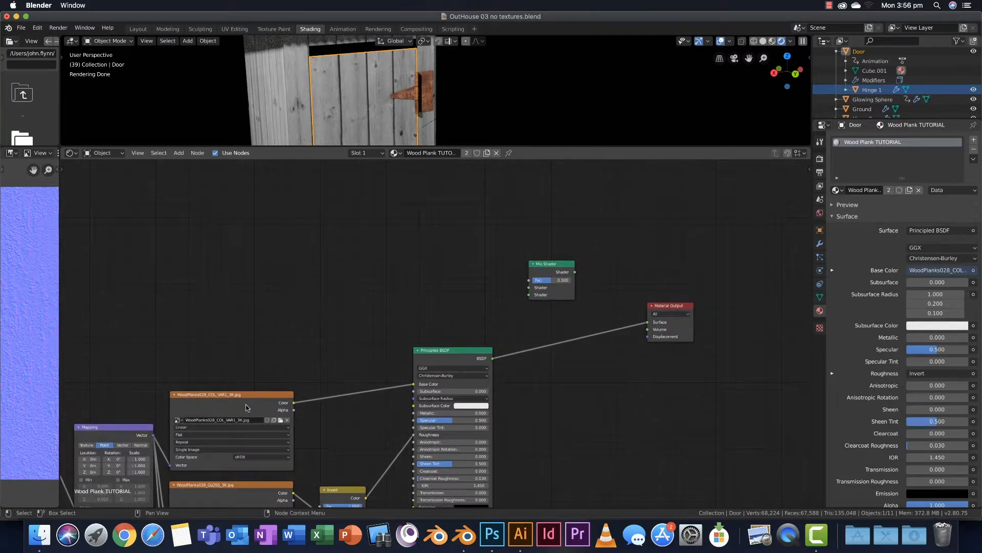
key("shift+a")
left_click(327, 296)
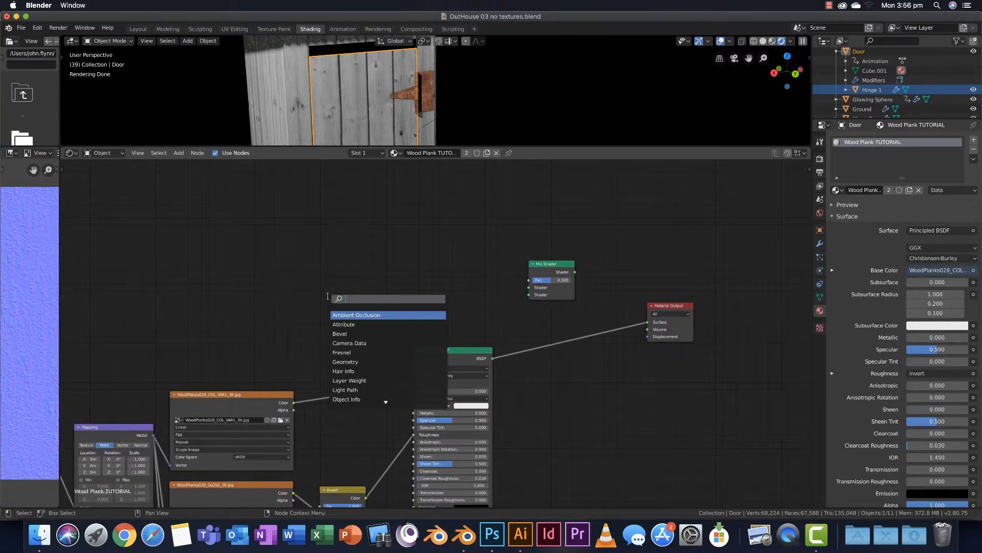
type("ima")
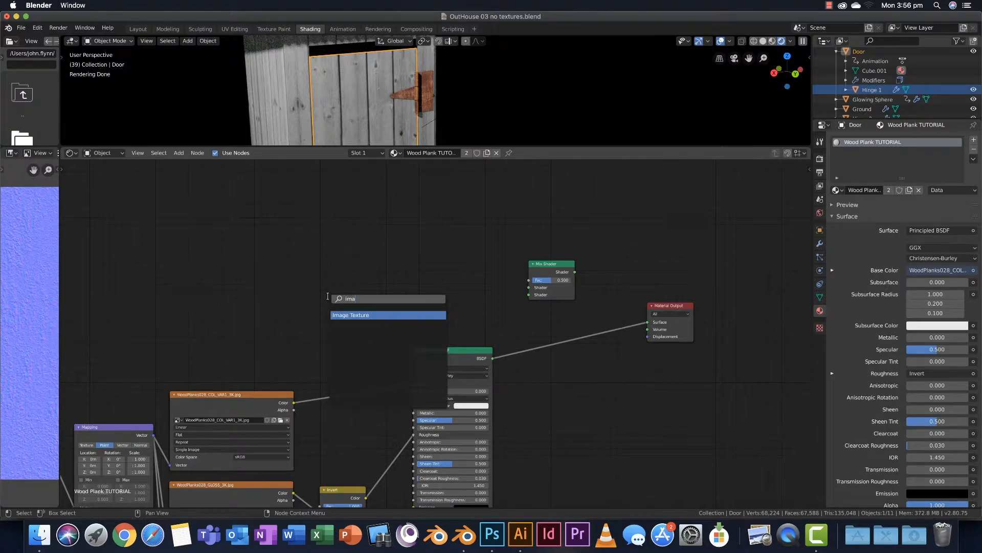
left_click(347, 315)
left_click(394, 253)
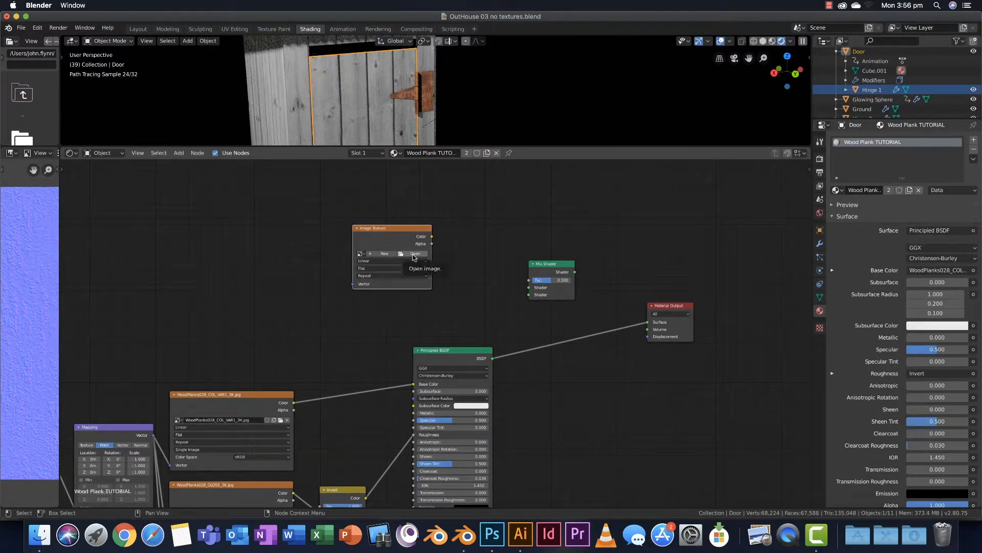
Load Moon Transparency 01.png from the Screenshots for Vid 3 folder in Desktop/OutHouse into the new Image Texture node
left_click(496, 535)
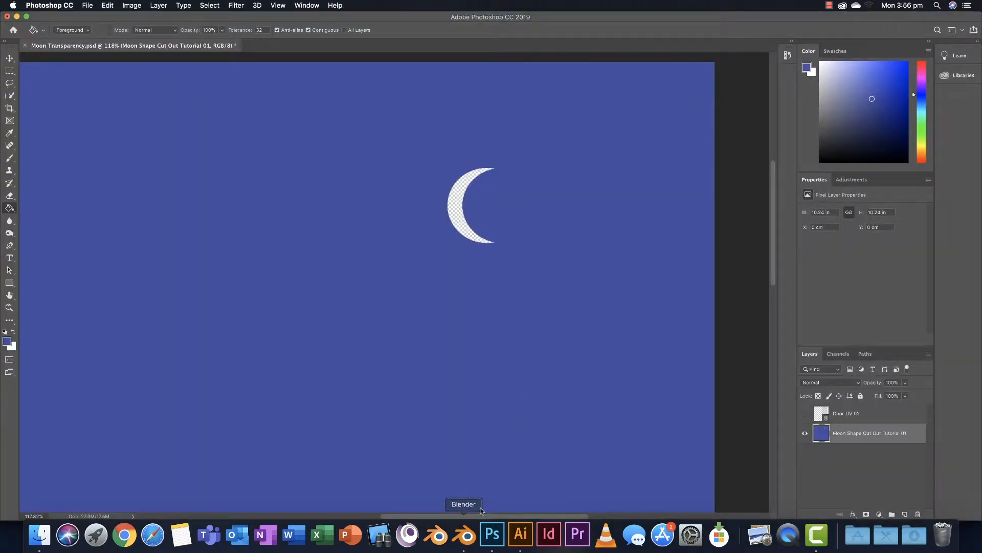
left_click(466, 532)
left_click(424, 254)
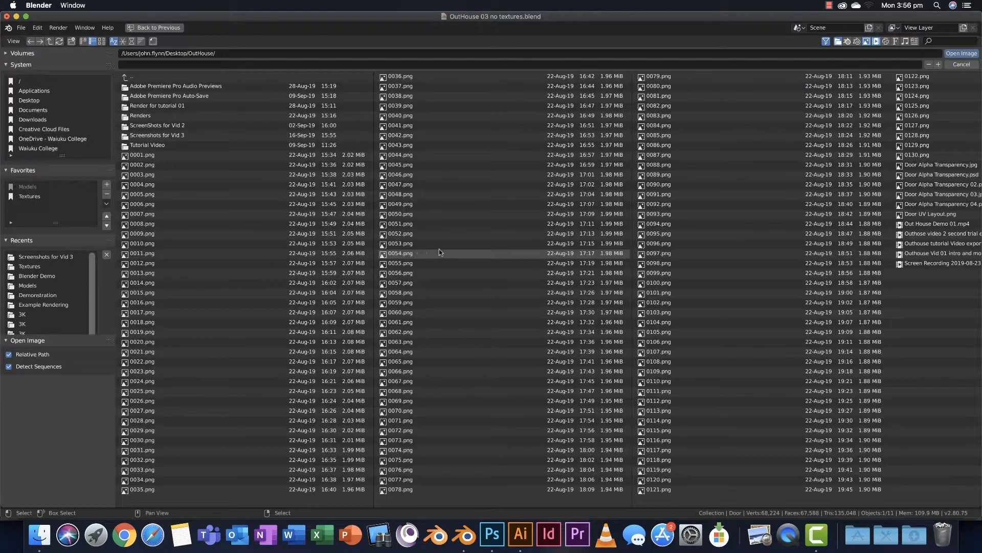
left_click(45, 101)
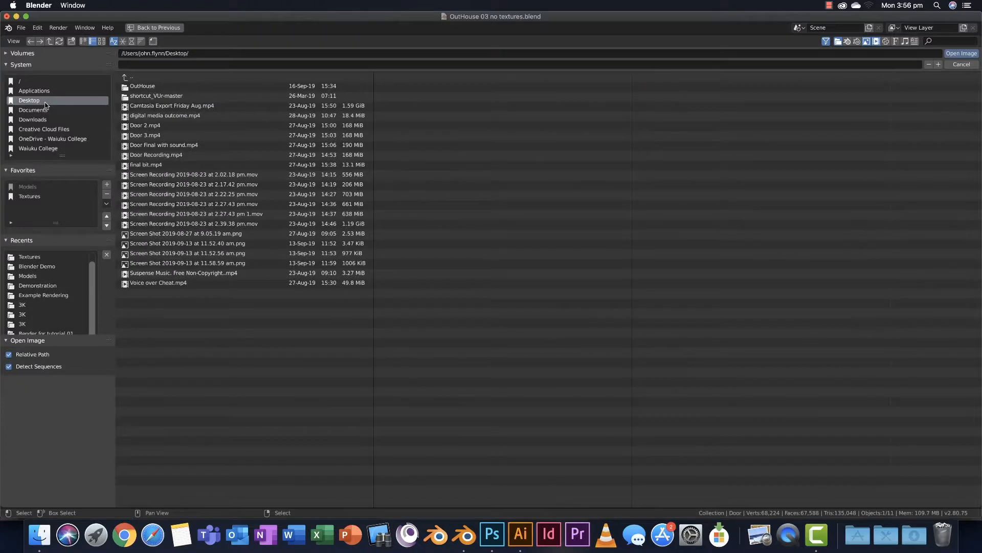
left_click(144, 85)
left_click(159, 135)
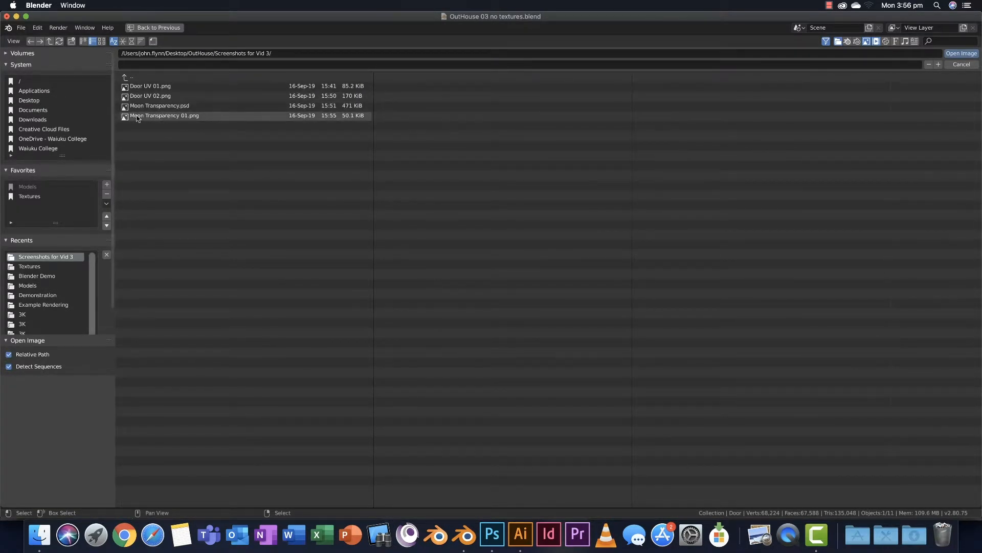
left_click(187, 118)
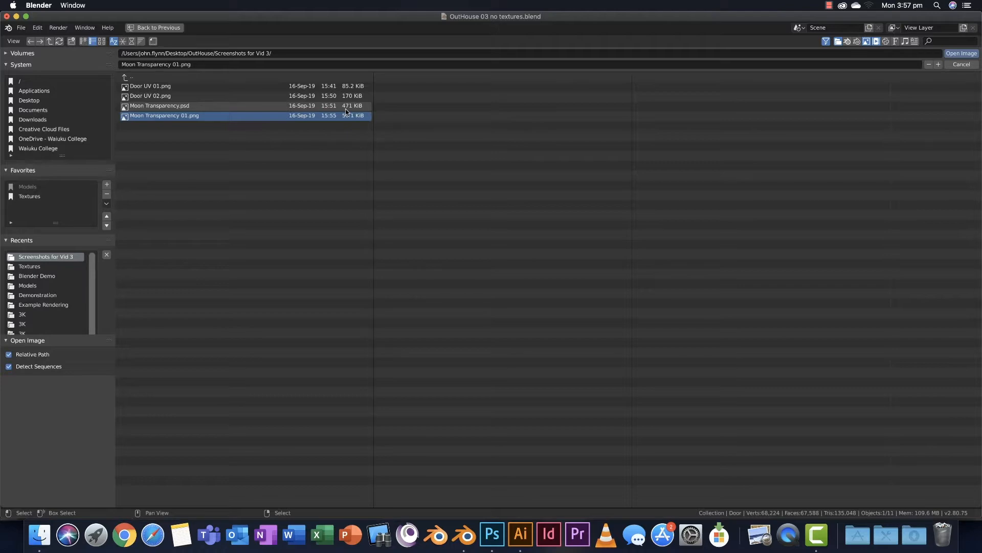
left_click(961, 54)
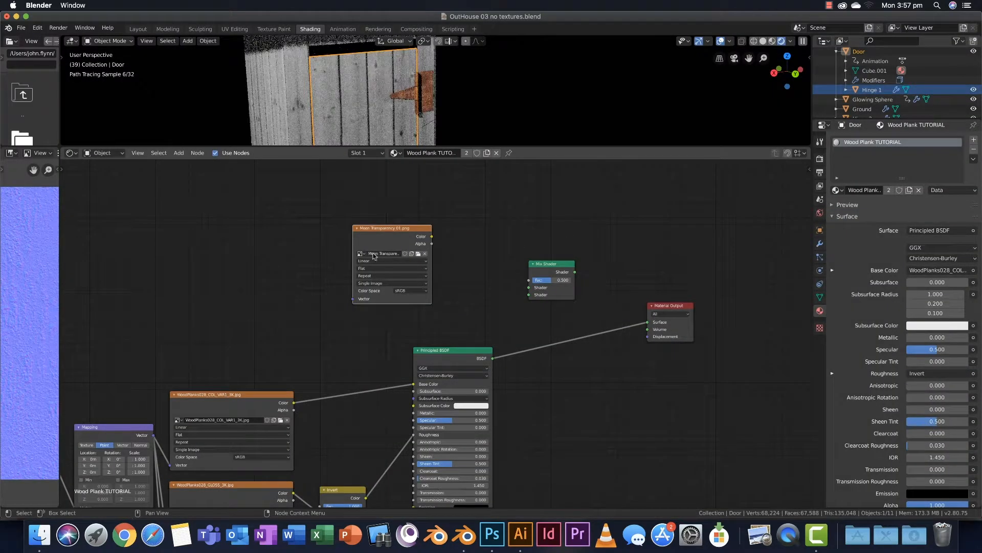
Widen the Moon Transparency 01.png node so its full file name fits and move it closer to the Mix Shader
scroll(382, 261, "up", 3)
middle_click_drag(609, 262, 544, 263)
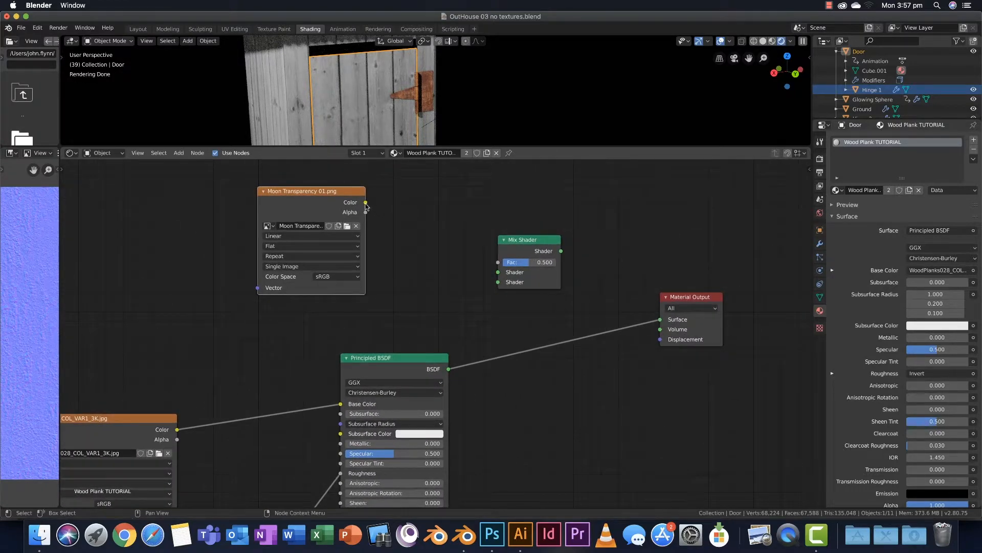
left_click_drag(365, 230, 439, 240)
left_click_drag(376, 191, 341, 191)
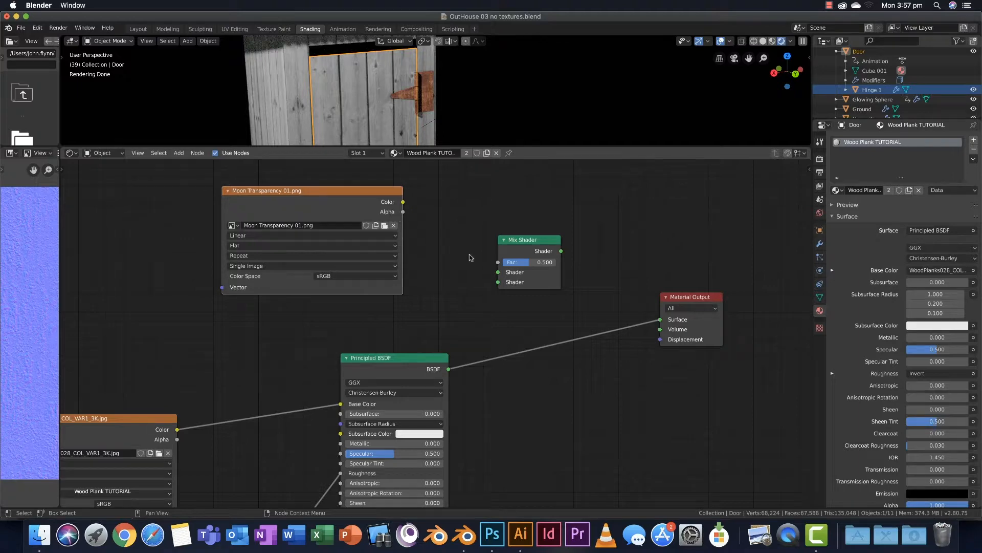
left_click_drag(306, 196, 347, 181)
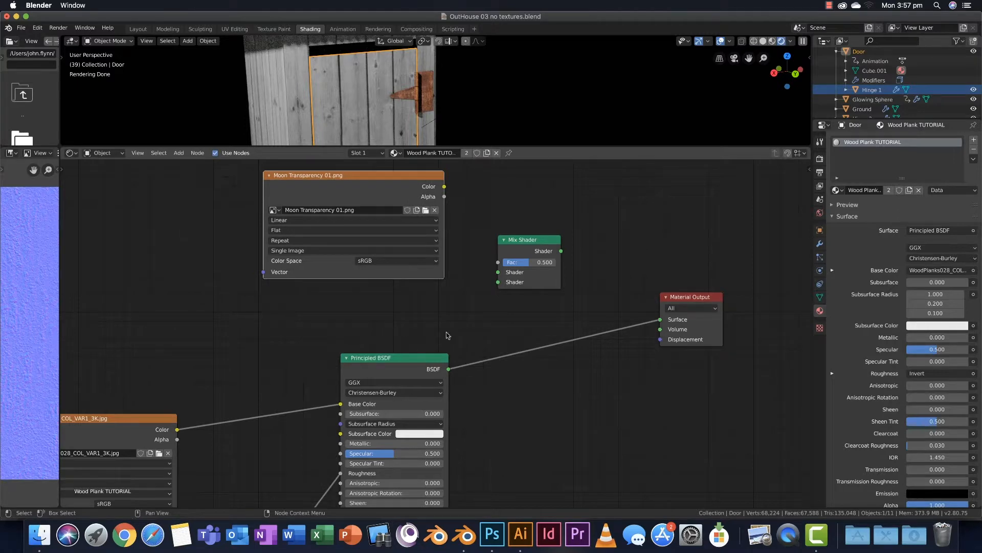
Add a Transparent BSDF node between the moon image texture and the Principled BSDF
left_click(373, 324)
key("shift+a")
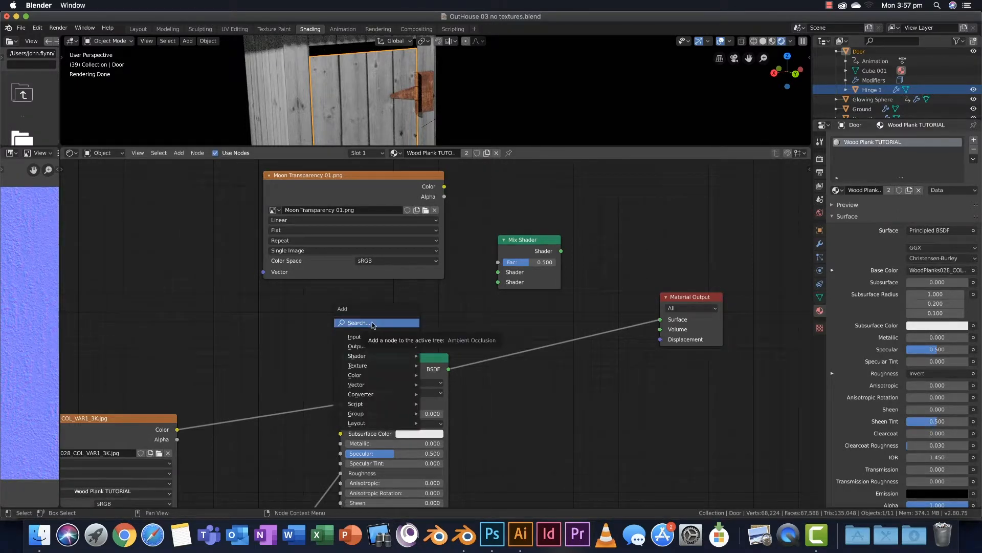
left_click(373, 323)
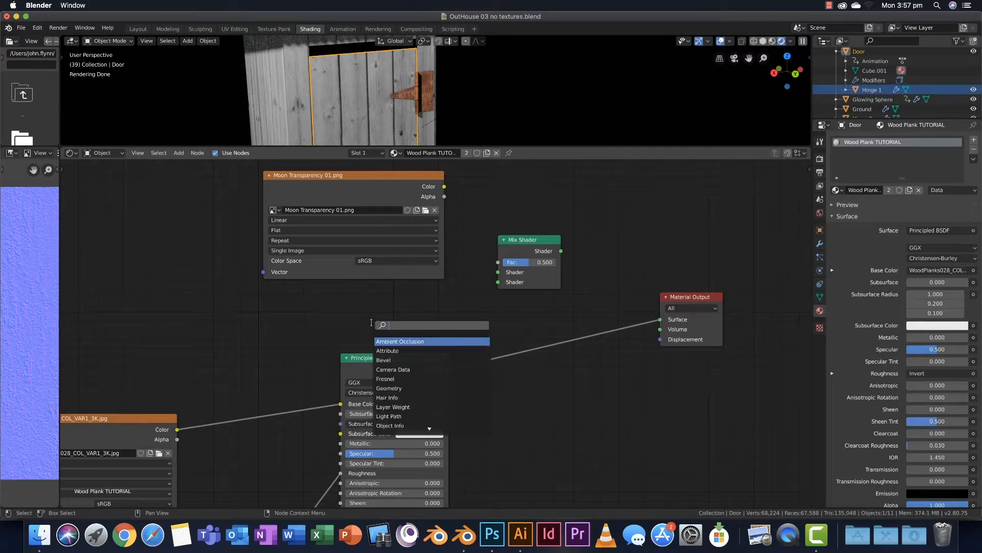
type("trans")
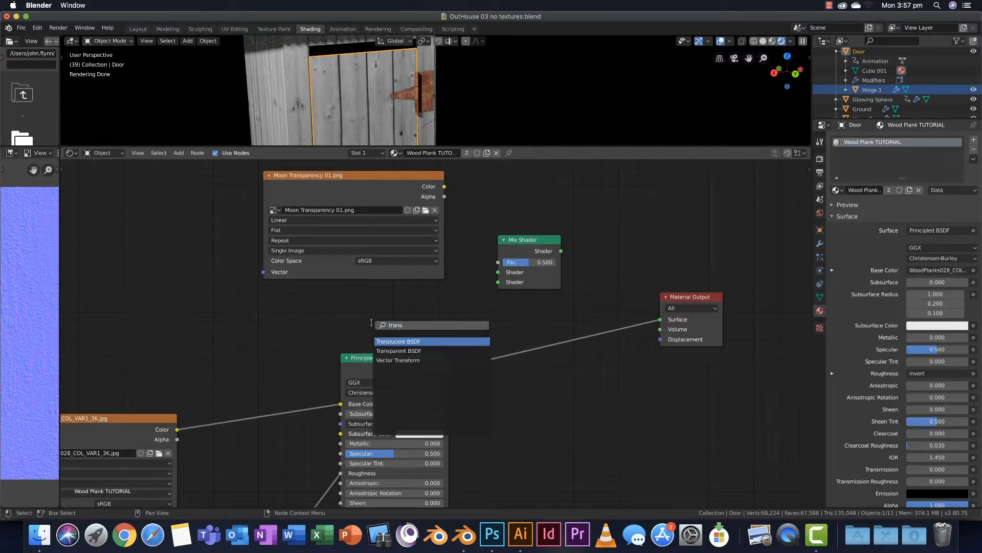
left_click(402, 351)
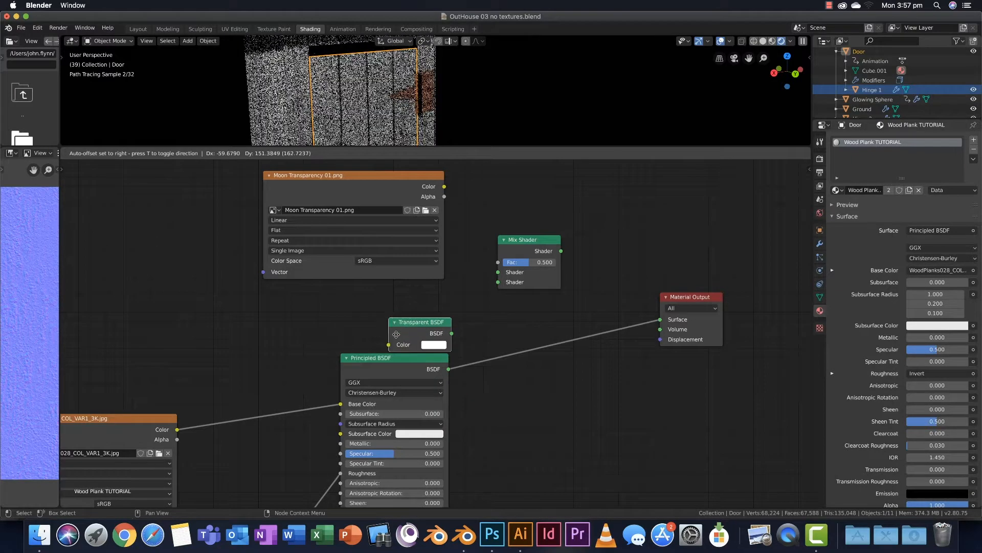
left_click(393, 306)
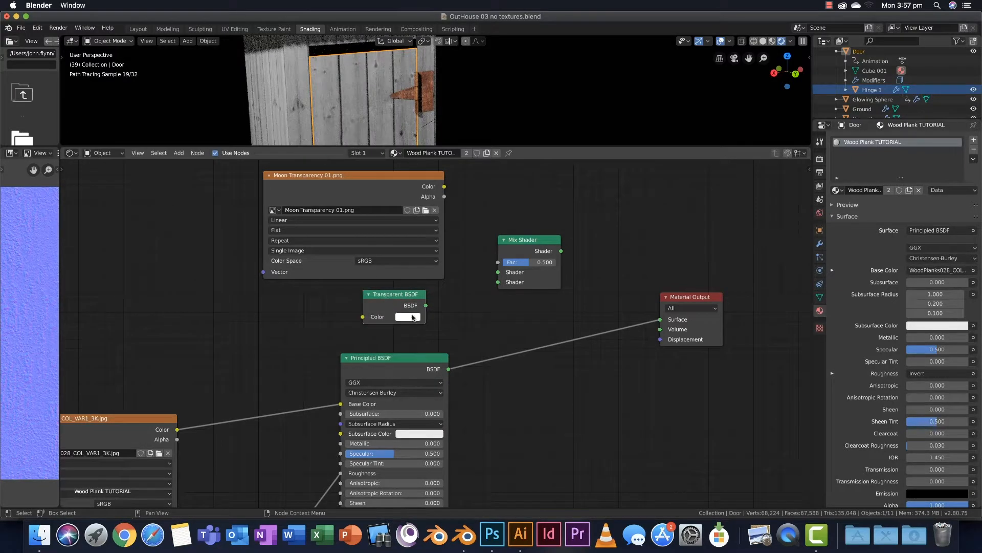
Link the Transparent BSDF and Principled BSDF to the first and second Mix Shader inputs, and the Mix Shader output to the Material Output's Surface
left_click_drag(426, 306, 499, 273)
left_click_drag(448, 370, 499, 281)
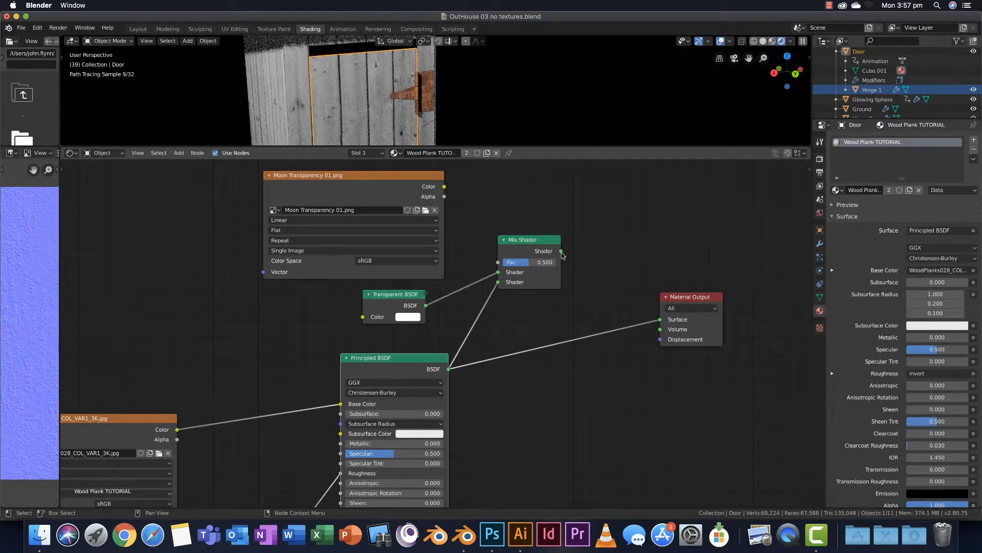
left_click_drag(562, 251, 661, 320)
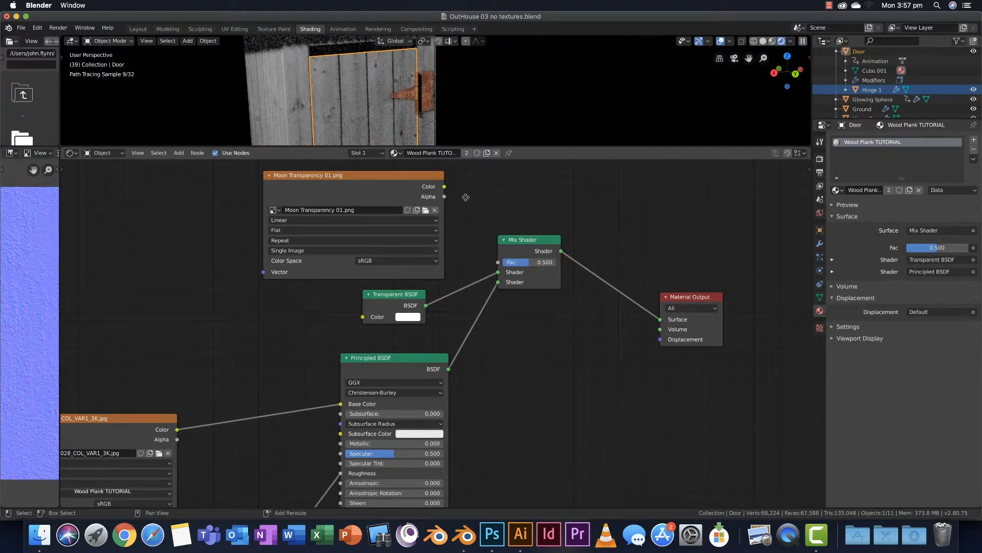
Move the Mix Shader node down in line with the Material Output and set its Fac to 0.400
middle_click_drag(465, 198, 472, 215)
left_click_drag(534, 260, 553, 320)
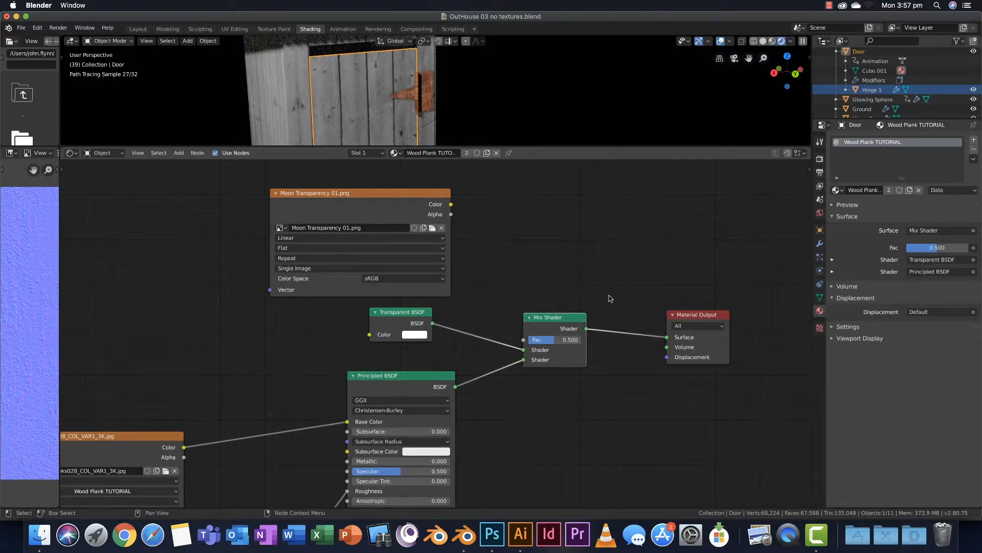
mouse_move(553, 345)
left_mouse_down()
mouse_move(526, 345)
mouse_move(581, 339)
mouse_move(527, 340)
mouse_move(548, 340)
left_mouse_up()
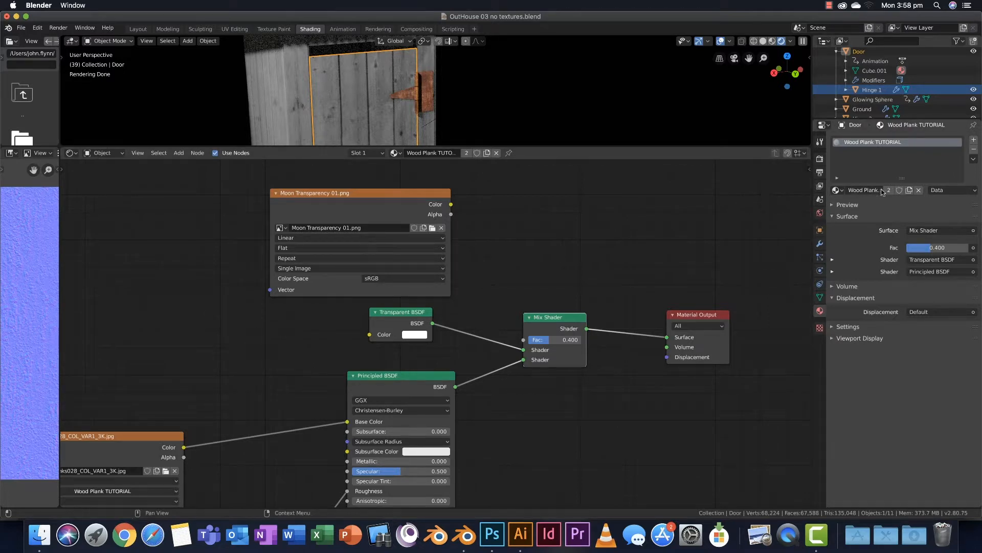
Detach the Mix Shader from the Principled BSDF and Material Output, move it up, and link the Principled BSDF directly to the Surface input
left_click_drag(523, 363, 588, 361)
left_click_drag(667, 337, 662, 349)
left_click_drag(536, 364, 530, 327)
left_click_drag(455, 386, 667, 337)
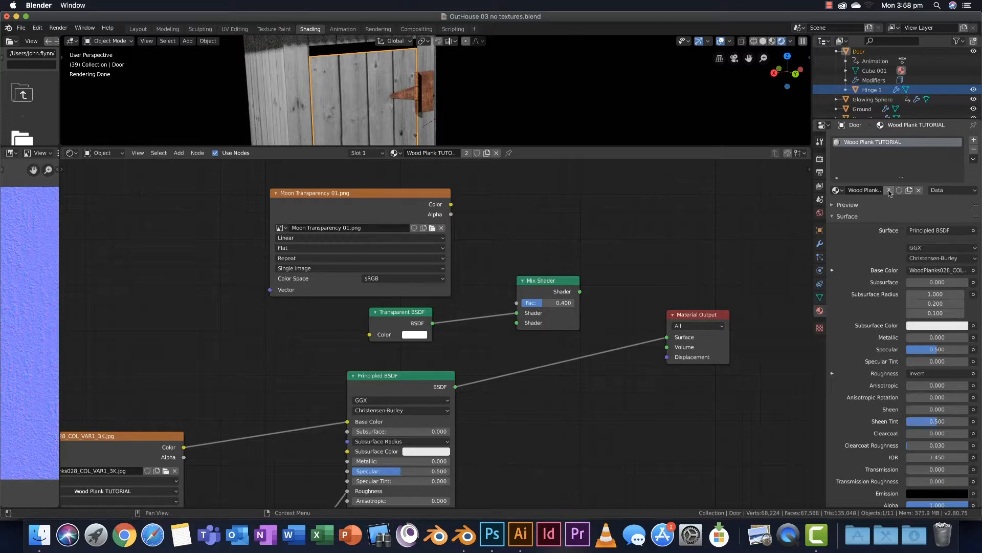
Make the door's shared Wood Plank TUTORIAL material a single-user copy
key("Tab")
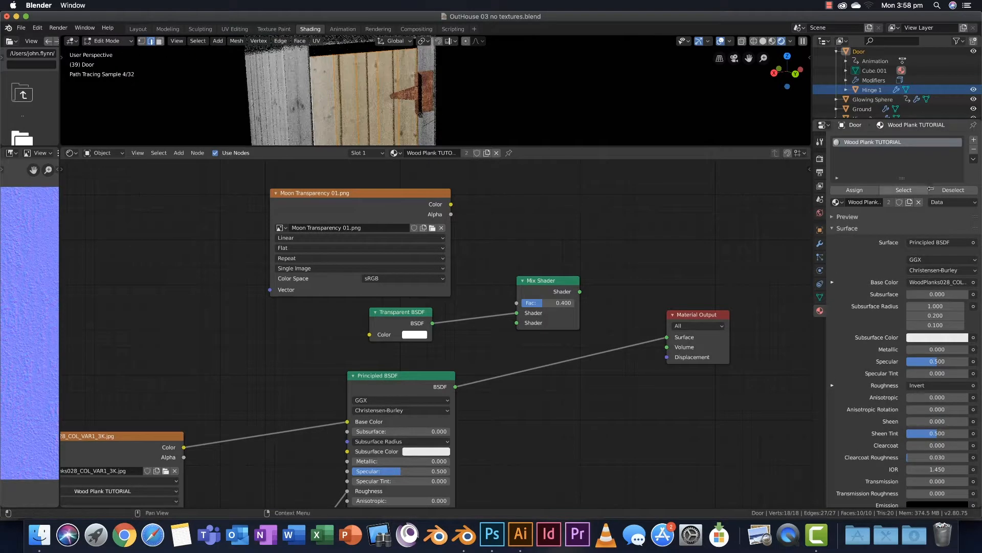
key("Tab")
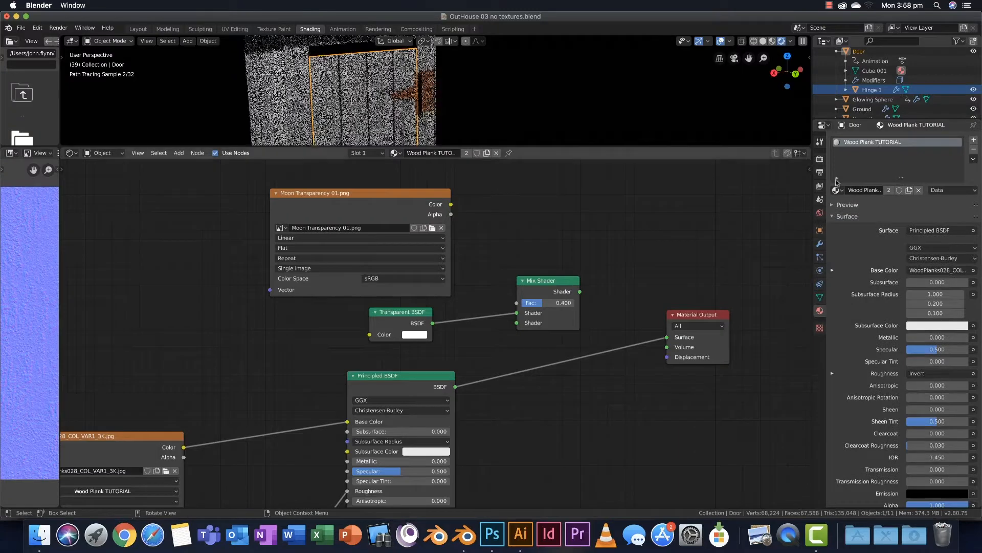
left_click(888, 190)
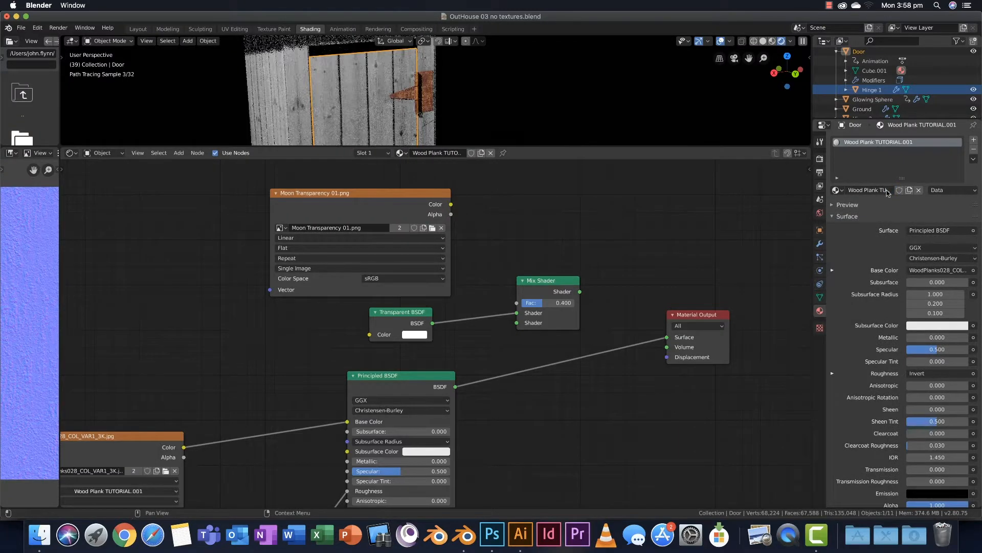
Rename the door's material copy to Wood Plank TUTORIAL Door Moon cut out
double_click(910, 145)
left_click(922, 144)
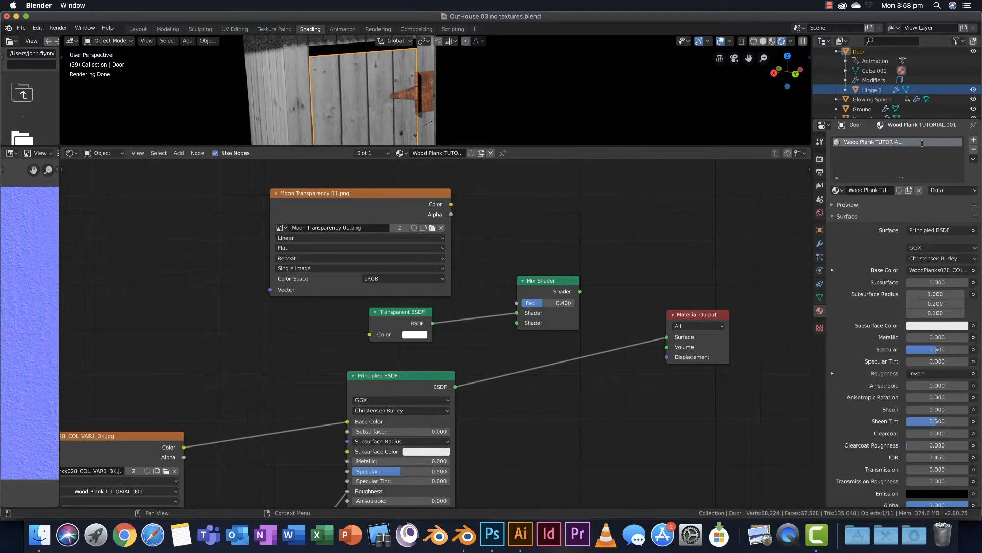
type("Door Ma")
type("on cut out")
key("Return")
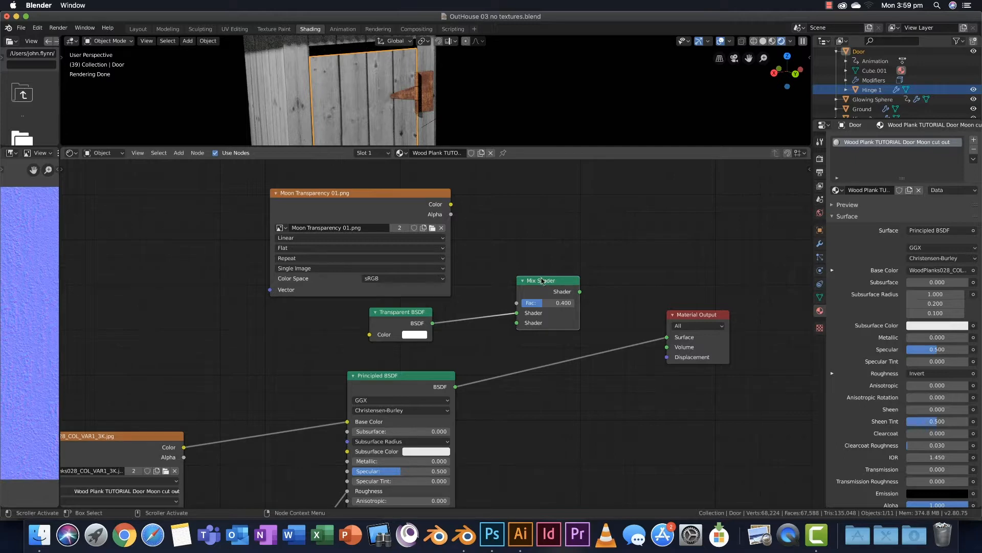
Insert the Mix Shader between the Principled BSDF and the Material Output's Surface input
left_click_drag(542, 281, 549, 333)
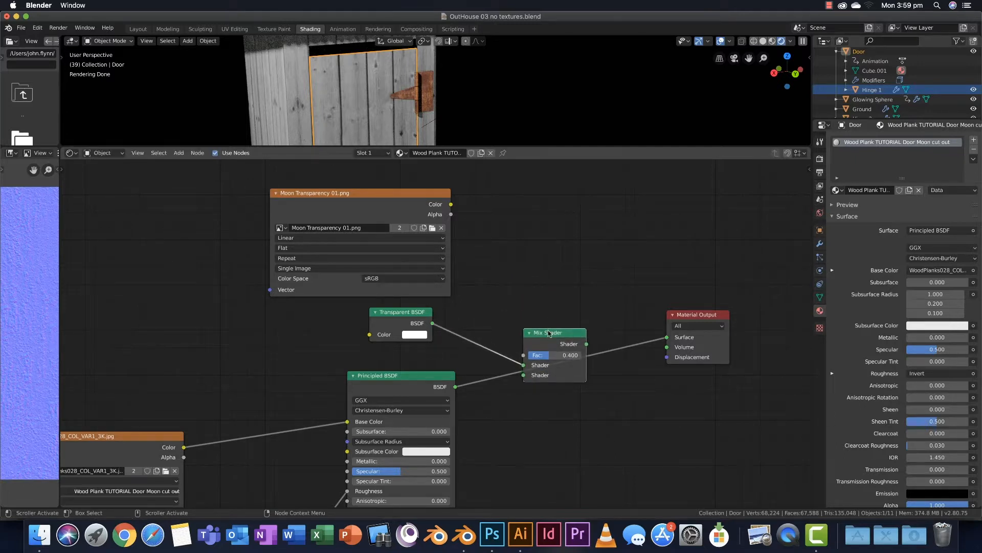
mouse_move(667, 337)
left_mouse_down()
mouse_move(594, 366)
mouse_move(596, 346)
mouse_move(668, 337)
left_mouse_up()
Try the Mix Shader's Fac at 1.000, 0.000 and 0.671 to compare the door's transparency
left_click_drag(544, 355, 581, 355)
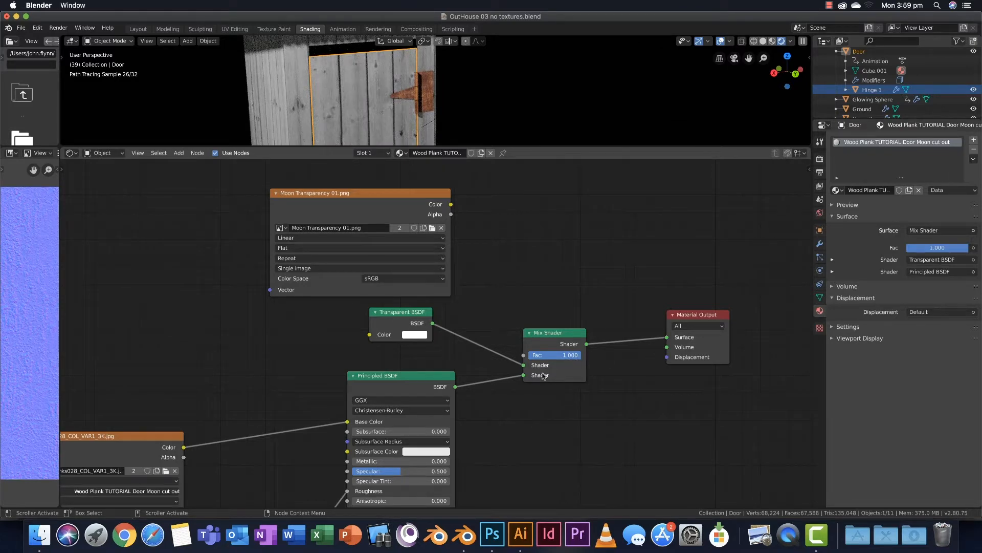
left_click_drag(579, 354, 526, 354)
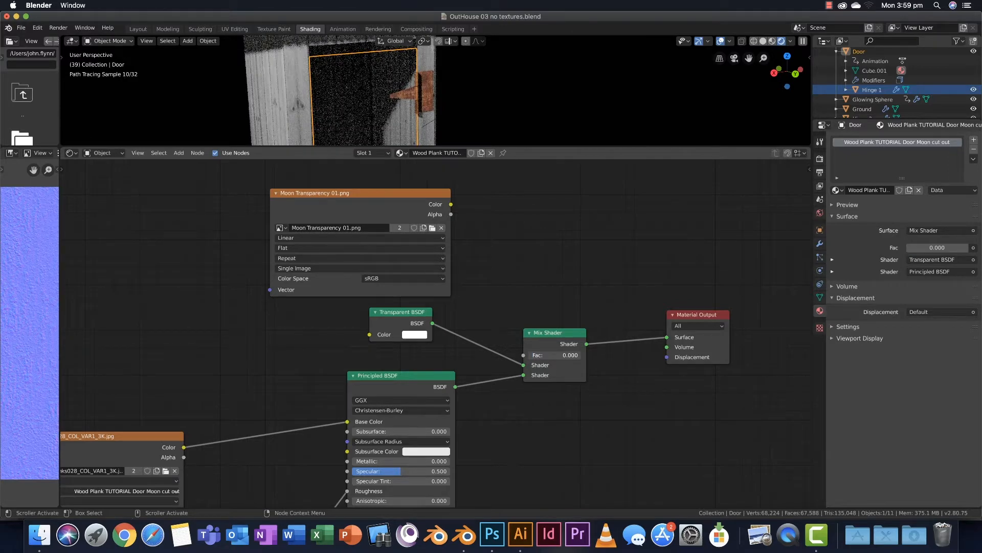
left_click_drag(533, 355, 562, 354)
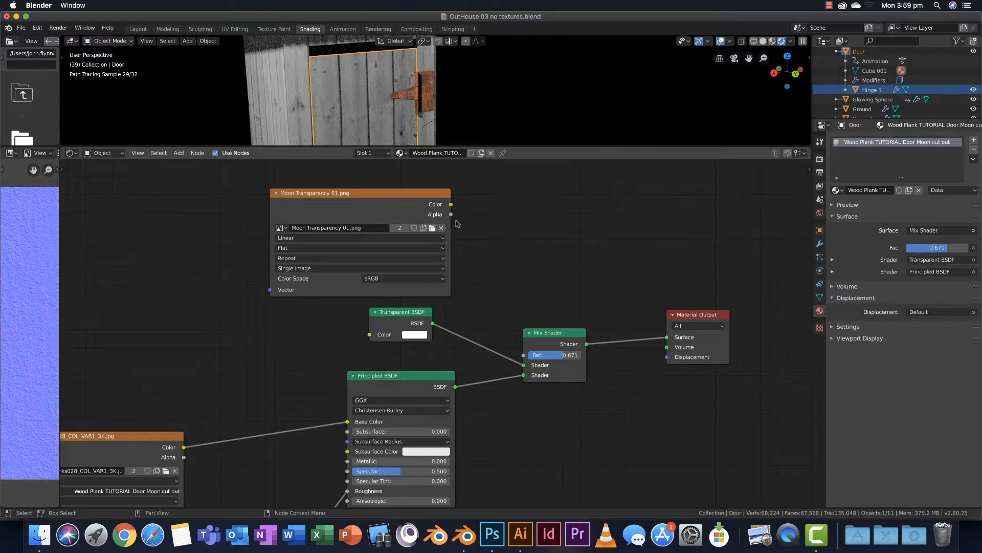
Move the Mix Shader up slightly, link the Moon Transparency 01.png Alpha output to its Fac, and check the moon on the door
left_click_drag(553, 336, 556, 320)
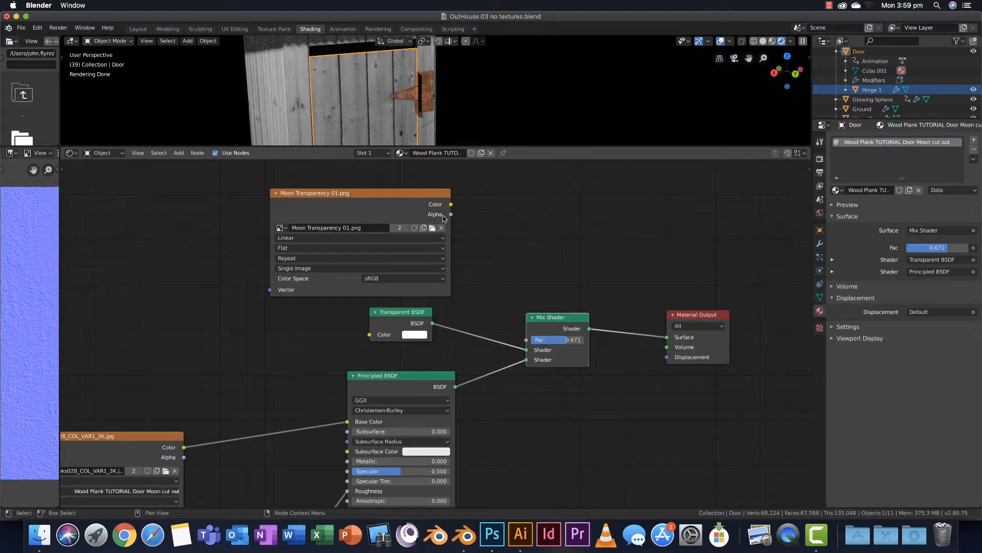
left_click_drag(451, 215, 526, 339)
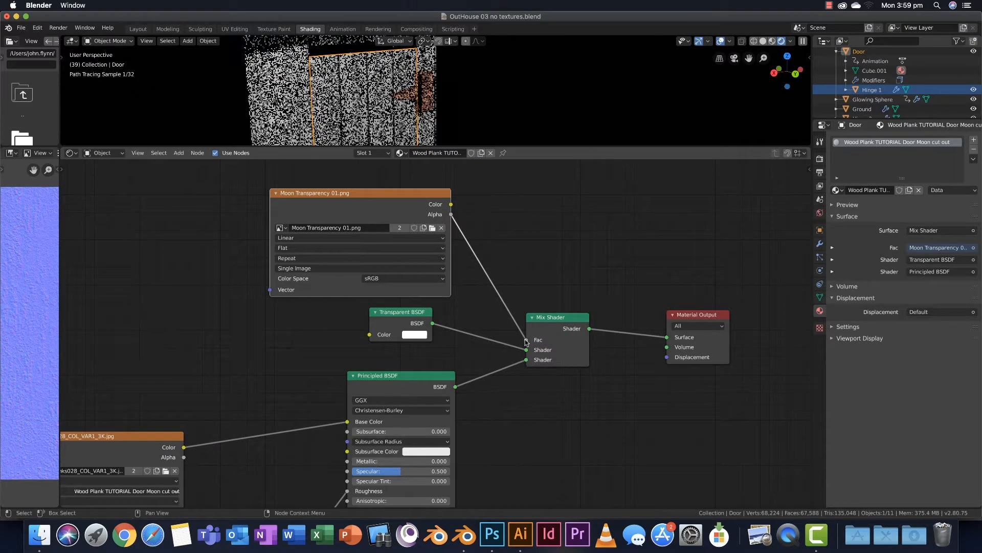
middle_click_drag(530, 295, 527, 283)
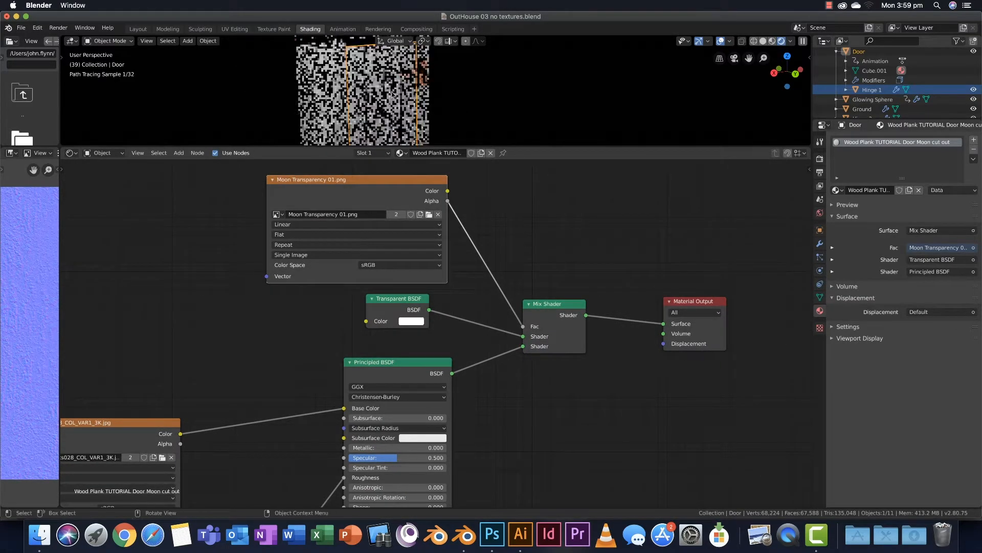
scroll(373, 90, "up", 5)
scroll(373, 90, "down", 1)
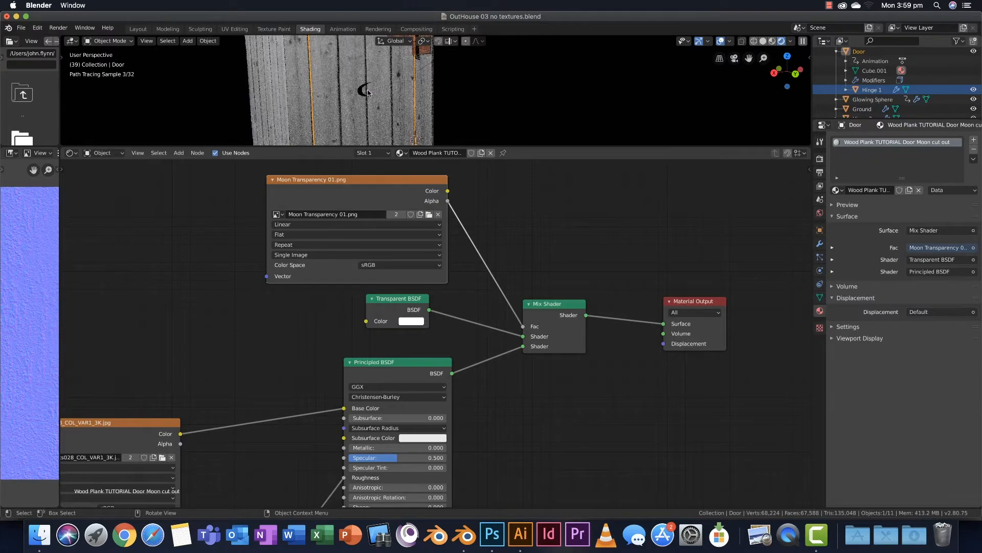
middle_click_drag(361, 118, 361, 88)
scroll(360, 88, "down", 2)
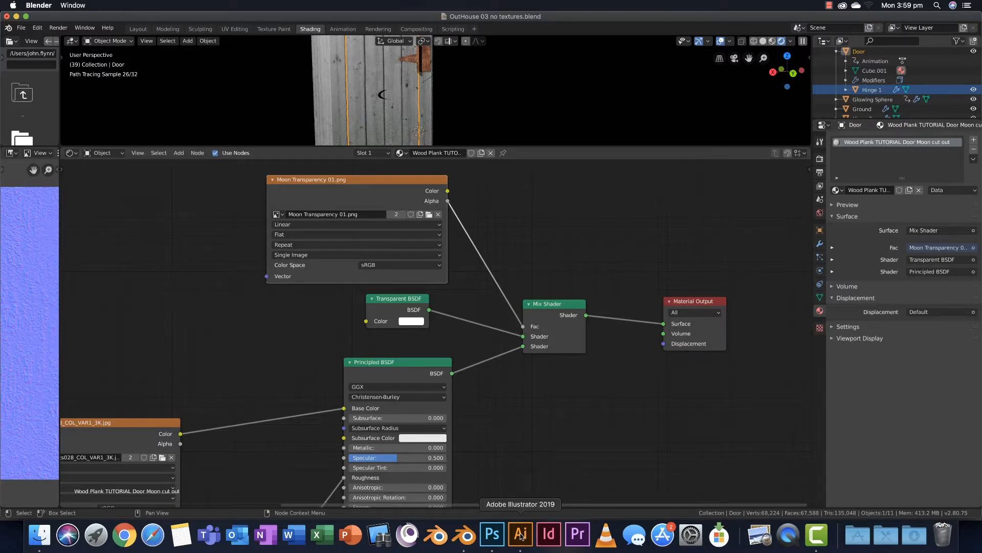
Switch to Photoshop, show the Door UV 02 layer, and compare the moon's proportions with the door in Blender
left_click(493, 535)
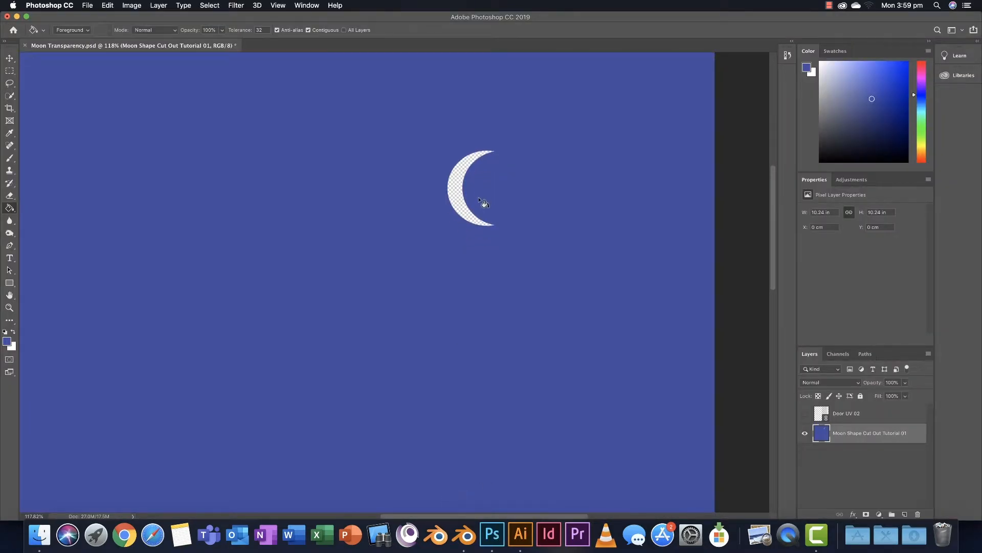
scroll(484, 203, "up", 2)
left_click(807, 415)
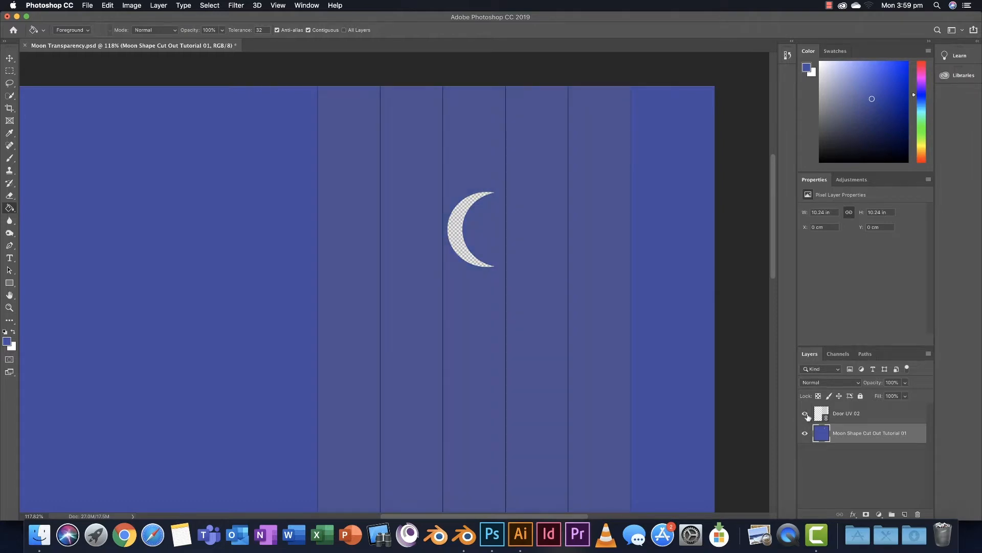
key("z")
left_click_drag(295, 301, 245, 303)
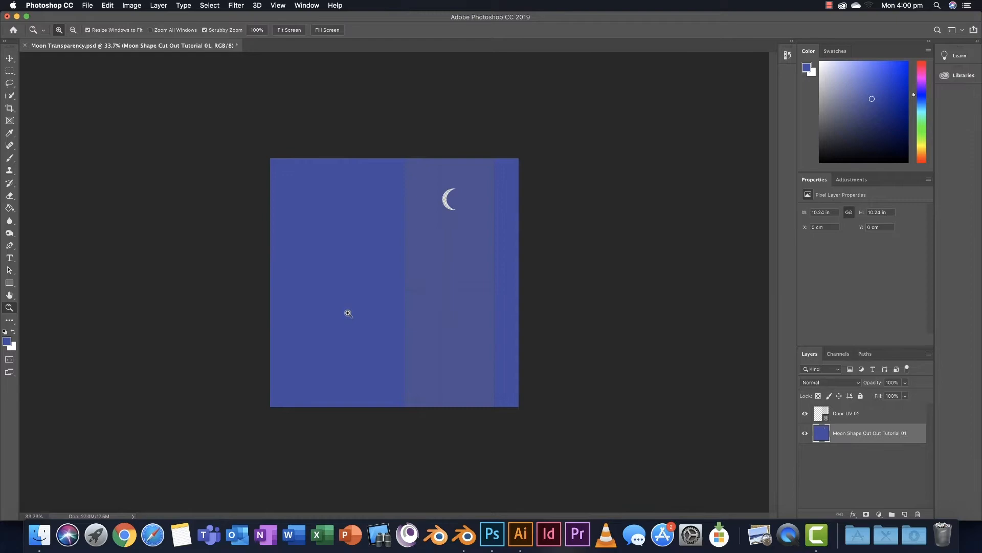
key("super+Tab")
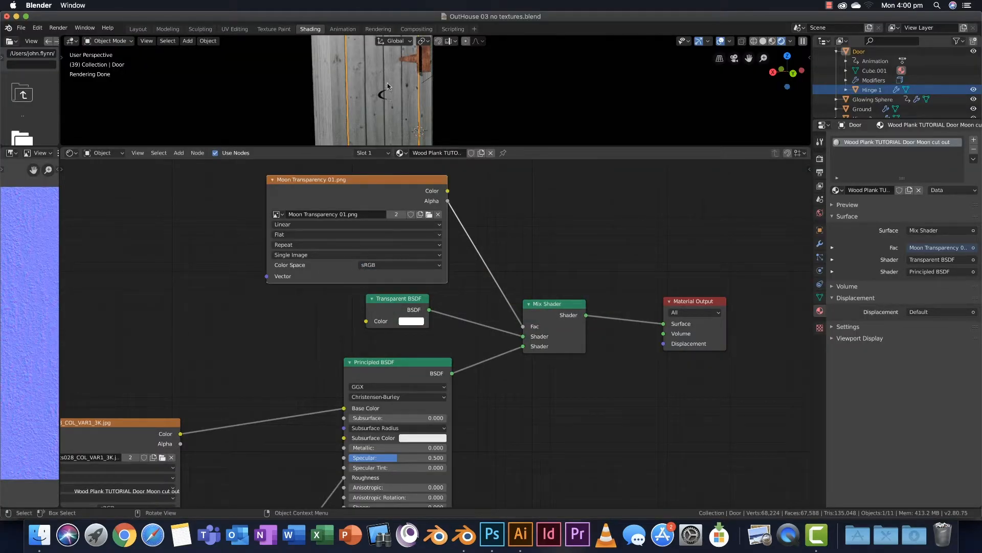
key("super+Tab")
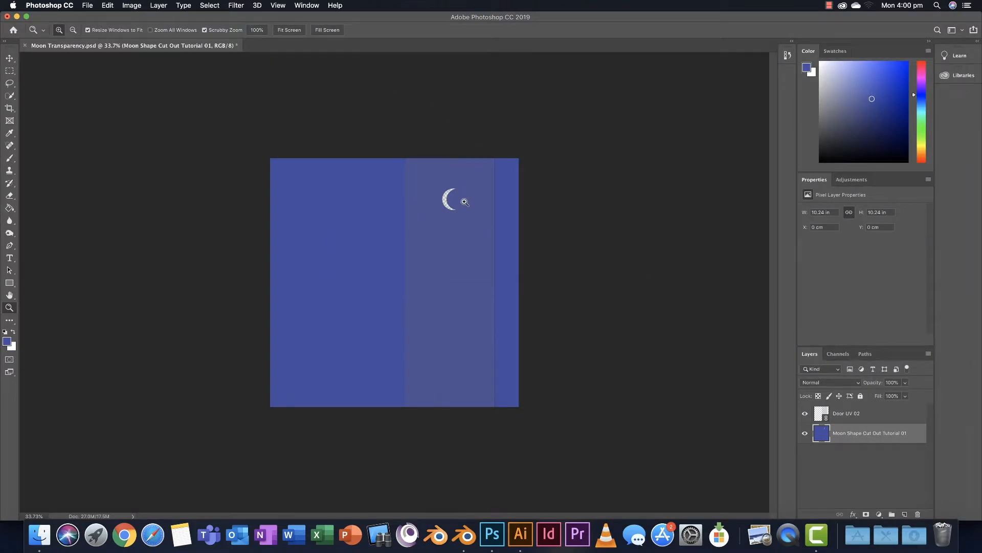
Stretch the Moon Shape Cut Out Tutorial 01 layer downward to about 158.59% height and apply the transformation while starting a Save As
left_click(10, 58)
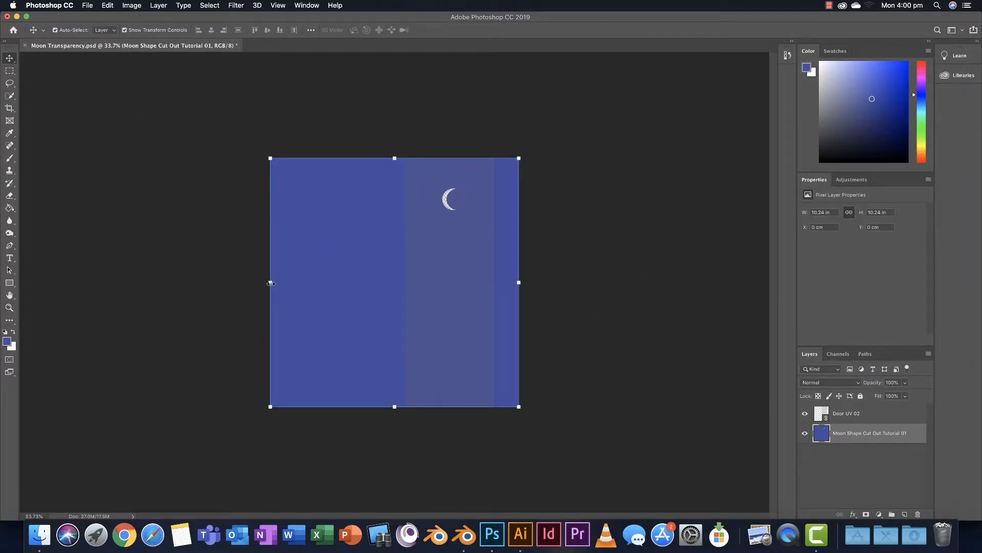
left_click_drag(395, 407, 398, 550)
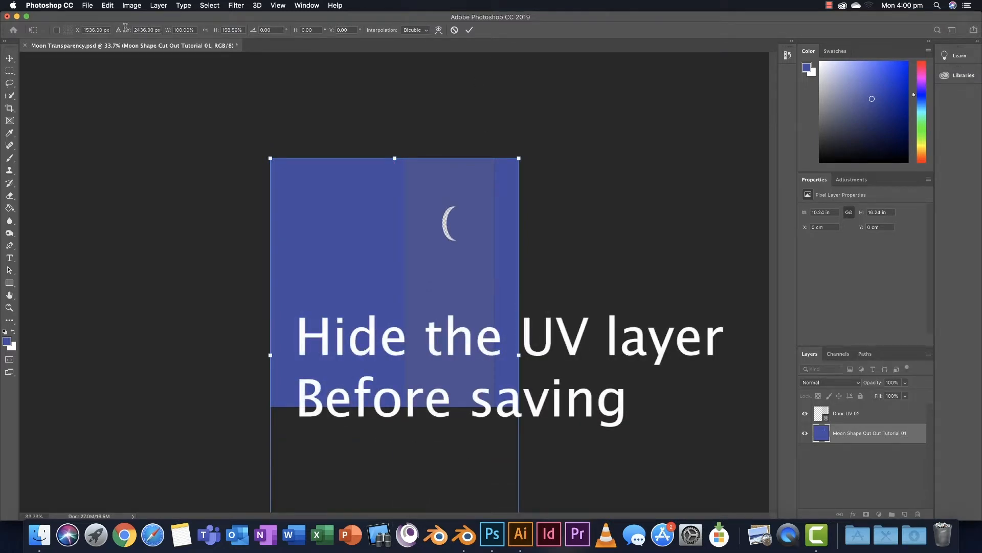
left_click(94, 6)
left_click(102, 106)
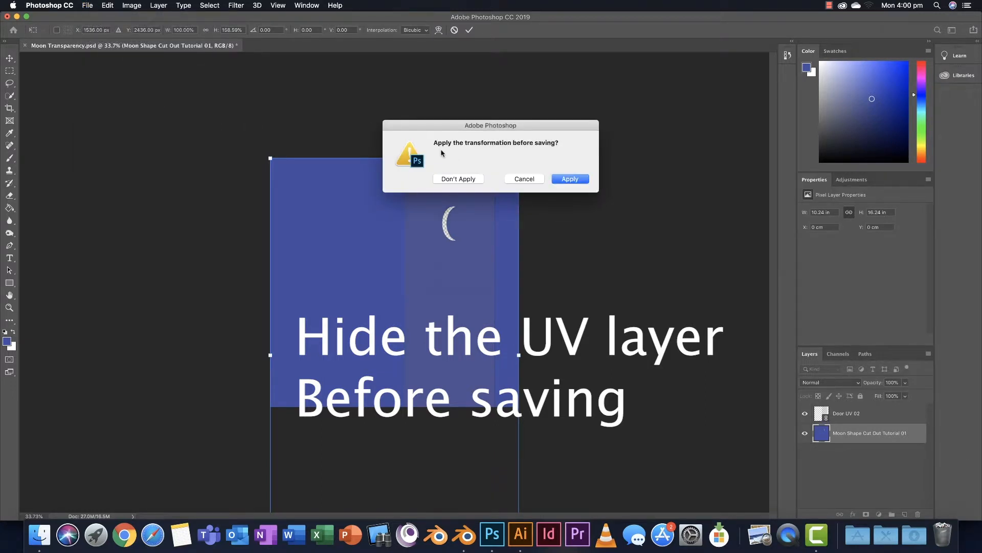
left_click(574, 180)
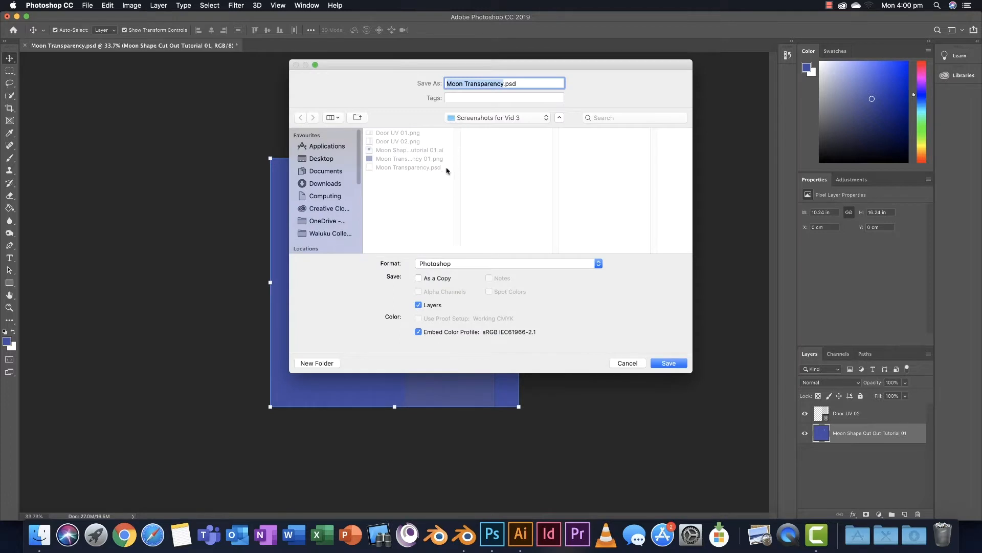
Save the stretched image as a PNG copy named Moon Transparency 02.png with the large file size option
left_click(489, 266)
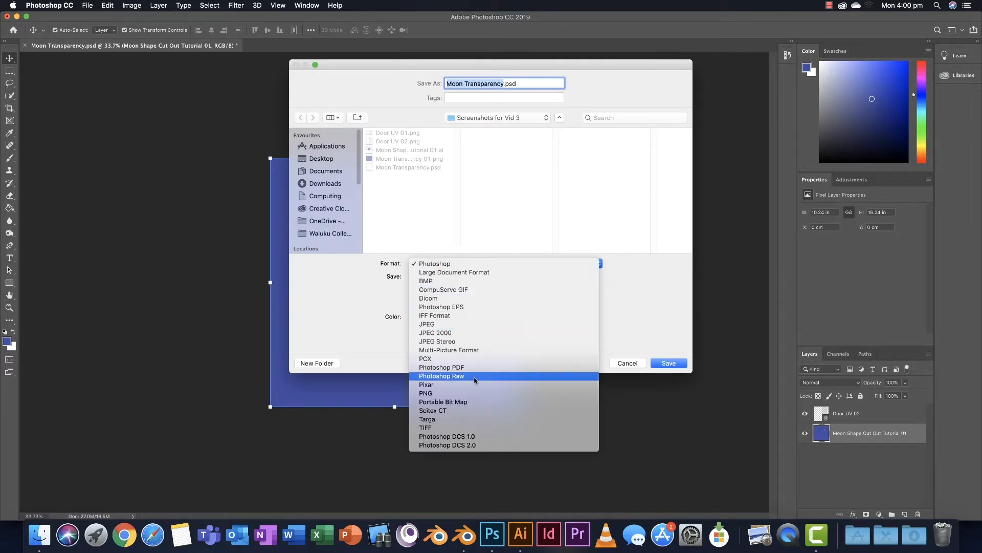
left_click(475, 393)
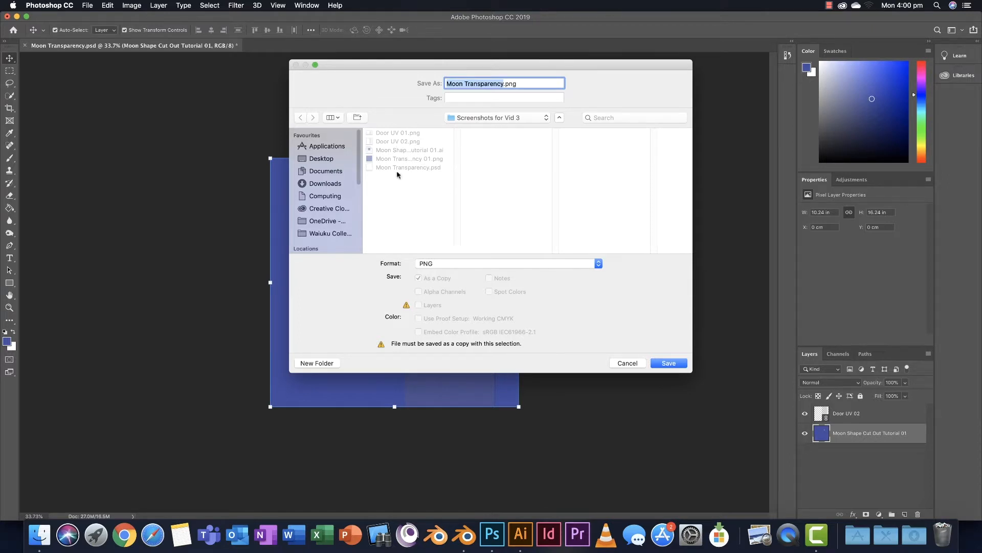
left_click(505, 84)
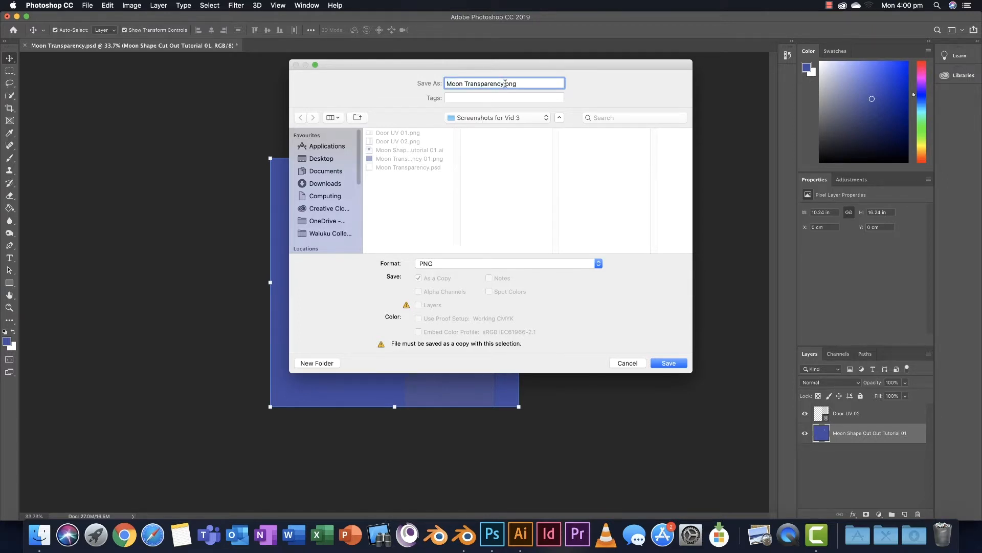
type("02")
left_click(663, 366)
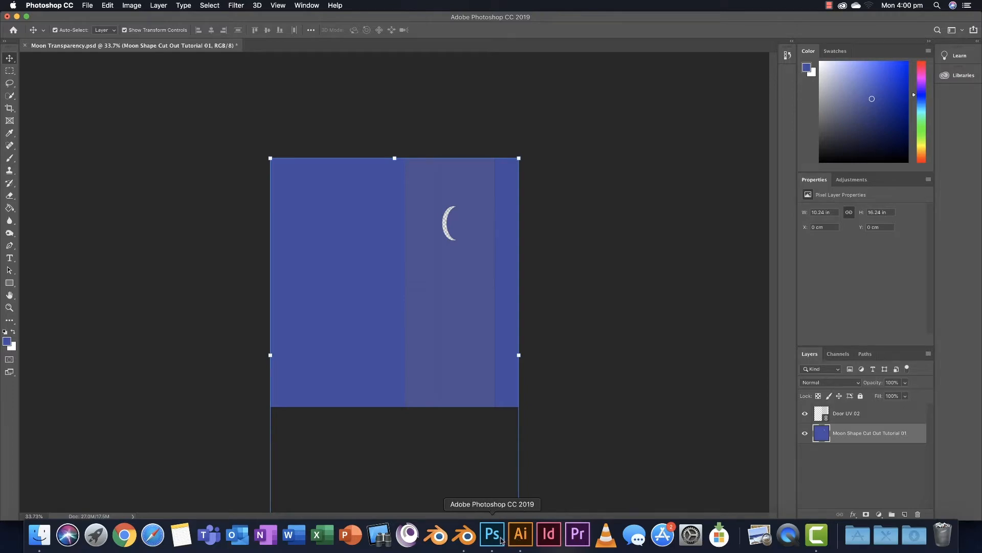
left_click(464, 535)
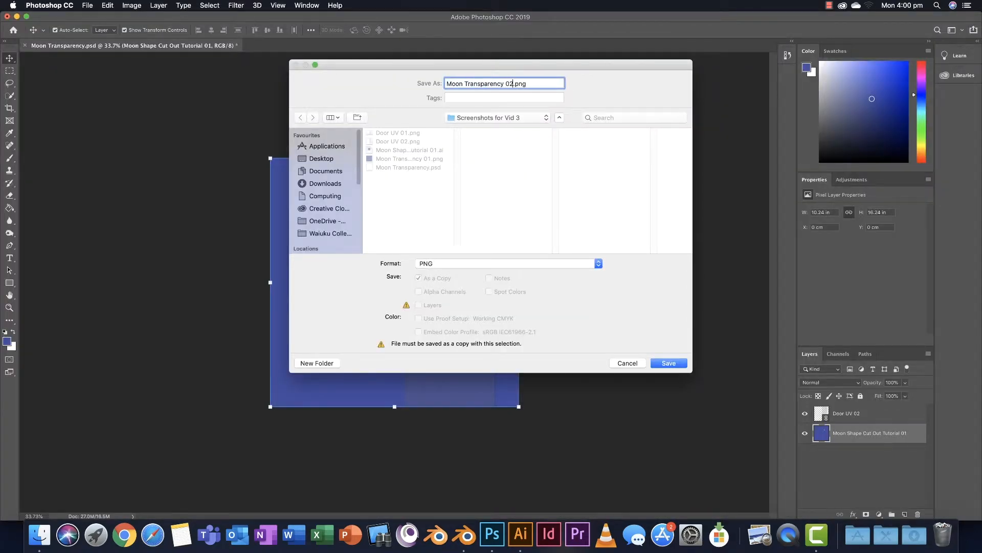
left_click(661, 365)
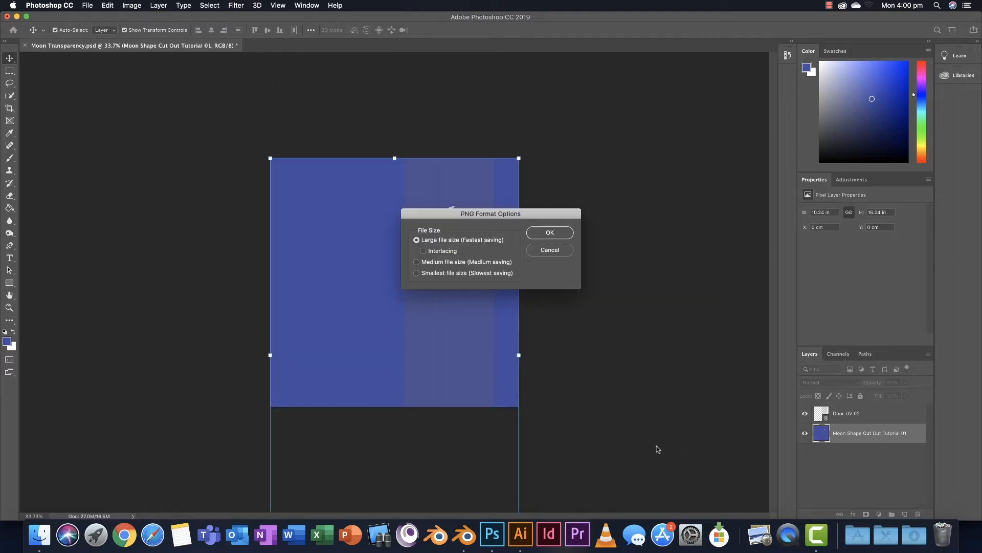
left_click(546, 234)
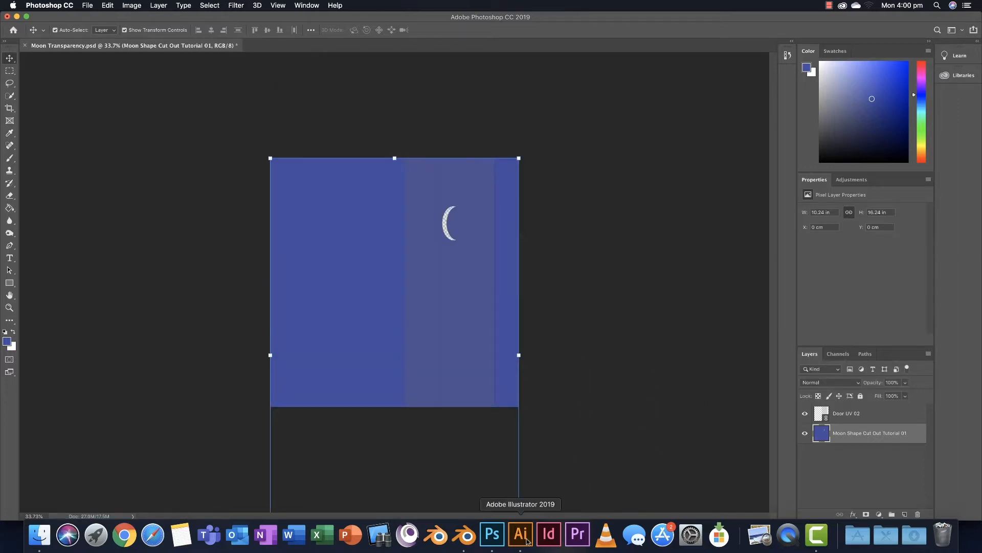
Switch to Blender and replace the image in the moon texture node with Moon Transparency 02.png
left_click(464, 535)
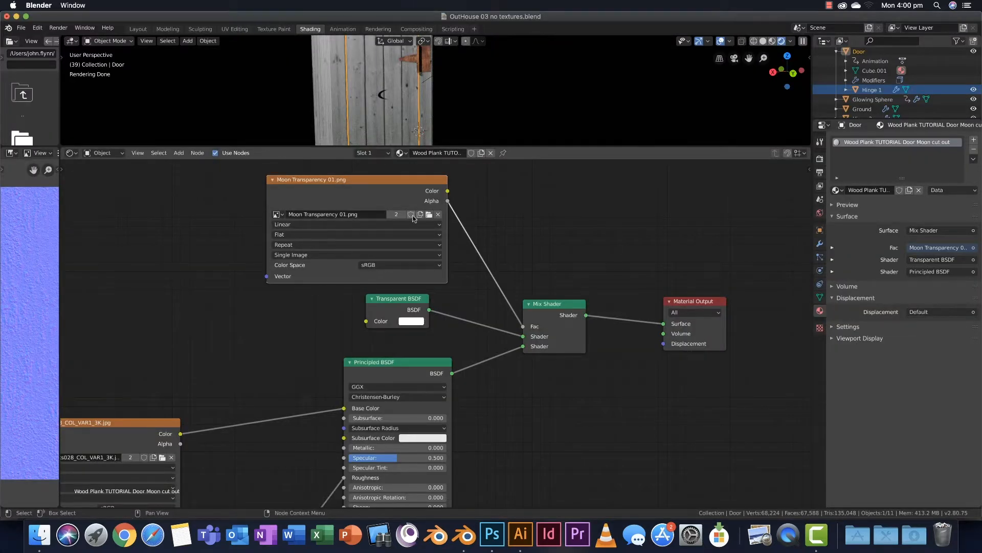
left_click(430, 215)
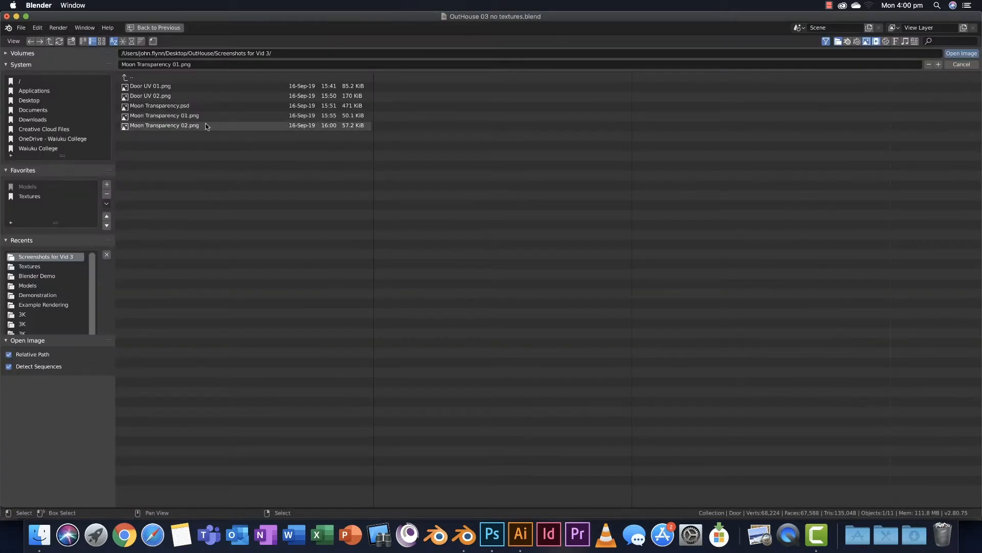
left_click(194, 125)
left_click(962, 53)
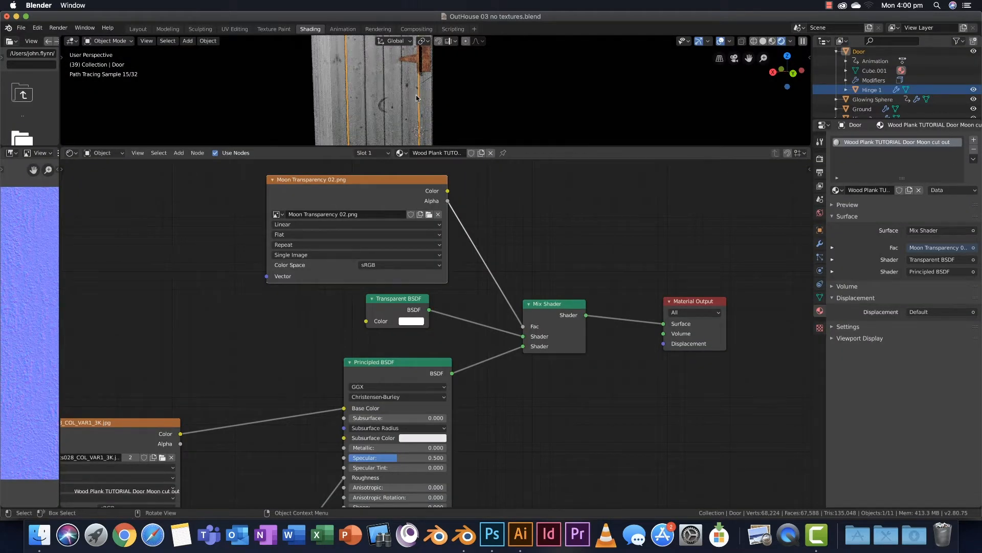
Examine the moon shape on the door in the rendered view, both close up and from farther away
scroll(389, 106, "down", 1)
scroll(388, 105, "up", 1)
scroll(392, 105, "down", 3)
scroll(396, 105, "up", 4)
scroll(391, 104, "up", 3)
middle_click_drag(361, 108, 368, 97, "shift")
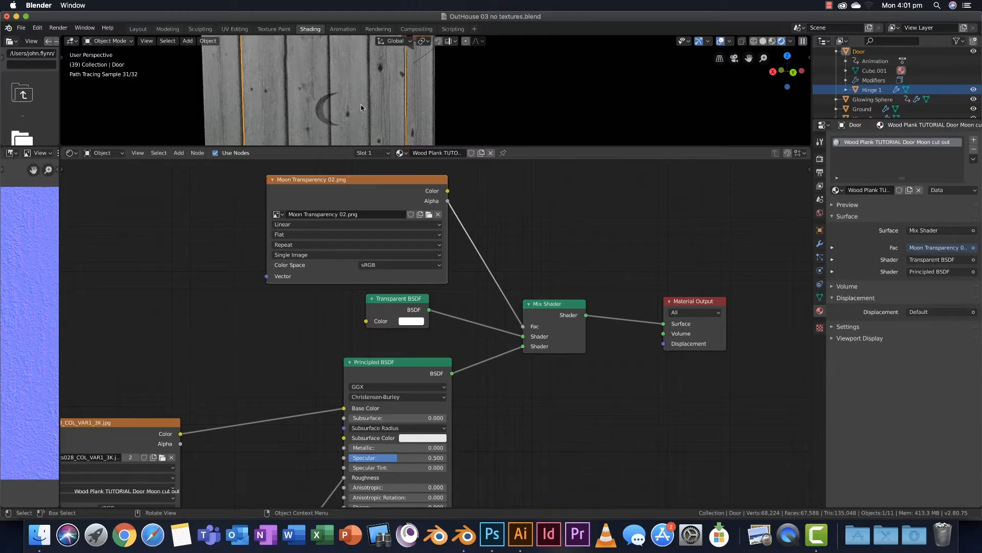
middle_click_drag(343, 108, 364, 121)
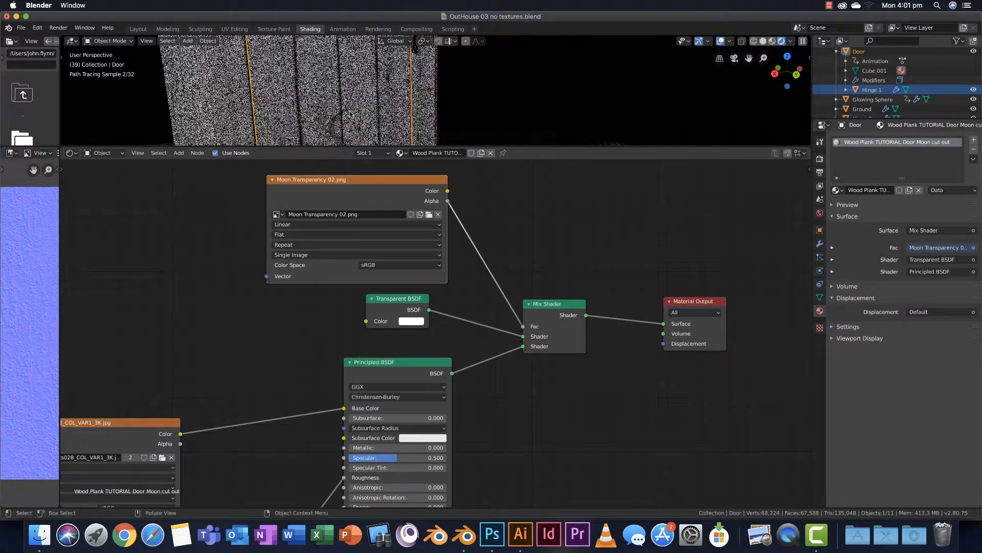
scroll(365, 121, "down", 3)
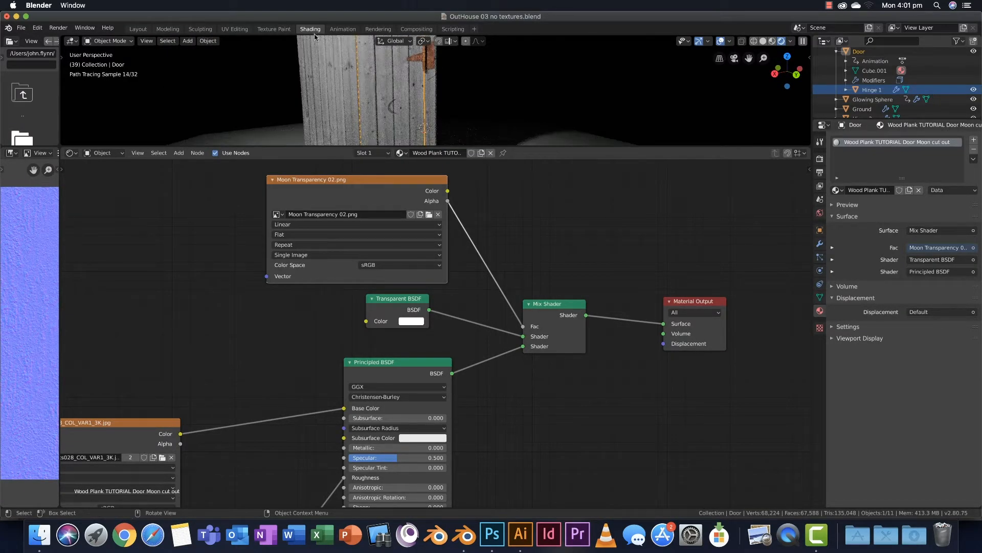
Play the door animation in the Animation workspace, pause it at about frame 121, and inspect the opened door
left_click(345, 29)
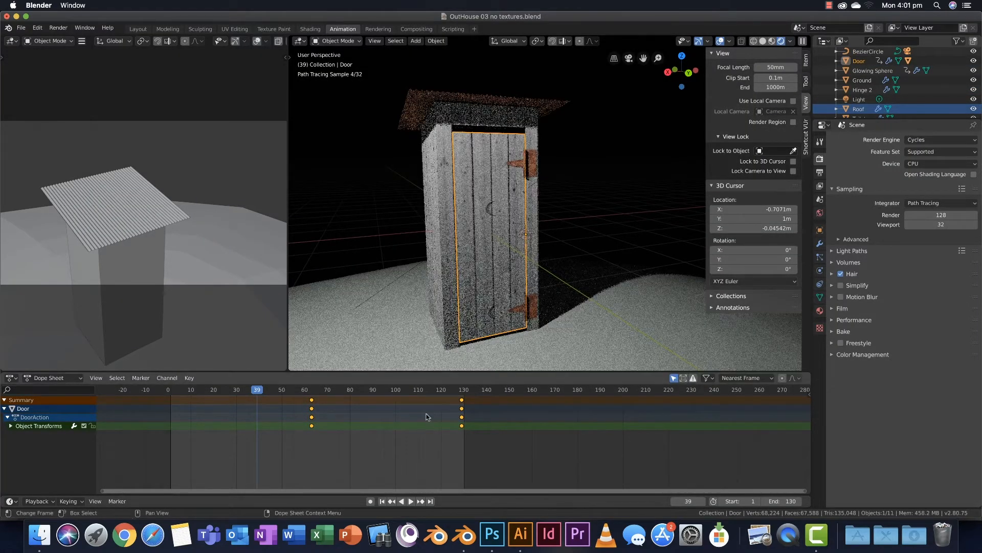
left_click(408, 503)
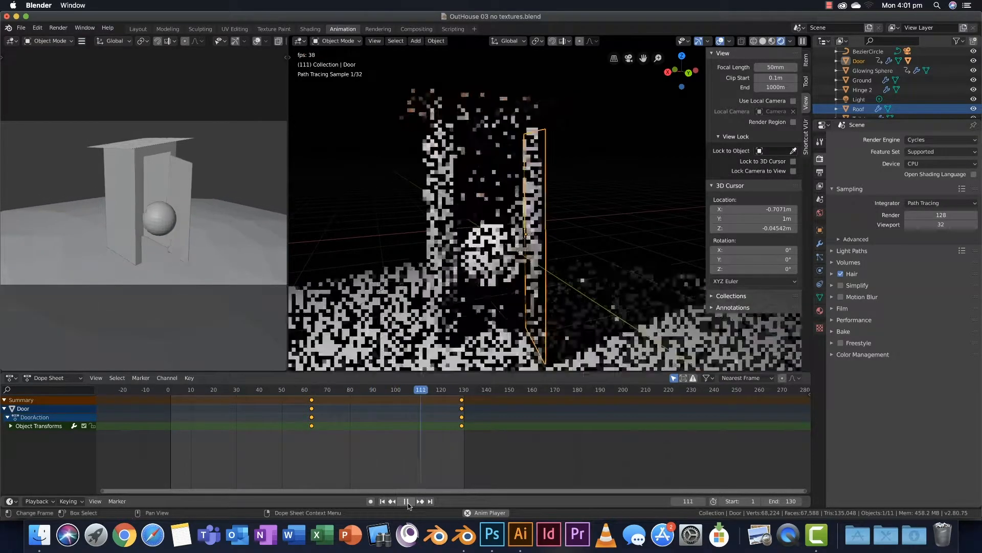
left_click(407, 503)
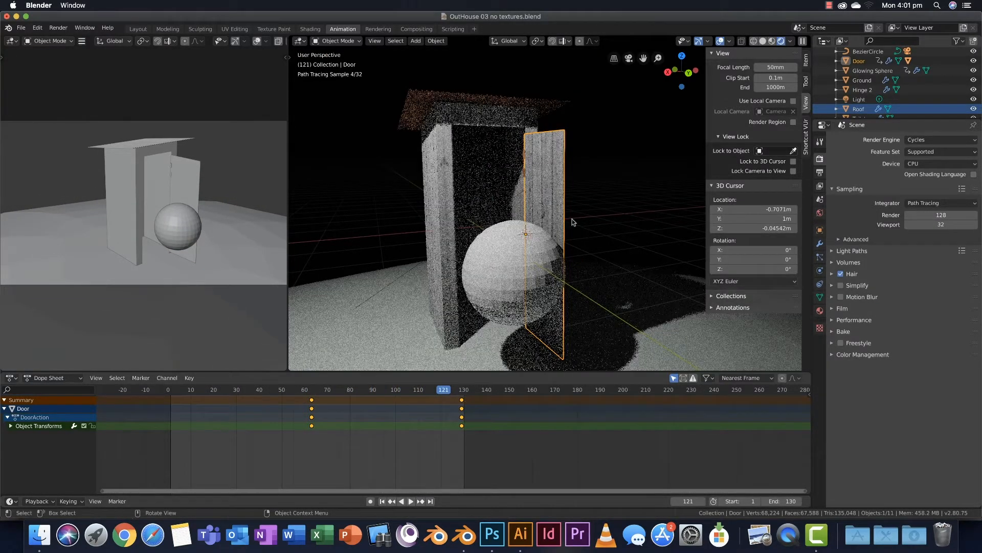
middle_click_drag(576, 226, 562, 229)
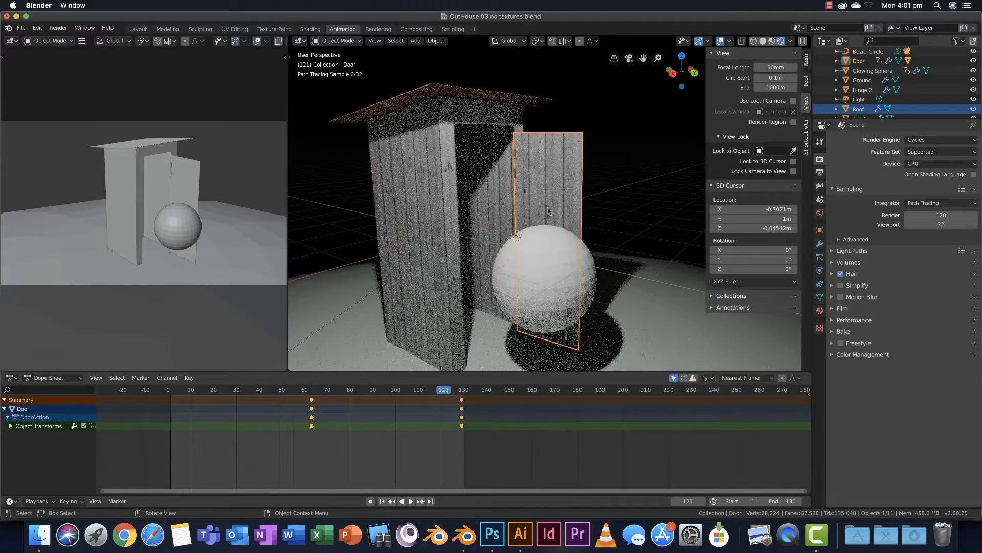
Add a new material named Glowing Green to the glowing sphere behind the door
mouse_move(551, 219)
middle_mouse_down()
mouse_move(469, 220)
mouse_move(546, 211)
middle_mouse_up()
scroll(546, 212, "up", 5)
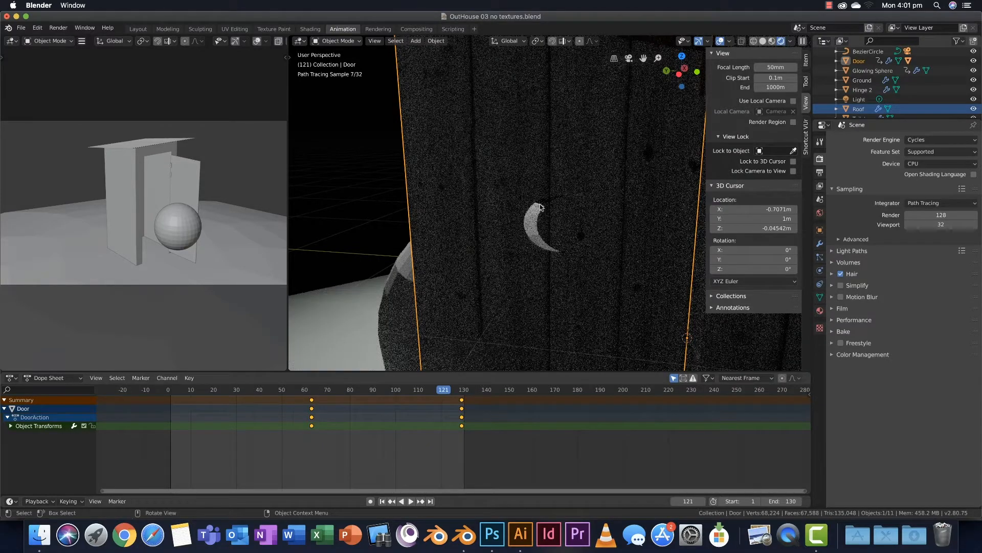
mouse_move(540, 205)
middle_mouse_down()
mouse_move(421, 276)
mouse_move(381, 276)
middle_mouse_up()
left_click(381, 277)
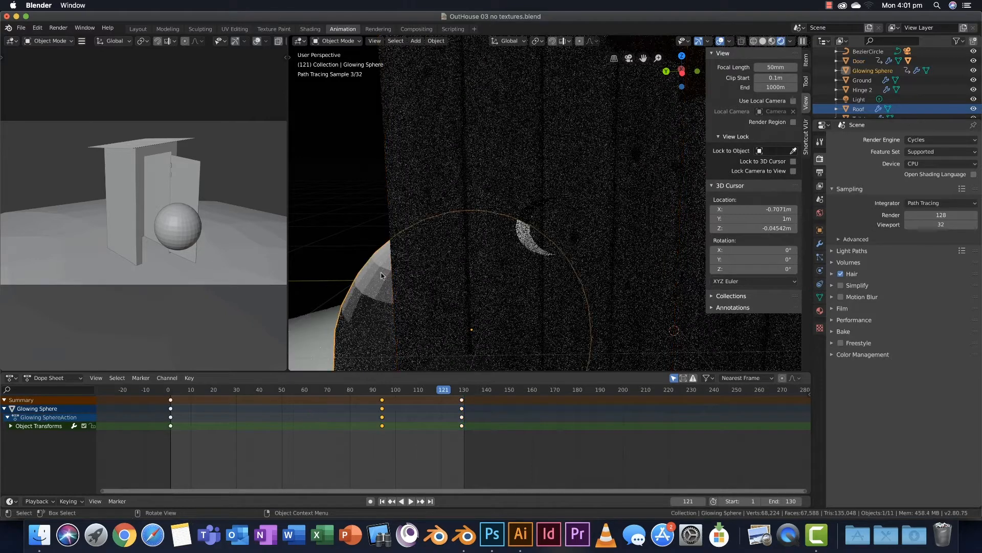
left_click(868, 72)
left_click(820, 311)
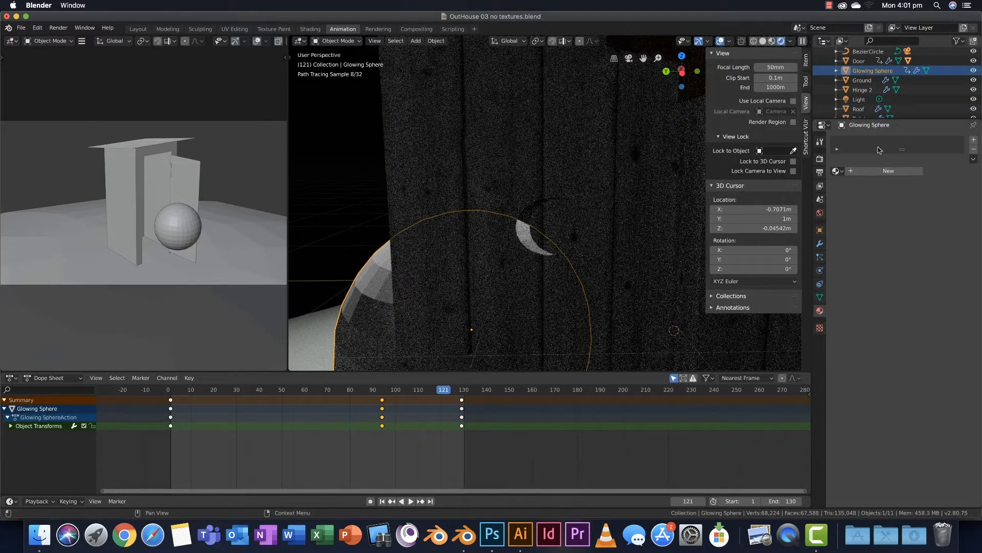
left_click_drag(901, 149, 912, 200)
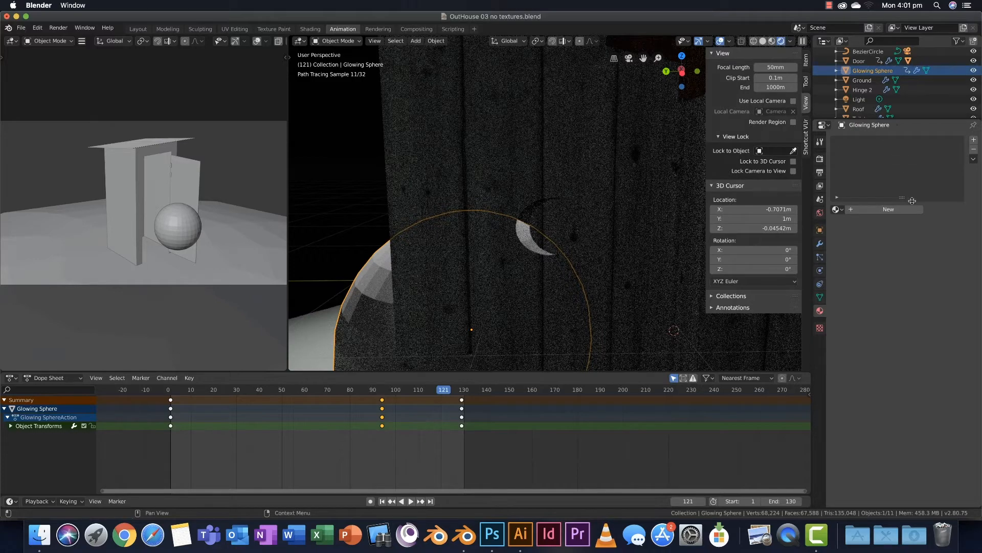
left_click(974, 141)
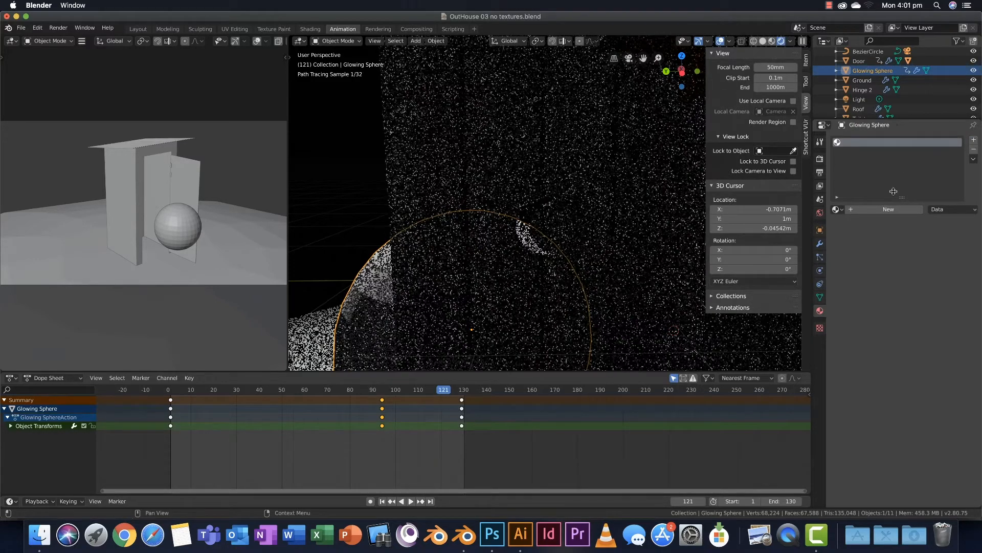
left_click(888, 209)
double_click(862, 141)
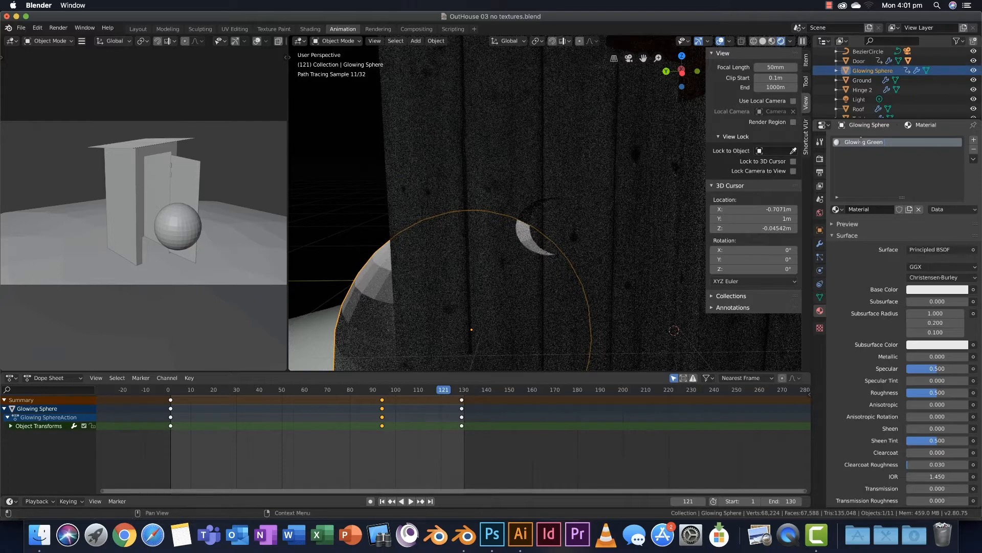
key("Return")
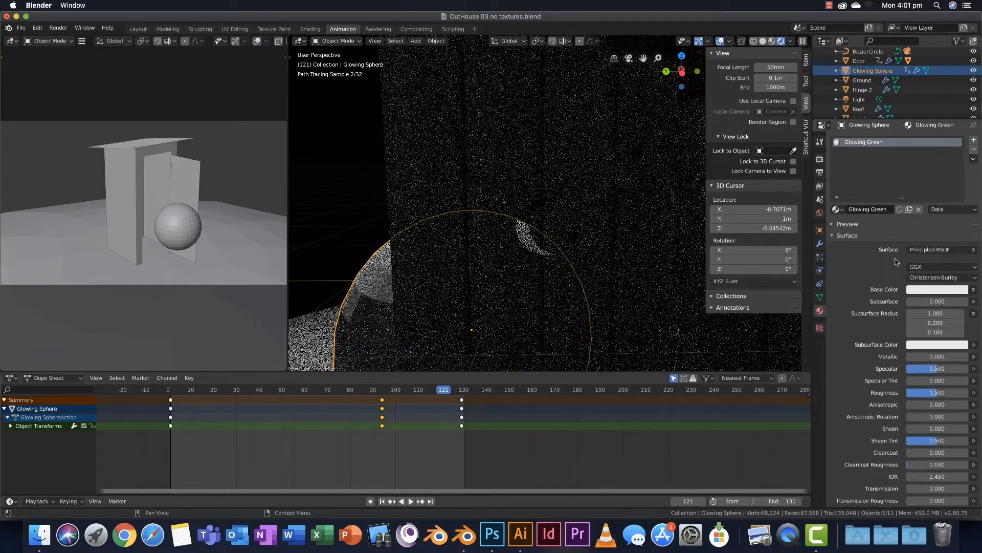
Change the Glowing Green material's surface to an Emission shader with a bright green color
left_click(939, 249)
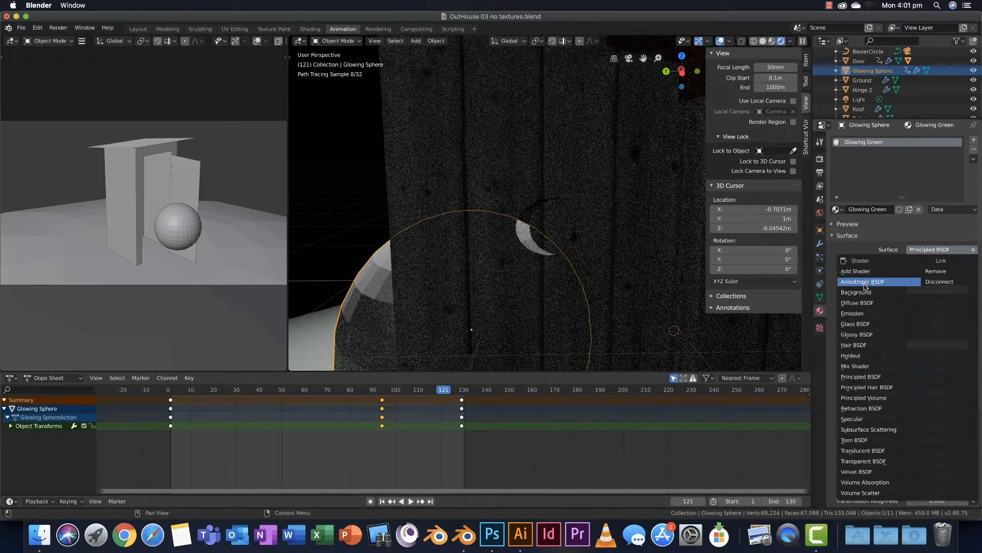
left_click(866, 314)
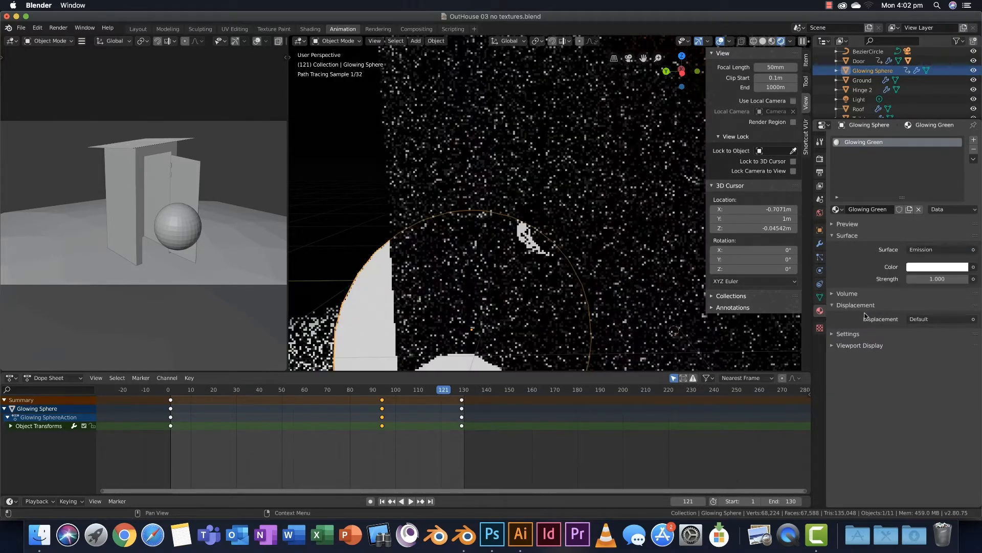
left_click(922, 267)
left_click(889, 154)
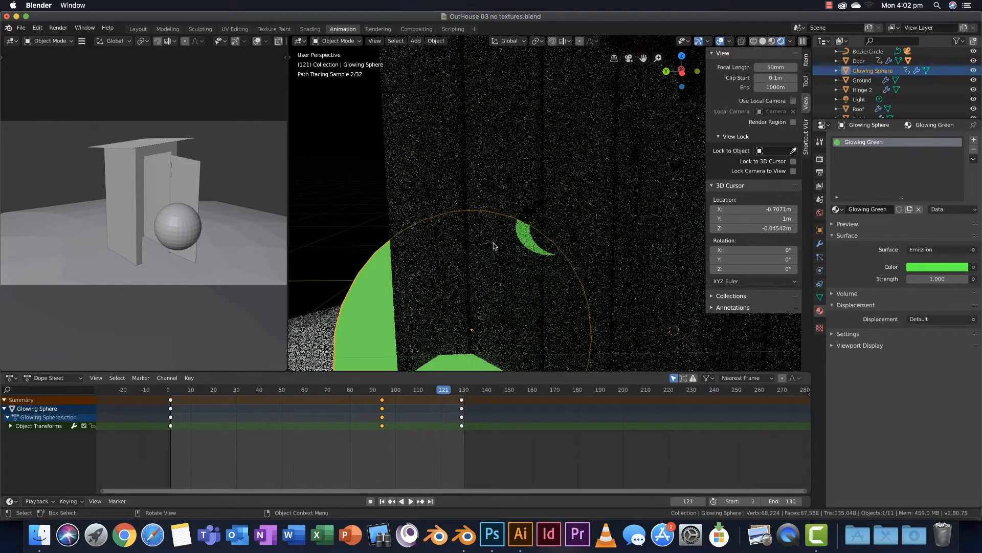
Move the glowing sphere behind the door's moon cut-out and view its green glow from both sides of the door
mouse_move(506, 266)
middle_mouse_down()
mouse_move(507, 274)
mouse_move(469, 266)
mouse_move(500, 252)
mouse_move(528, 206)
middle_mouse_up()
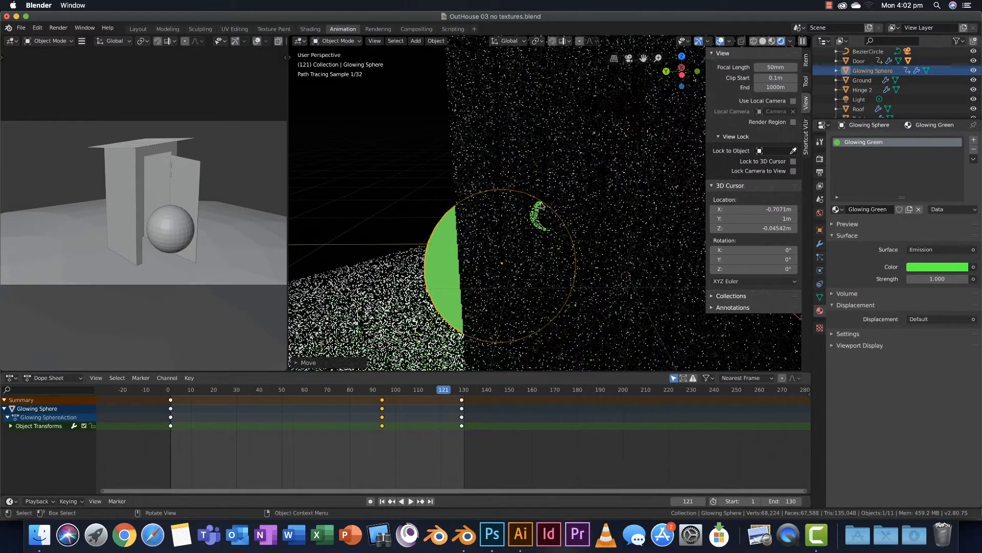
mouse_move(529, 206)
middle_mouse_down()
mouse_move(554, 223)
mouse_move(635, 207)
middle_mouse_up()
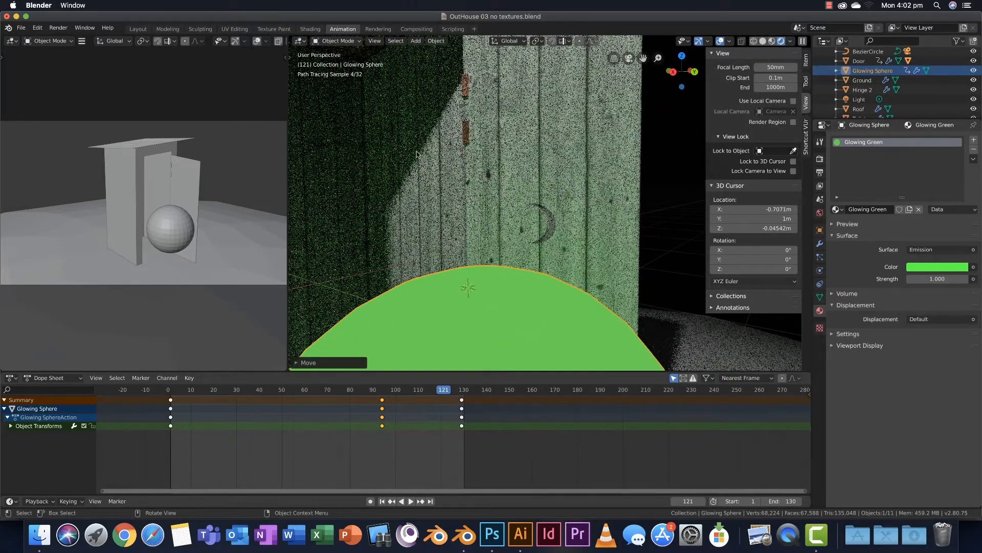
scroll(404, 140, "down", 5)
middle_click_drag(429, 163, 401, 171)
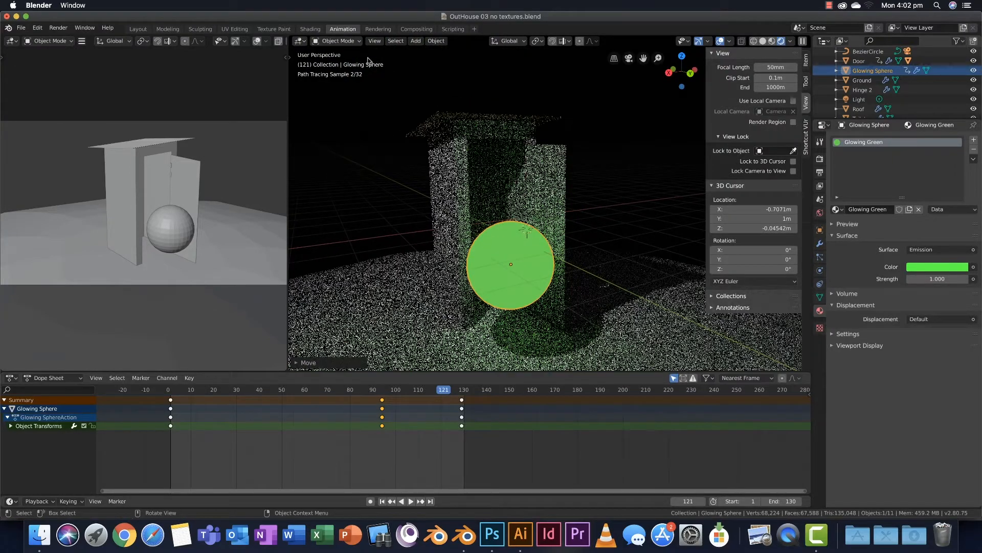
Examine the sphere's Emission node setup and the door material's wood texture nodes in the Shading workspace
left_click(310, 29)
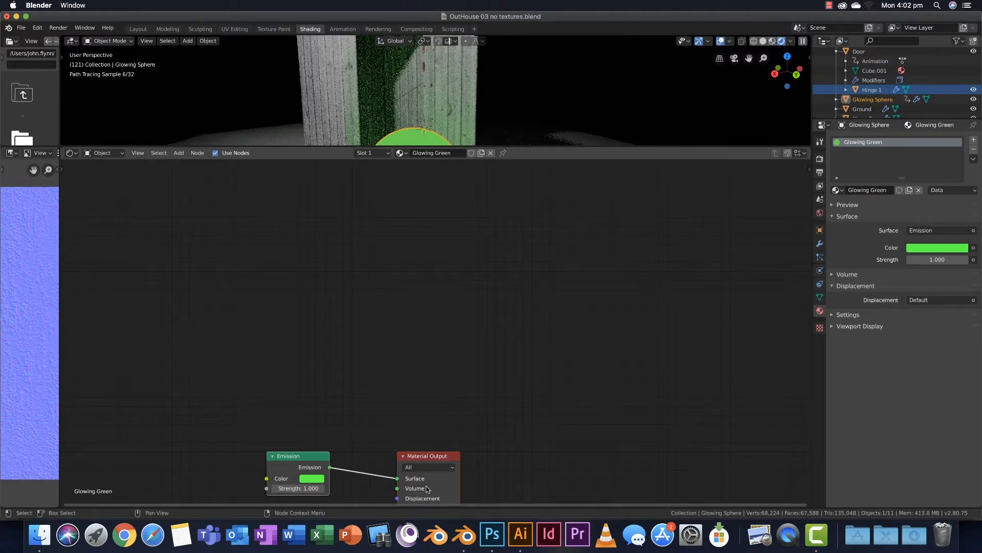
middle_click_drag(410, 425, 479, 309)
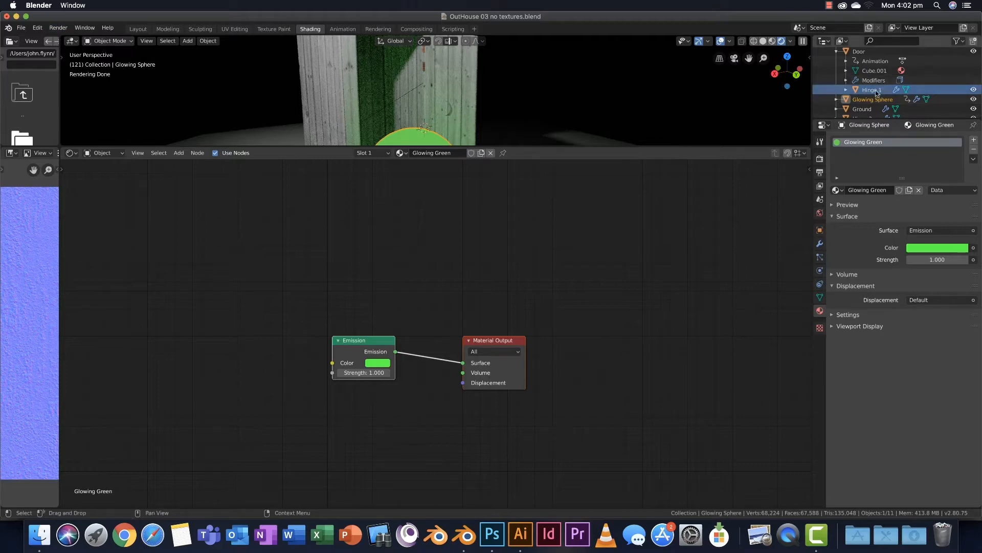
left_click(860, 53)
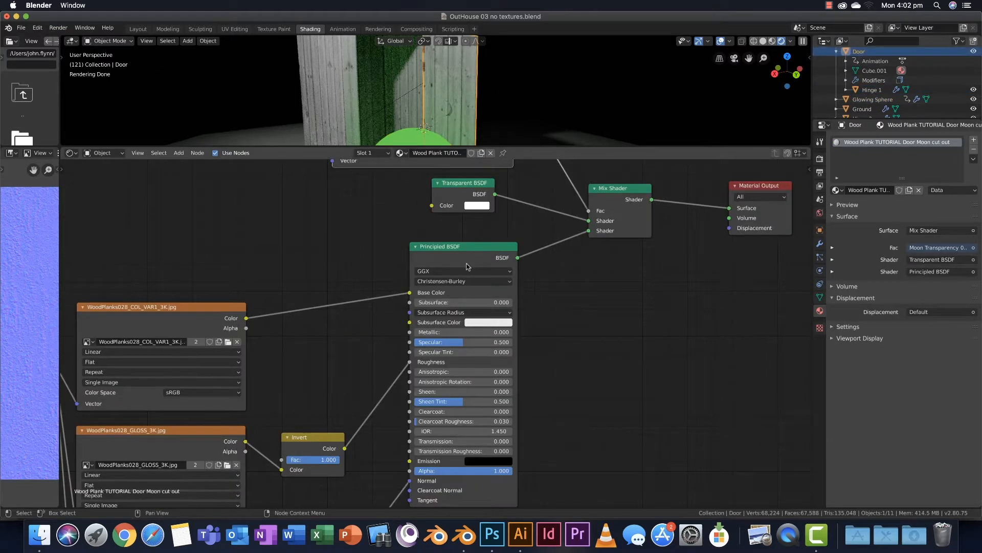
scroll(462, 278, "down", 3)
middle_click_drag(462, 278, 612, 185)
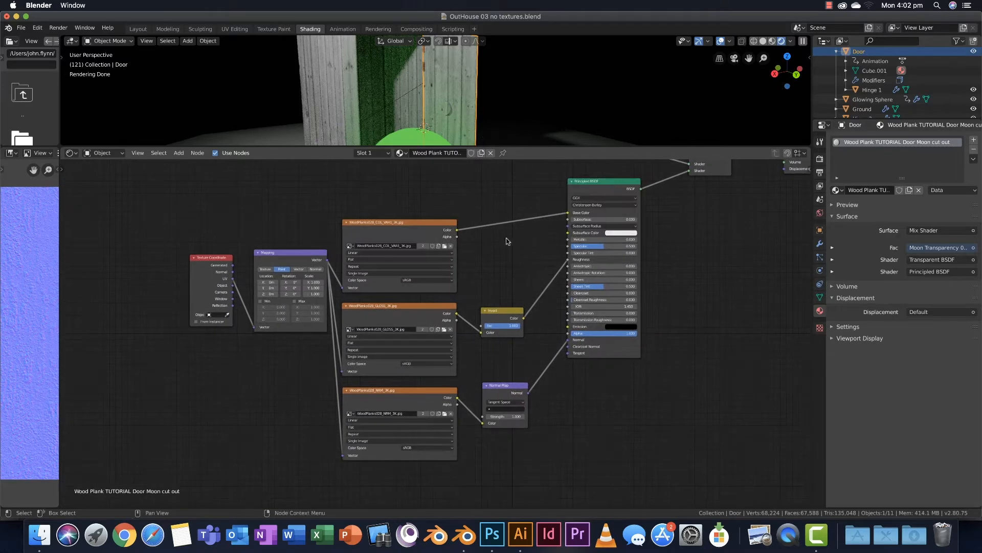
scroll(495, 246, "up", 3)
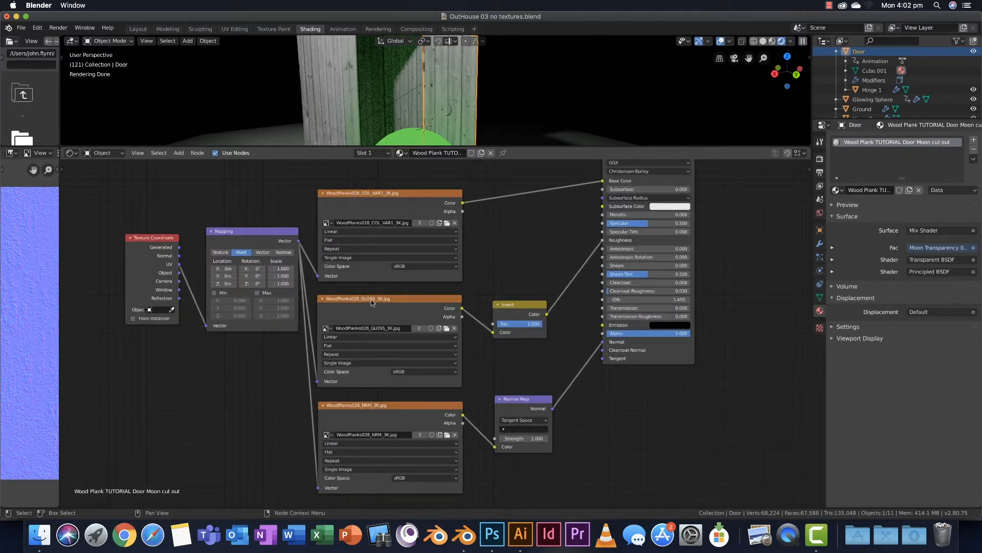
Try deleting the Mapping and Texture Coordinate nodes from the door material, and undo the deletions
left_click(232, 234)
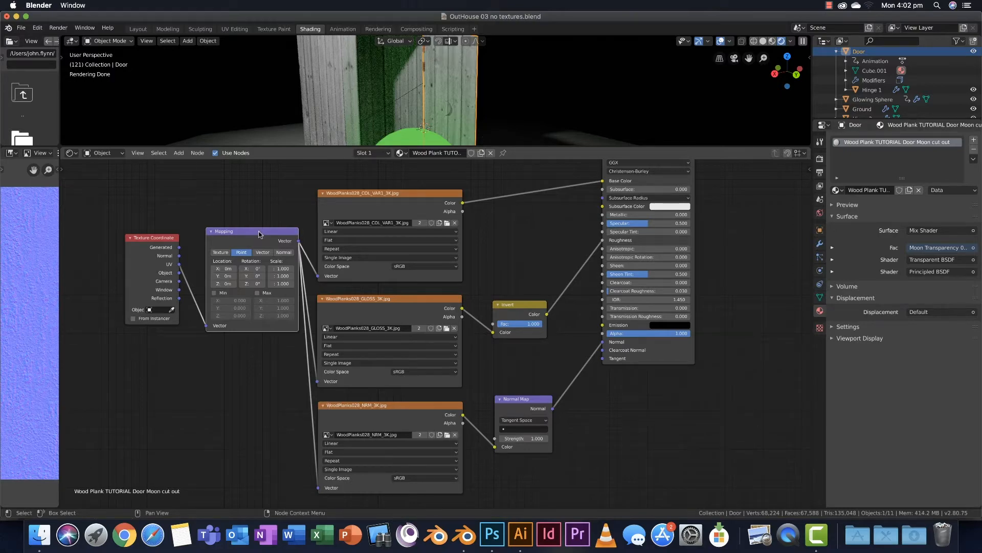
key("x")
left_click(169, 237)
key("x")
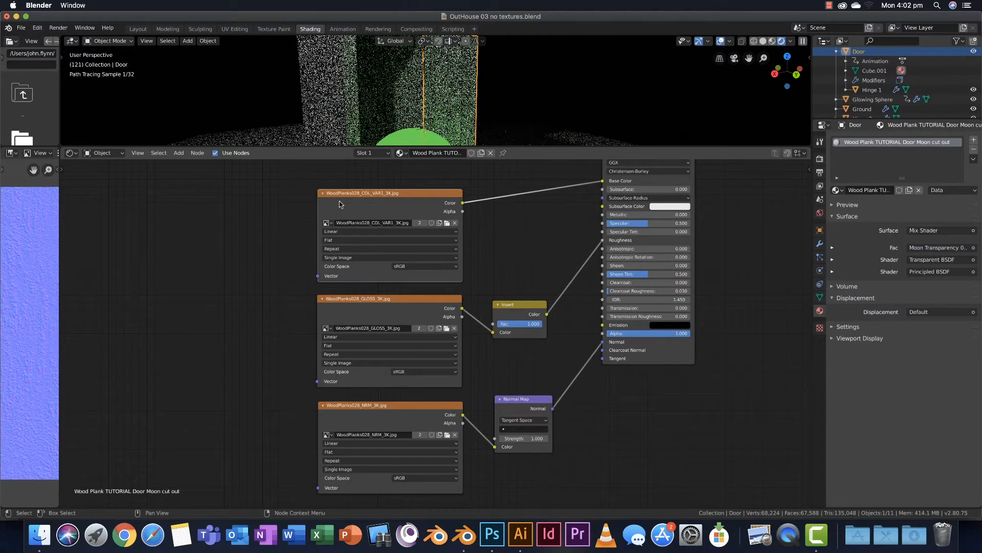
key("ctrl+z")
key("ctrl+z")
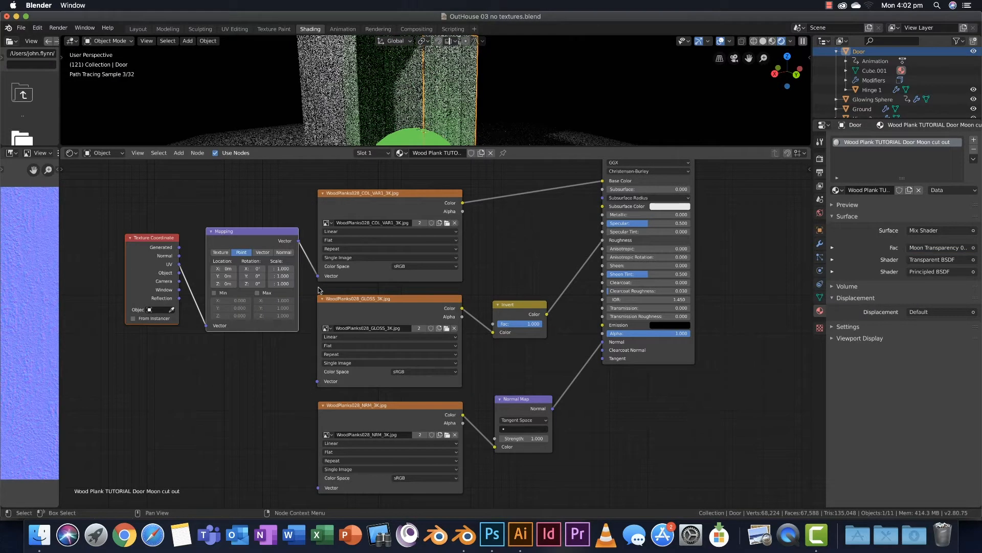
Connect the Mapping node's Vector output to the Vector inputs of the gloss and normal wood texture nodes
left_click_drag(299, 241, 318, 382)
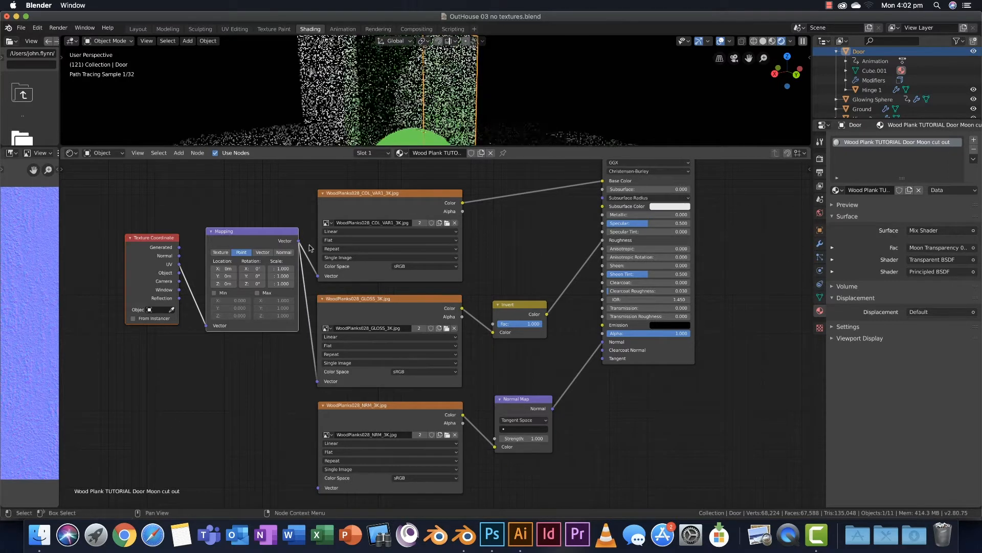
left_click_drag(300, 242, 318, 487)
scroll(320, 215, "up", 3)
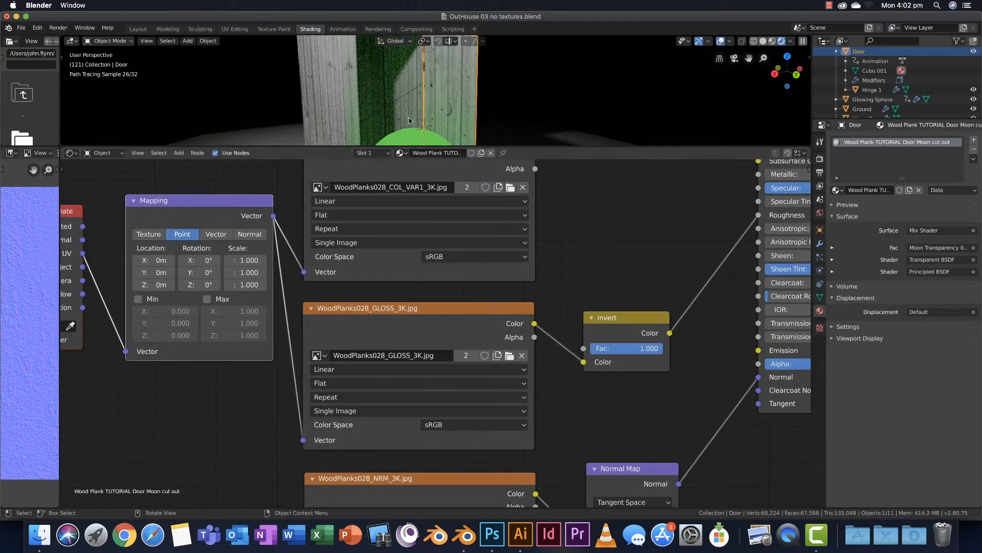
Enlarge the 3D viewport, inspect the green glow around the door, and look through the scene camera
middle_click_drag(439, 107, 389, 127)
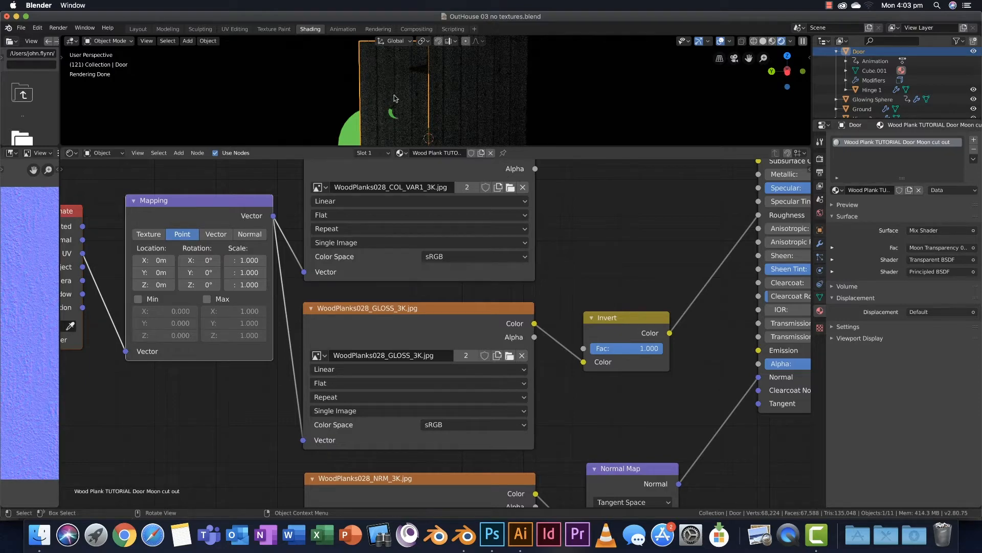
middle_click_drag(398, 114, 443, 87)
scroll(418, 86, "down", 2)
left_click_drag(533, 150, 440, 427)
scroll(400, 189, "up", 5)
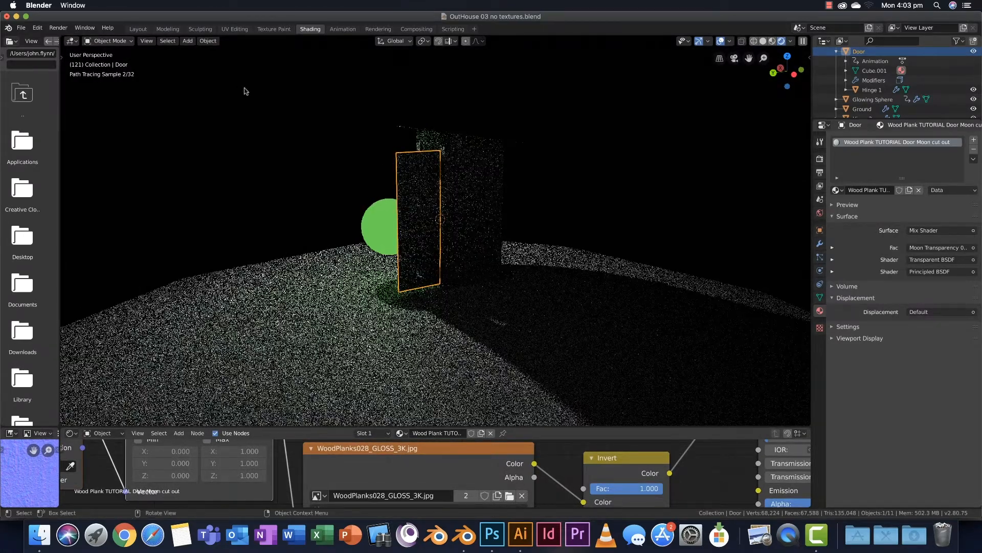
left_click(735, 58)
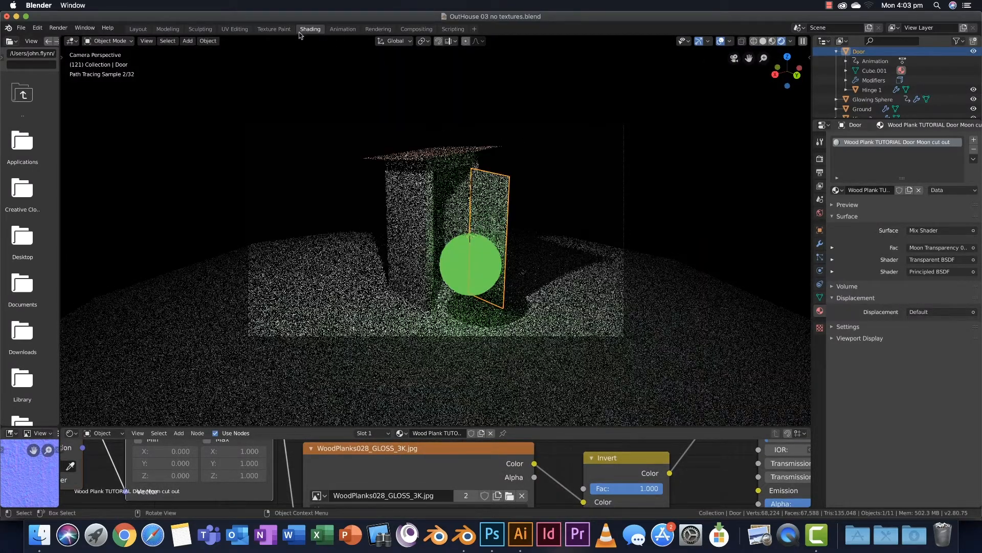
Play the animation from frame 1 in the Animation workspace, pause at frame 105, and inspect the glow through the moon cut-out
left_click(342, 29)
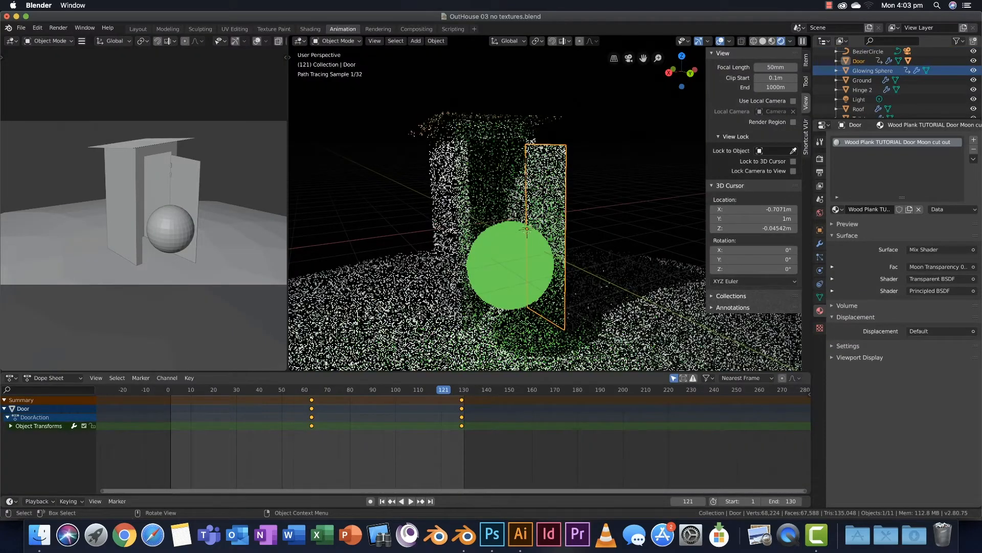
scroll(504, 252, "down", 4)
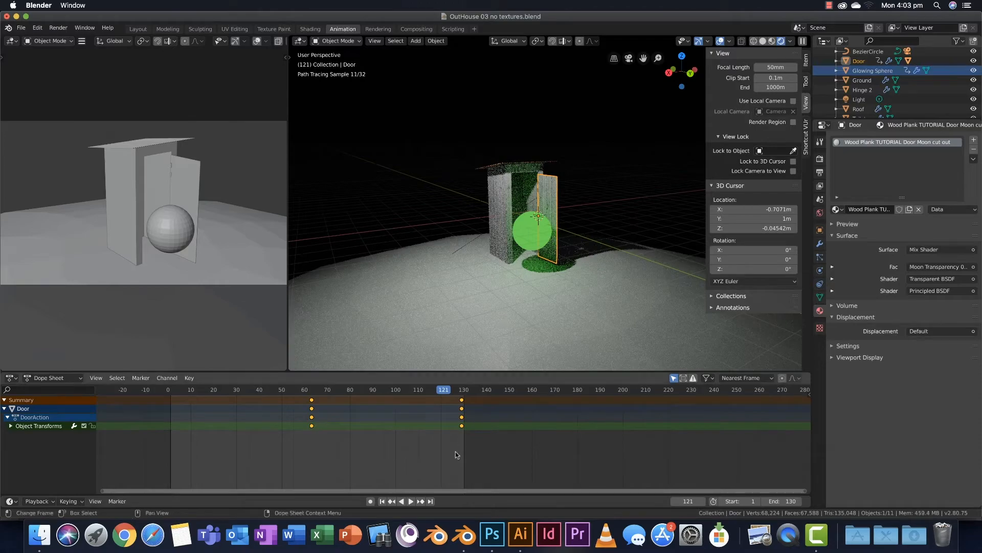
left_click(382, 501)
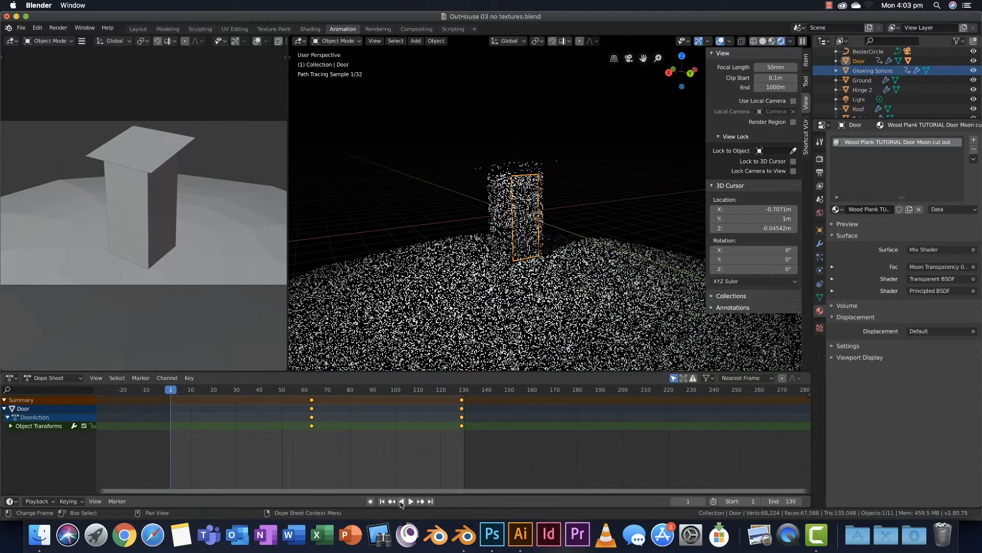
left_click(411, 501)
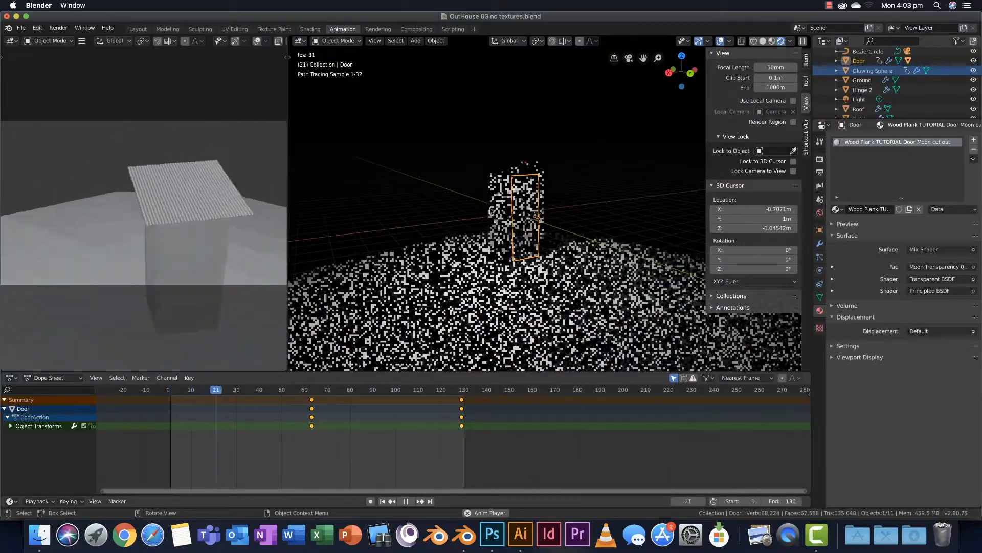
left_click(406, 502)
middle_click_drag(565, 206, 528, 216)
scroll(542, 220, "up", 5)
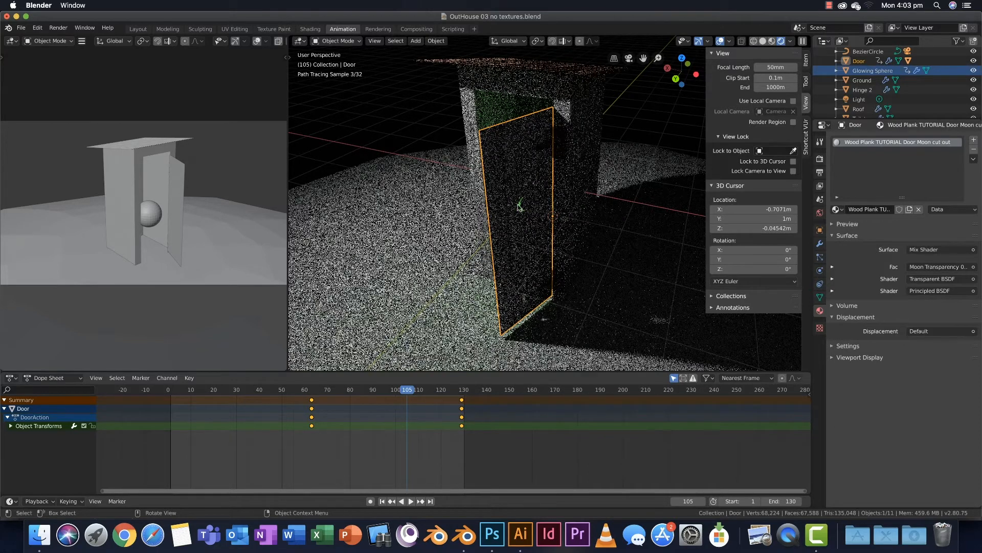
Switch the render engine to Eevee and examine how the door's moon cut-out and the glowing sphere render
left_click(820, 159)
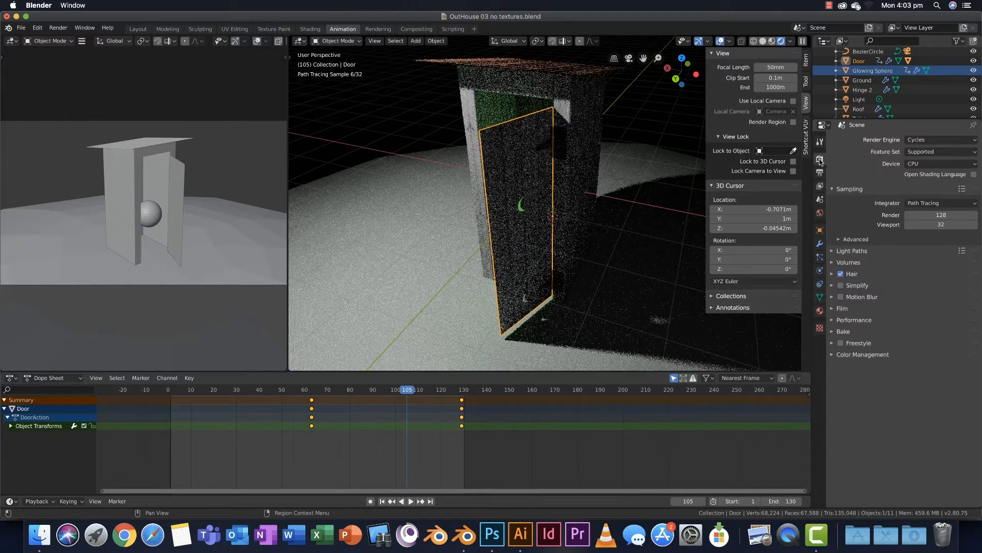
left_click(930, 141)
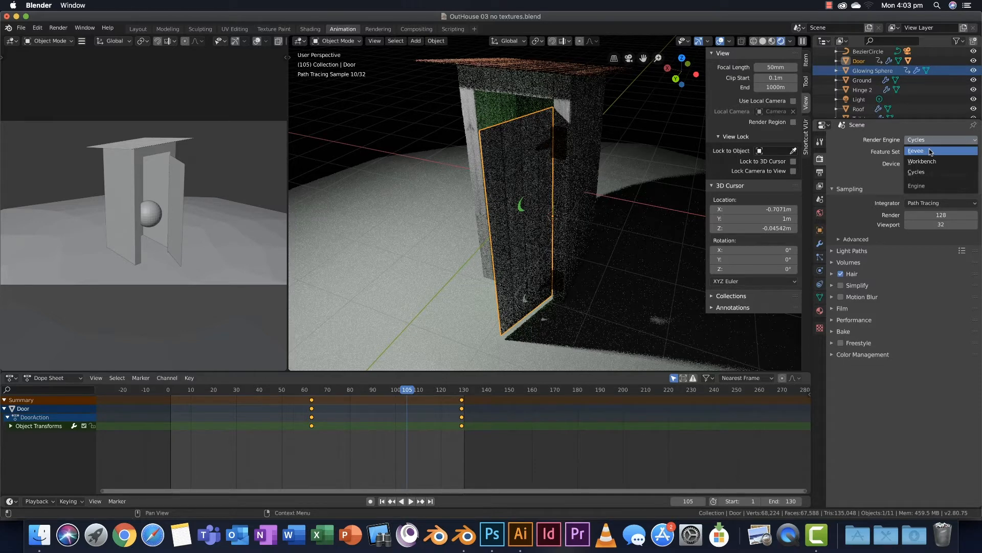
left_click(930, 151)
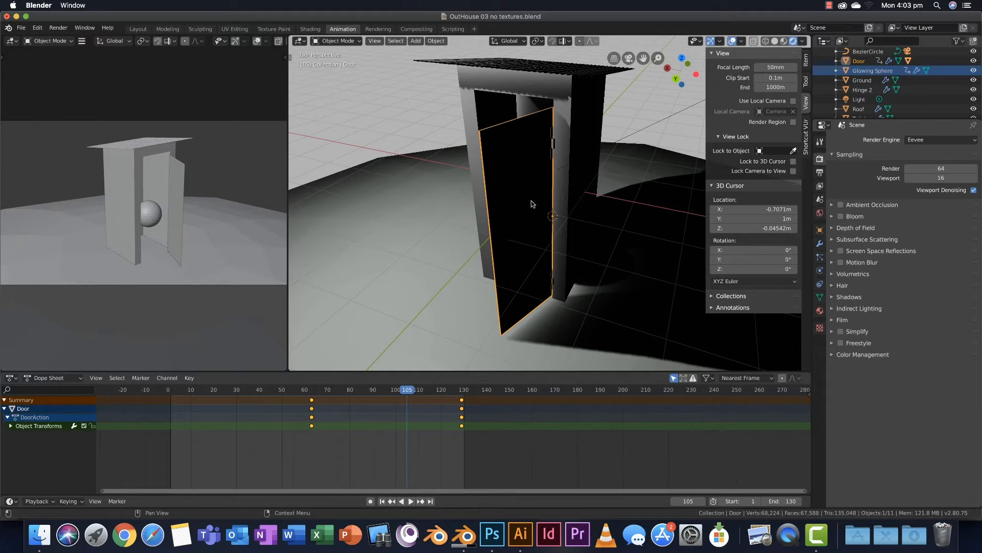
middle_click_drag(509, 180, 479, 342)
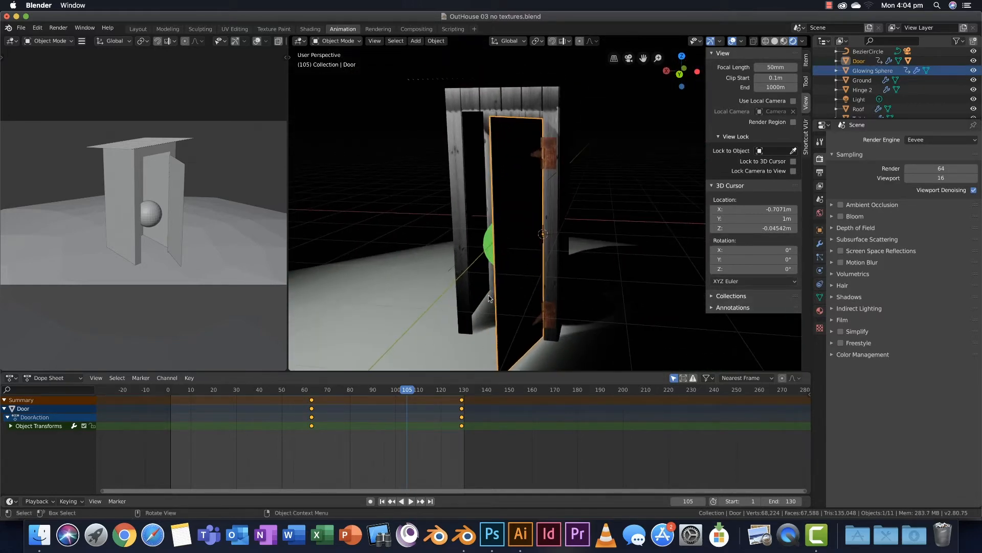
middle_click_drag(490, 314, 576, 215)
Set the render engine back to Cycles and view the partly open door with the glowing sphere up close
left_click(923, 140)
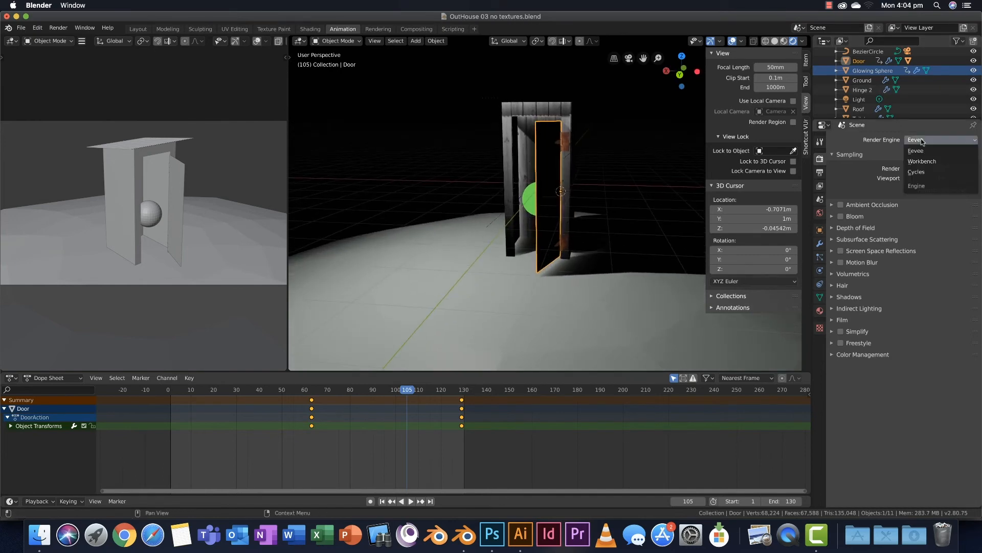
left_click(916, 171)
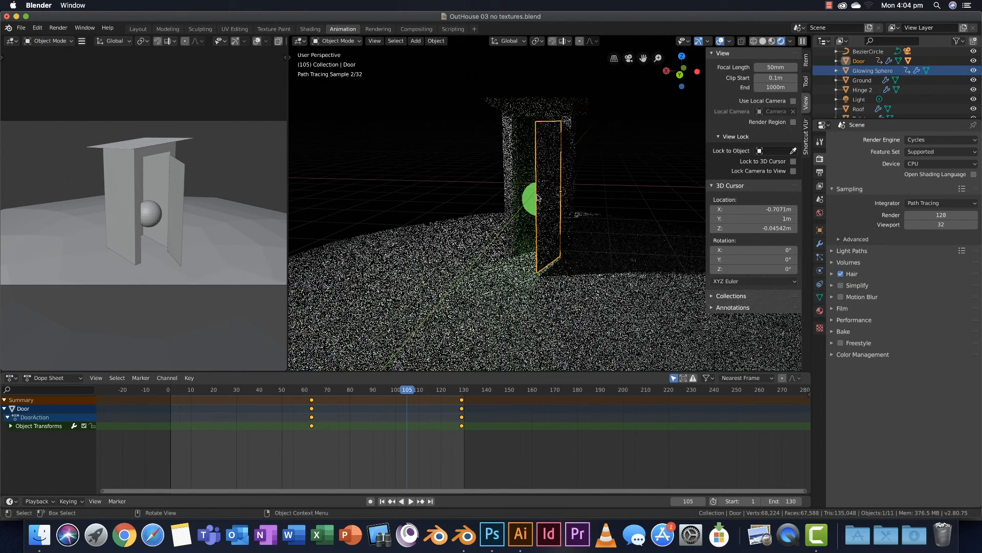
scroll(518, 194, "up", 4)
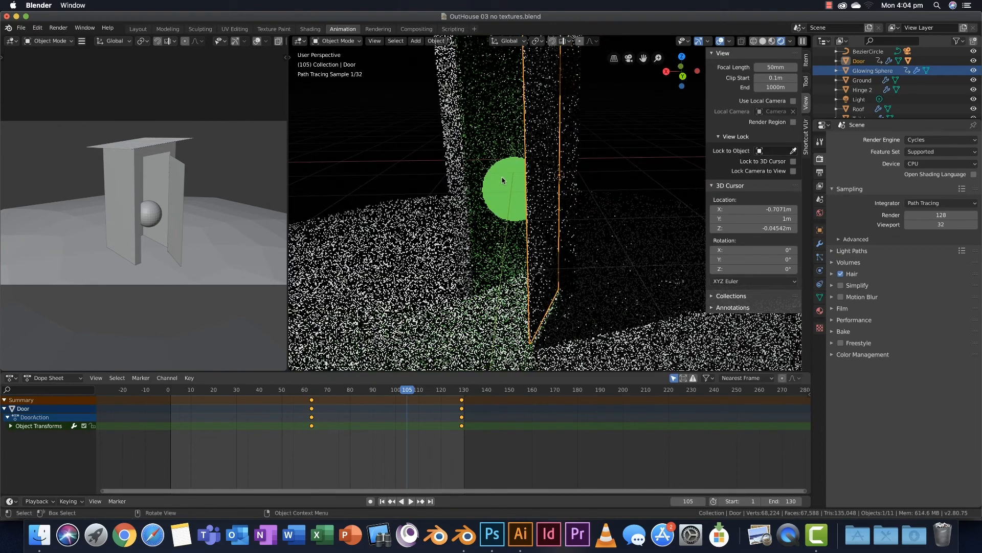